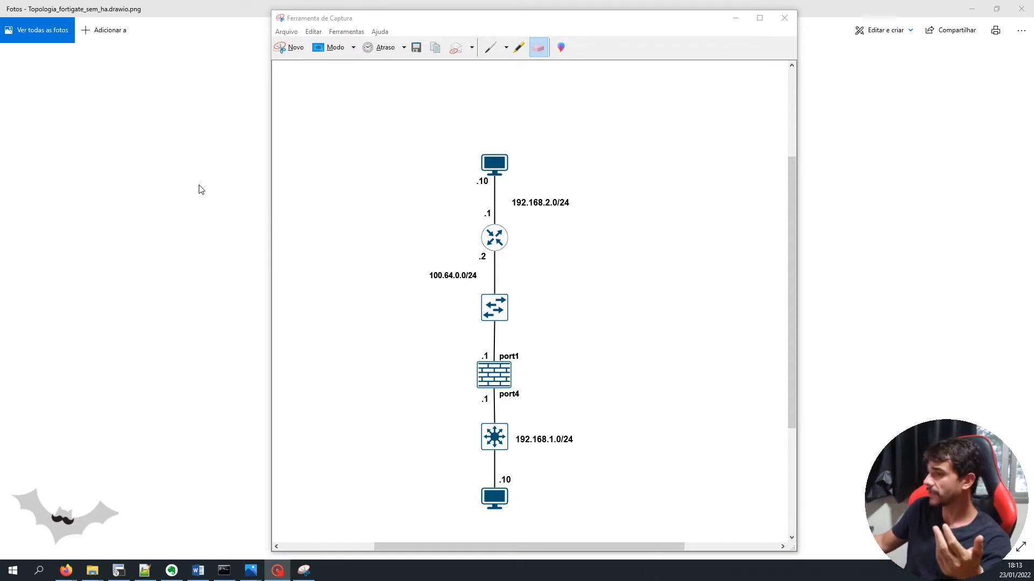
Freehand-mark the firewall's port1 side, the 192.168.1.0/24 network and the PC's .10 address
click(490, 48)
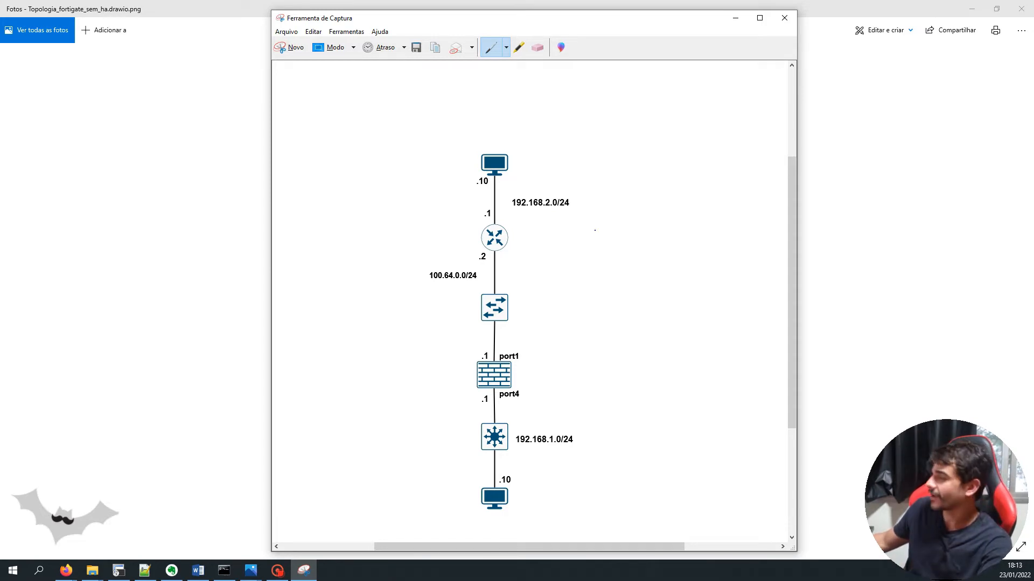
mouse_move(544, 365)
mouse_down()
mouse_move(515, 373)
mouse_move(519, 381)
mouse_up()
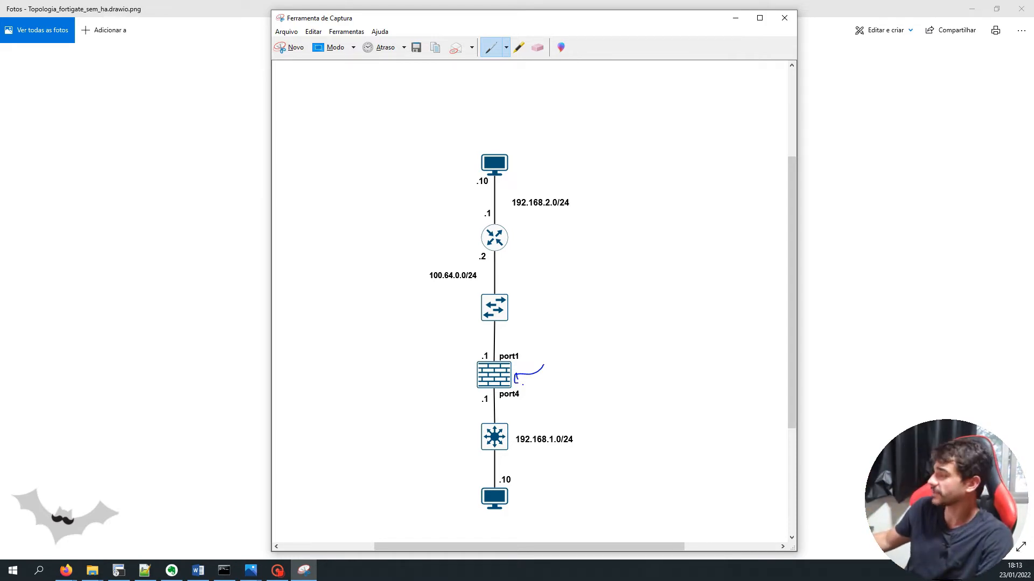
drag(544, 451, 523, 457)
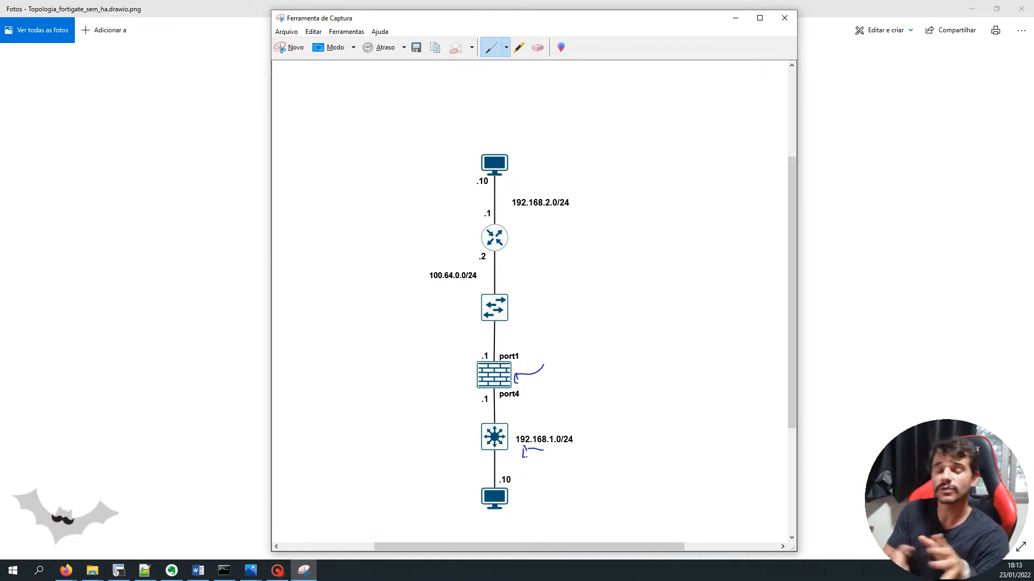
drag(539, 483, 519, 498)
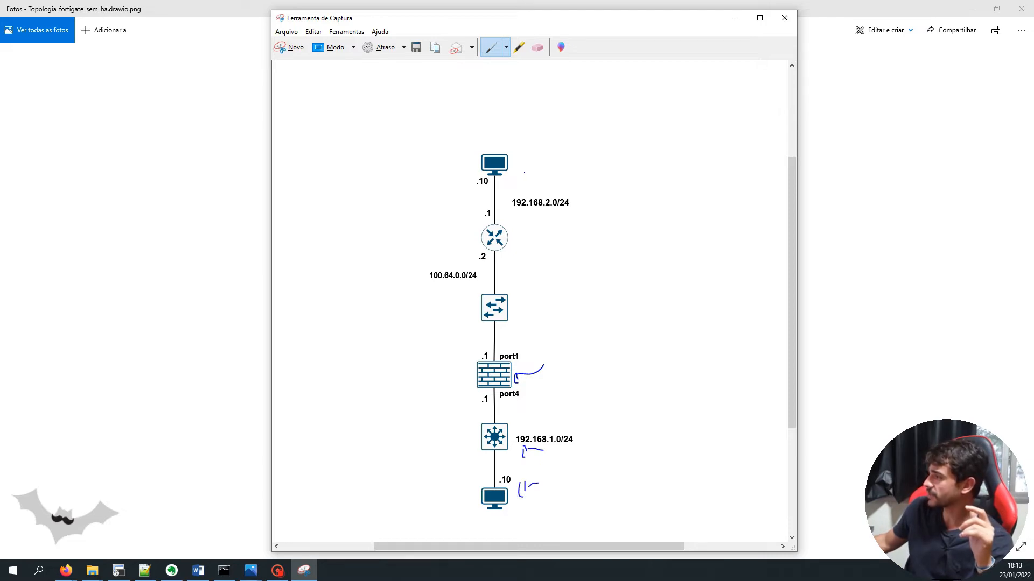
Erase those marks, plus a loop drawn around the router and switch
click(538, 48)
mouse_move(540, 368)
mouse_down()
mouse_move(518, 377)
mouse_move(521, 396)
mouse_move(518, 376)
mouse_move(531, 455)
mouse_move(520, 491)
mouse_up()
click(490, 48)
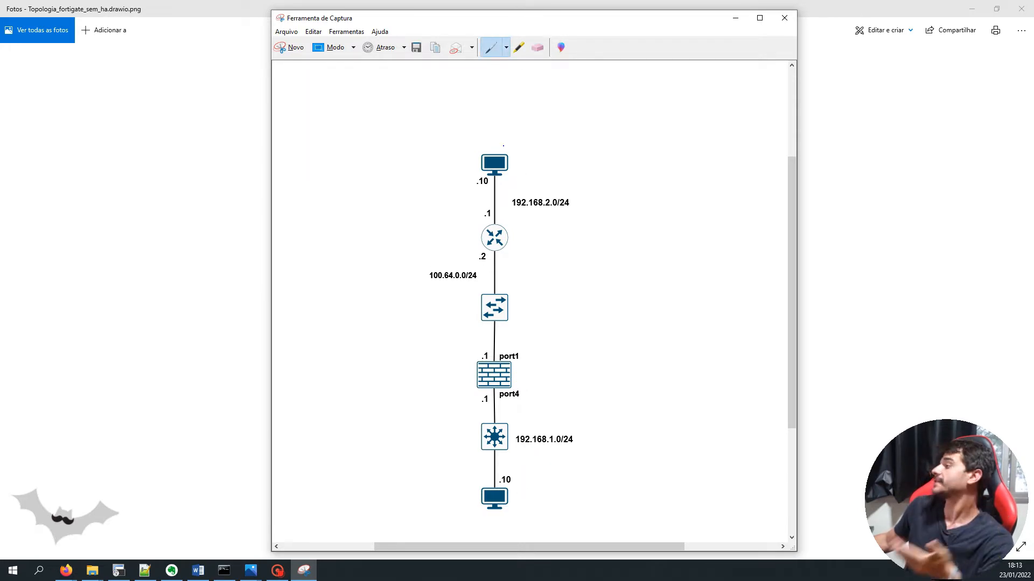
mouse_move(489, 339)
mouse_down()
mouse_move(533, 237)
mouse_move(462, 323)
mouse_move(493, 339)
mouse_up()
click(537, 47)
click(524, 222)
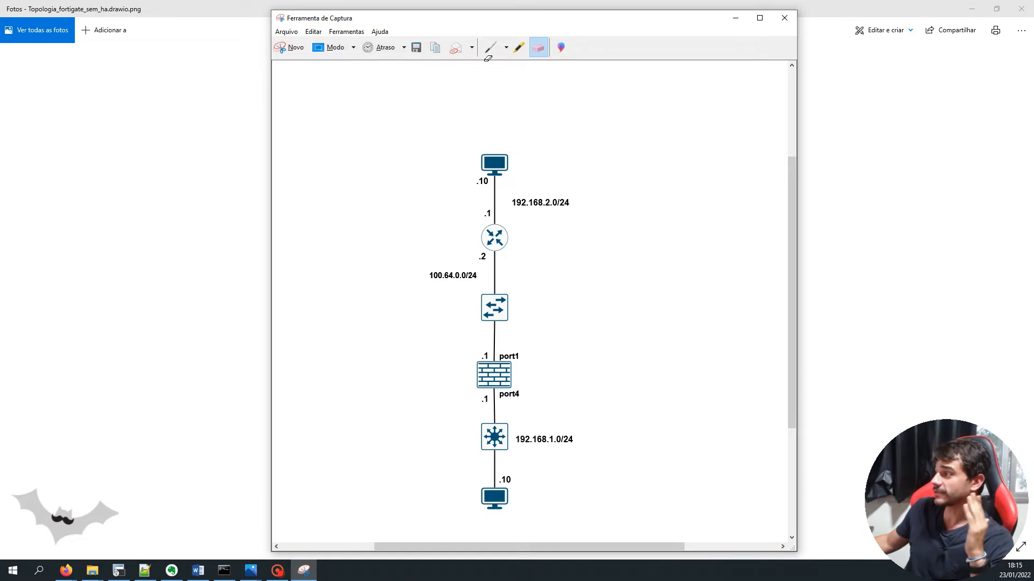
Bring the HA topology image up in Photos and snip a new capture of it
click(491, 48)
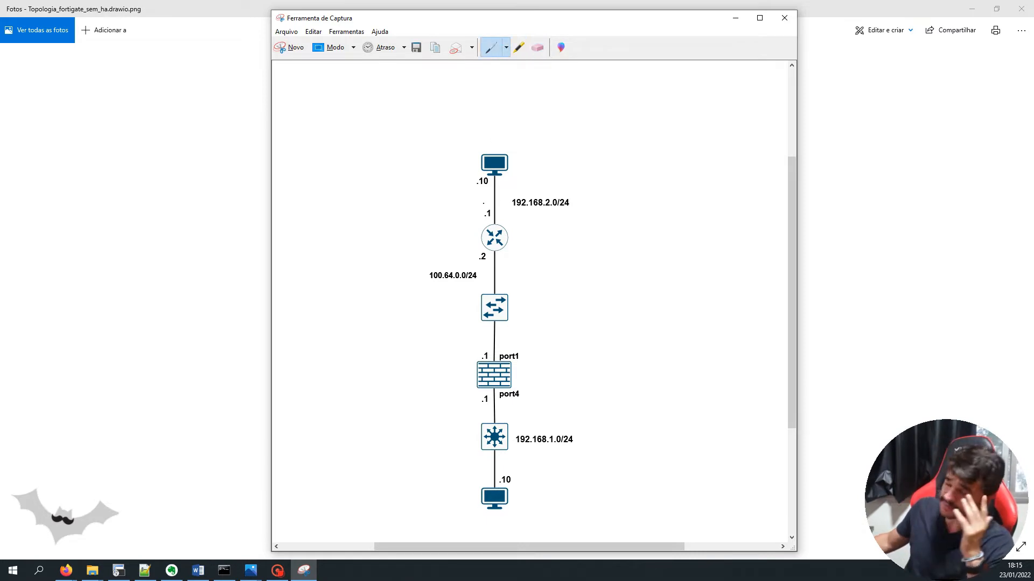
mouse_move(251, 571)
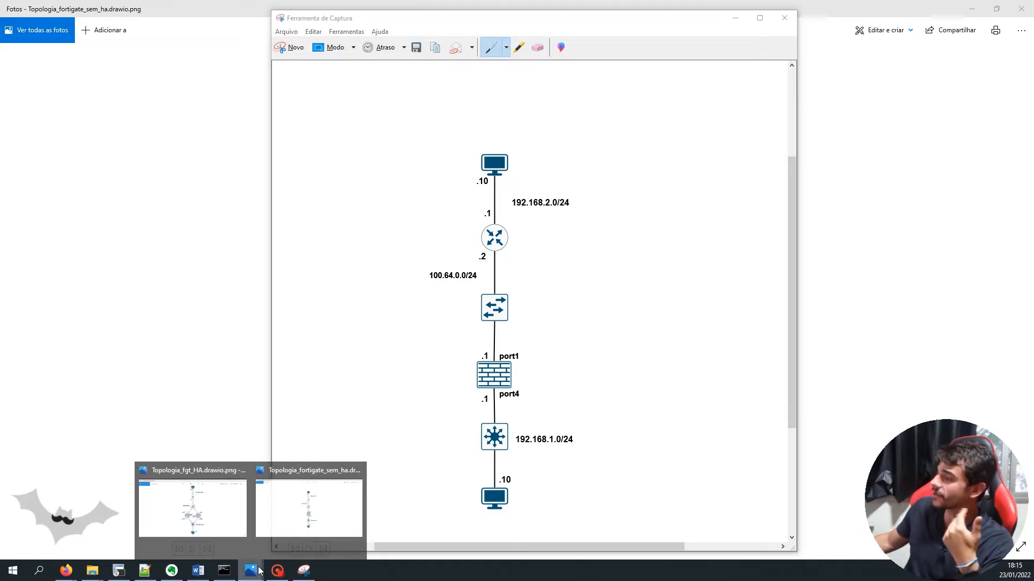
click(309, 506)
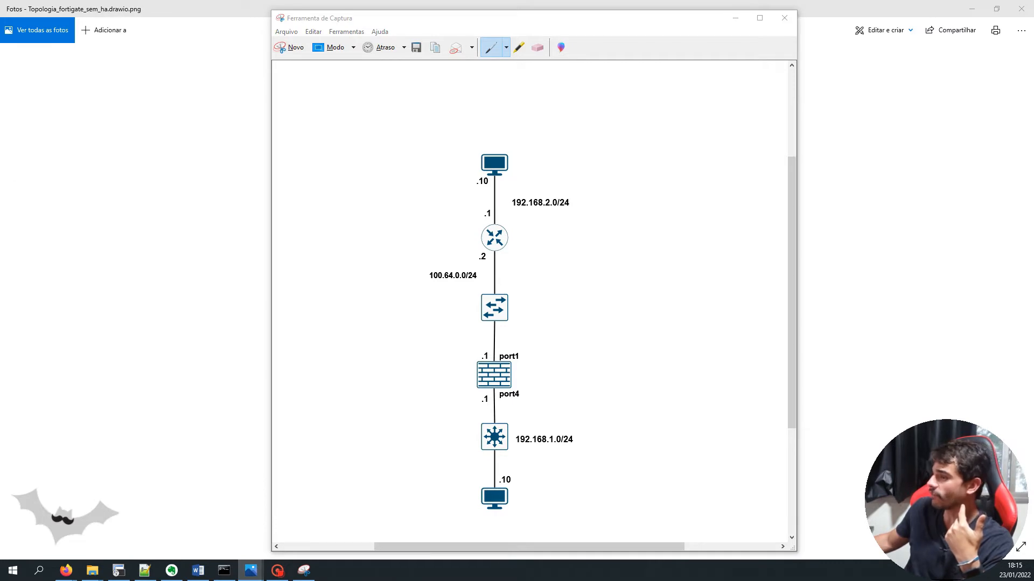
click(305, 570)
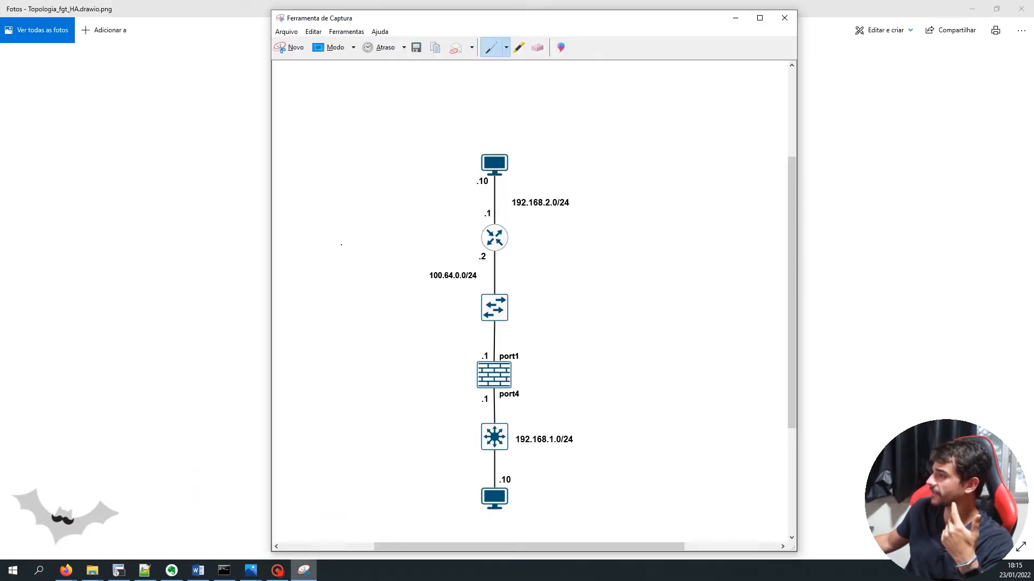
click(298, 48)
drag(363, 70, 743, 529)
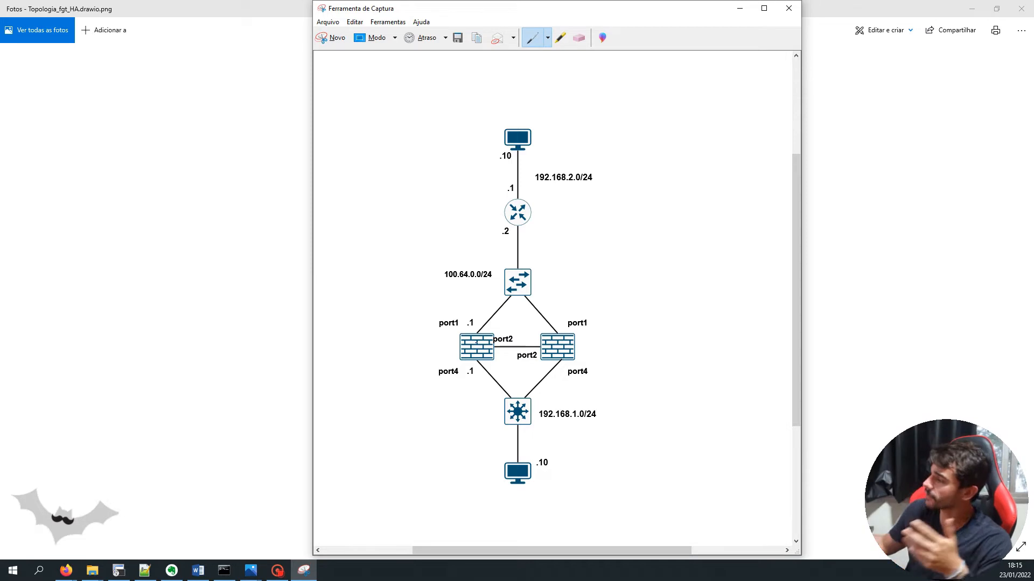
Trace the port1 and port4 links between firewalls and switches, mark the firewalls, and underline the PC
drag(441, 345, 447, 350)
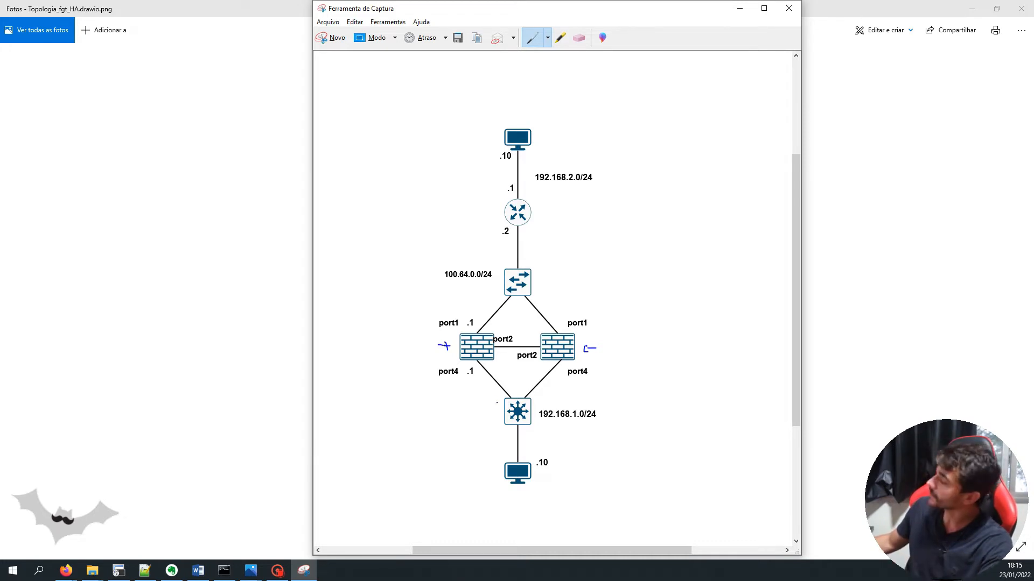
drag(478, 362, 511, 397)
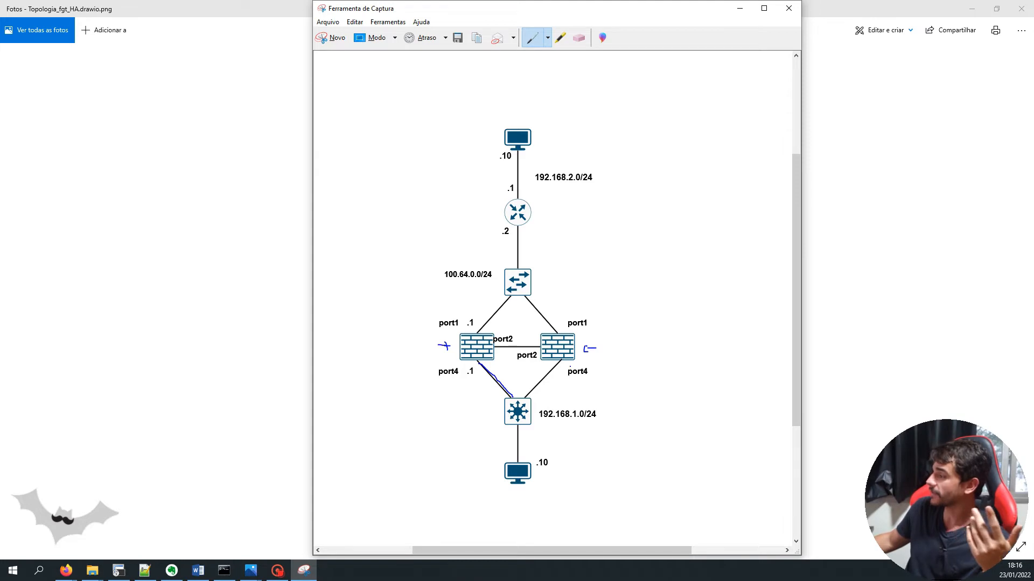
drag(526, 398, 560, 364)
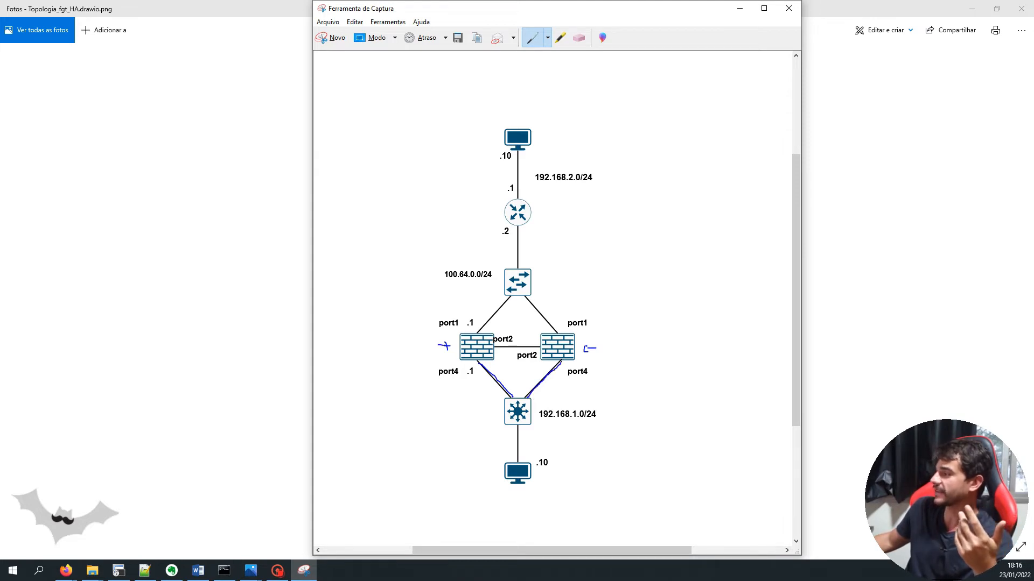
drag(525, 293, 561, 333)
drag(514, 296, 478, 322)
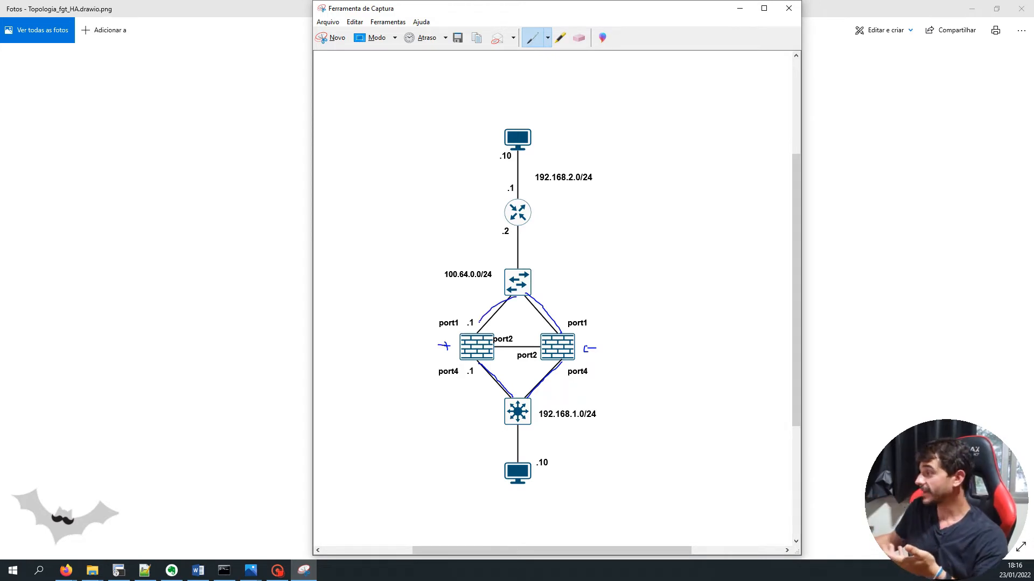
mouse_move(475, 342)
mouse_down()
mouse_move(486, 357)
mouse_move(466, 355)
mouse_up()
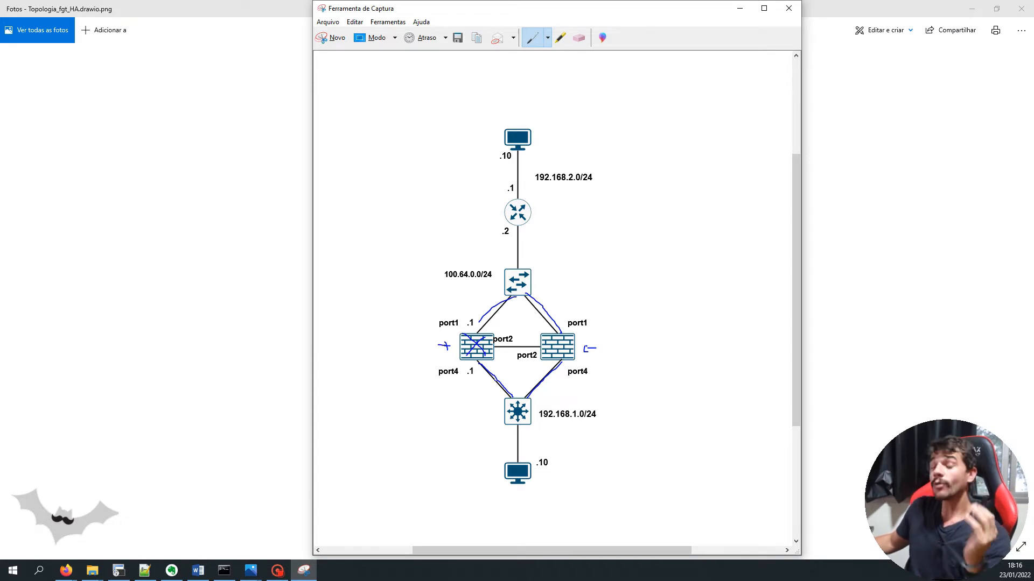
mouse_move(622, 336)
mouse_down()
mouse_move(596, 312)
mouse_move(614, 315)
mouse_up()
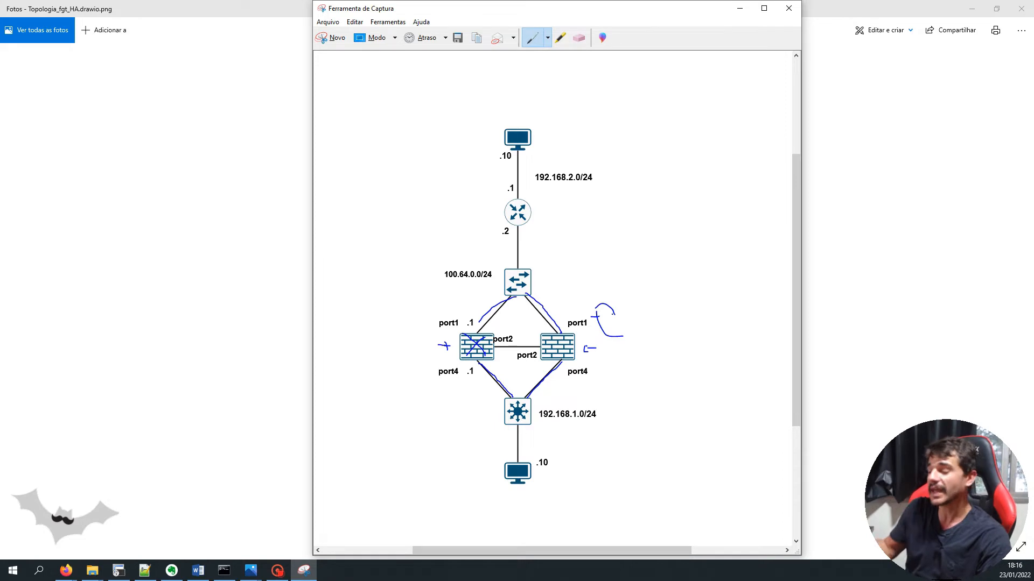
drag(515, 498, 540, 489)
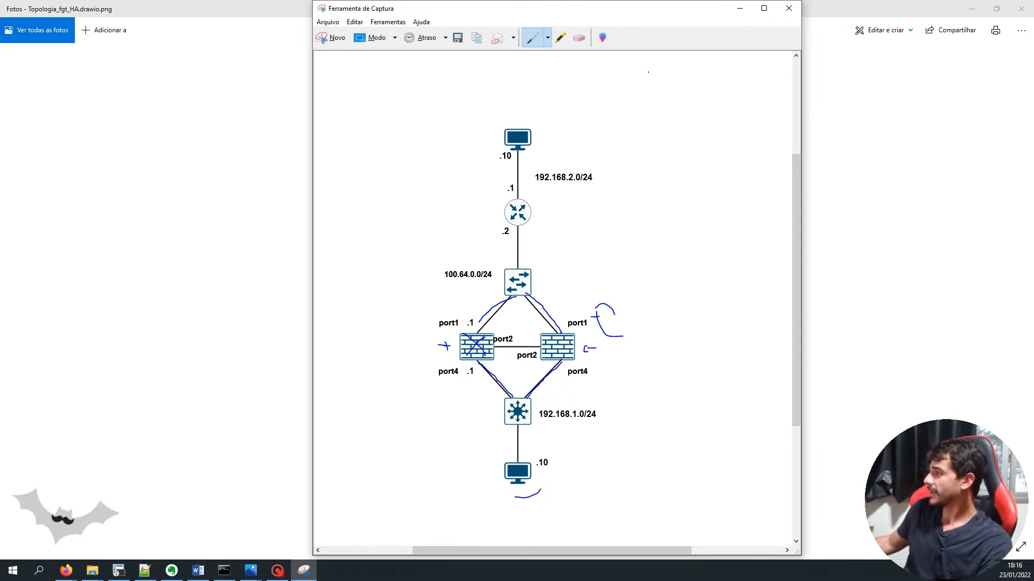
Erase the link tracings and the crosses beside the left firewall
click(579, 38)
mouse_move(490, 330)
mouse_down()
mouse_move(567, 311)
mouse_move(608, 326)
mouse_move(608, 340)
mouse_move(549, 399)
mouse_move(496, 378)
mouse_move(554, 389)
mouse_move(531, 504)
mouse_up()
drag(452, 347, 440, 347)
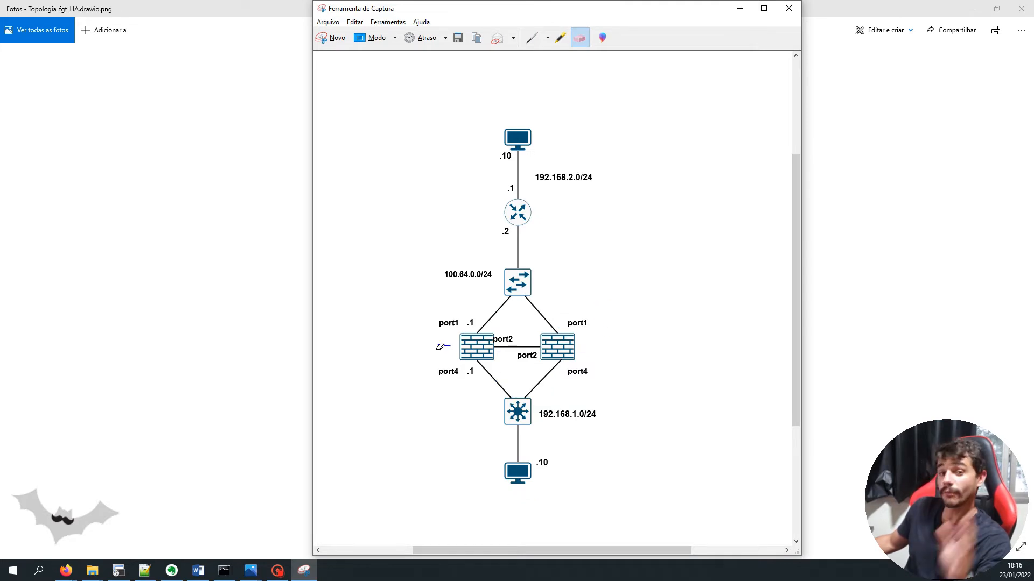
Mark the right firewall's port1 label, both port4 links to the switch, and the port2 link
click(532, 39)
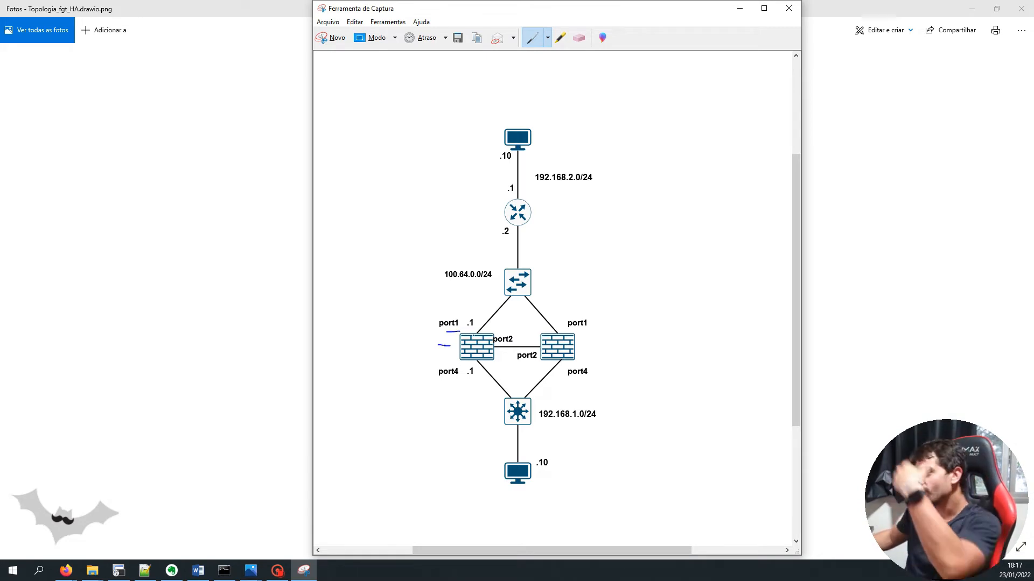
drag(581, 328, 593, 327)
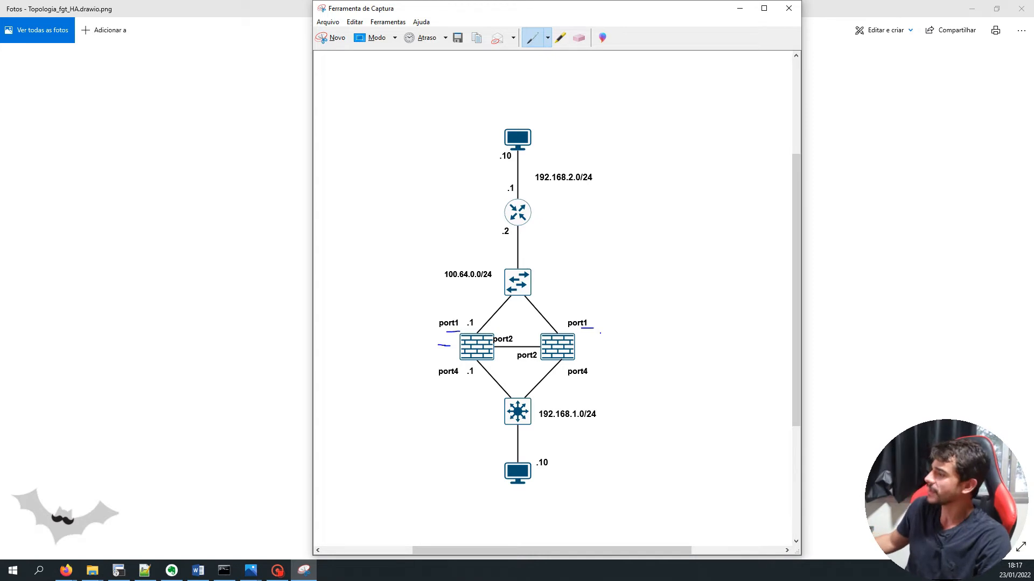
drag(450, 382, 497, 410)
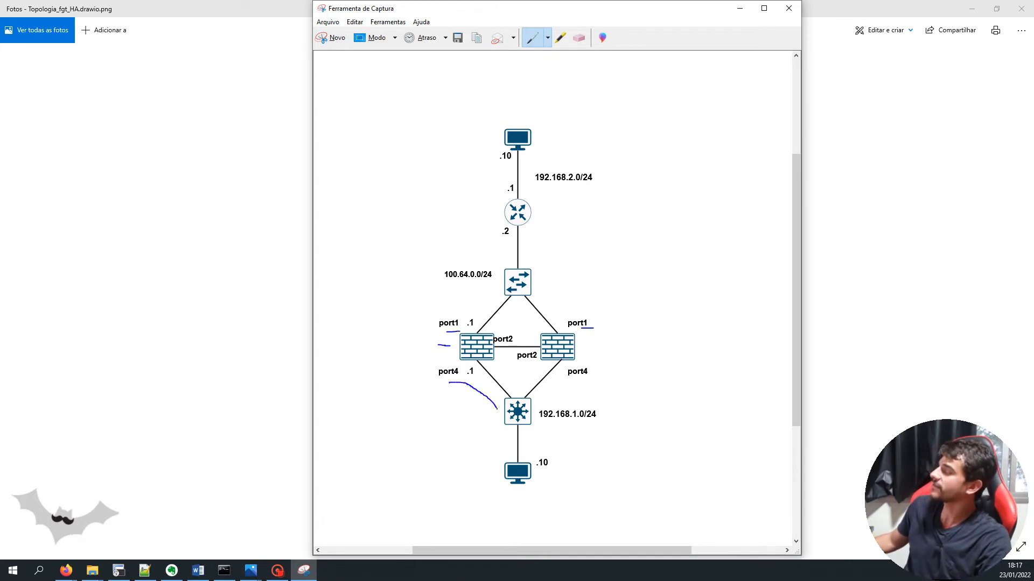
drag(603, 386, 535, 414)
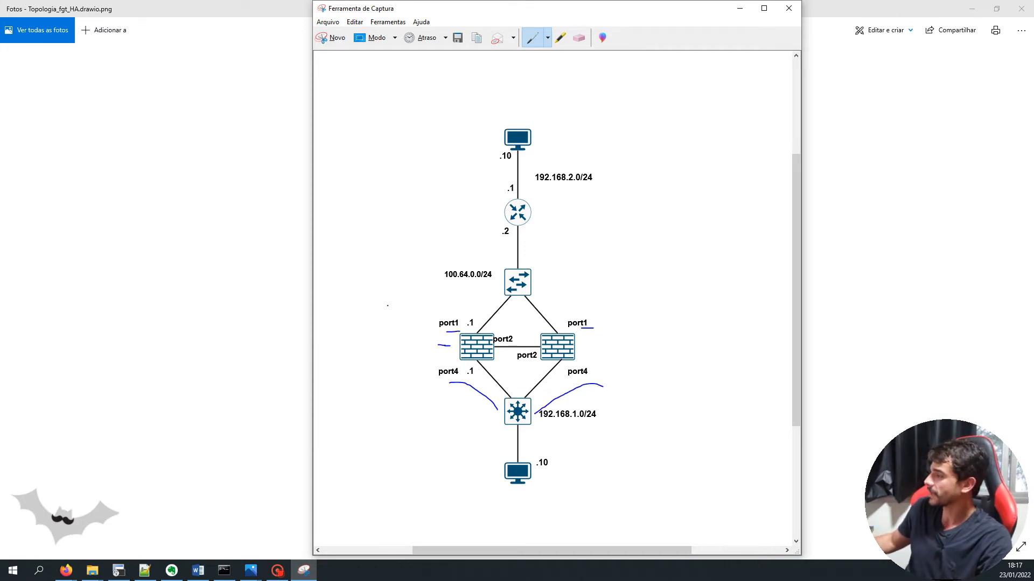
mouse_move(540, 338)
mouse_down()
mouse_move(507, 322)
mouse_move(485, 335)
mouse_move(498, 370)
mouse_move(539, 361)
mouse_move(539, 346)
mouse_up()
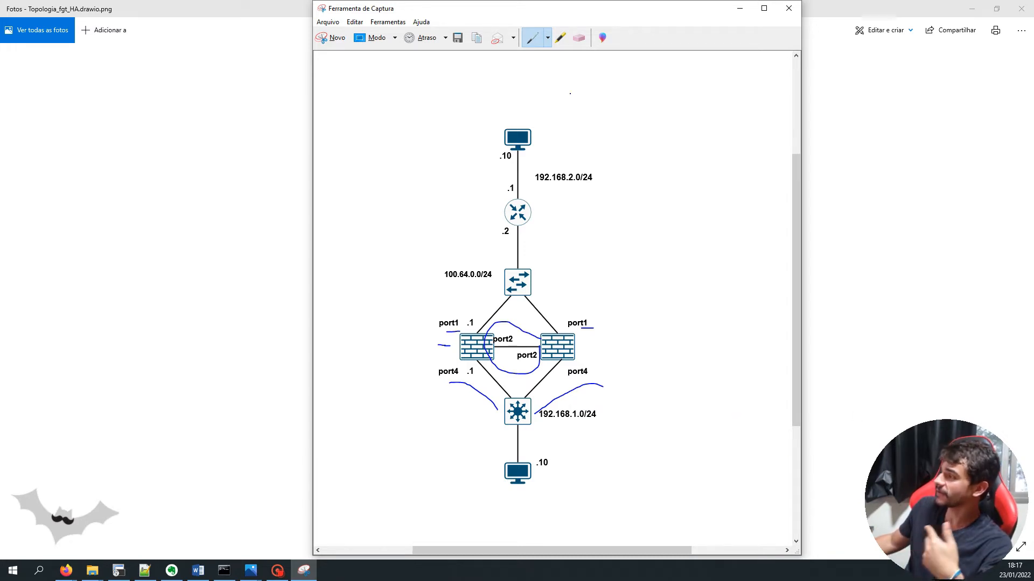
Erase all the port1, port4 and port2 annotations from the capture
click(579, 37)
click(527, 322)
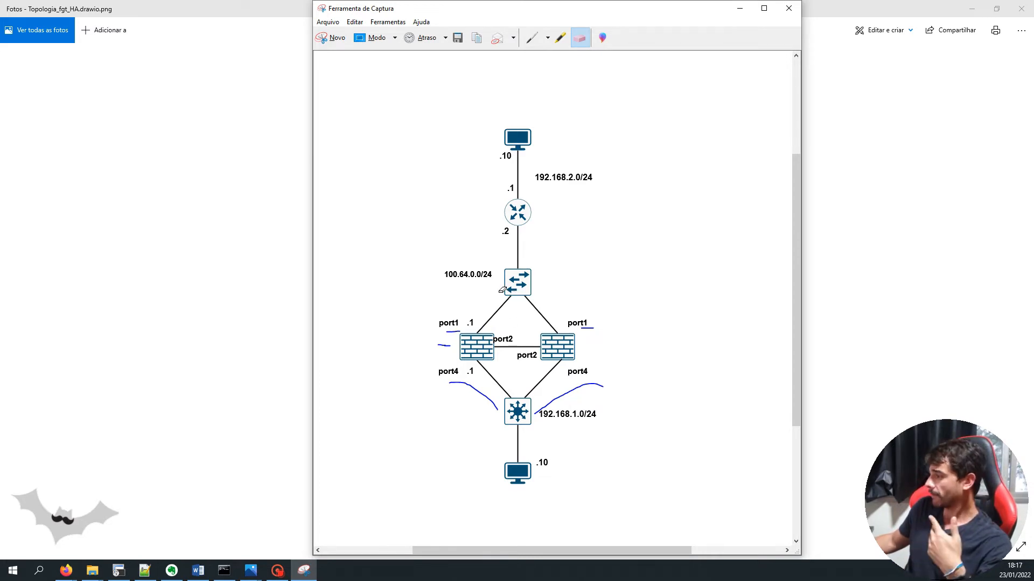
mouse_move(463, 329)
mouse_down()
mouse_move(453, 343)
mouse_move(478, 394)
mouse_move(561, 396)
mouse_up()
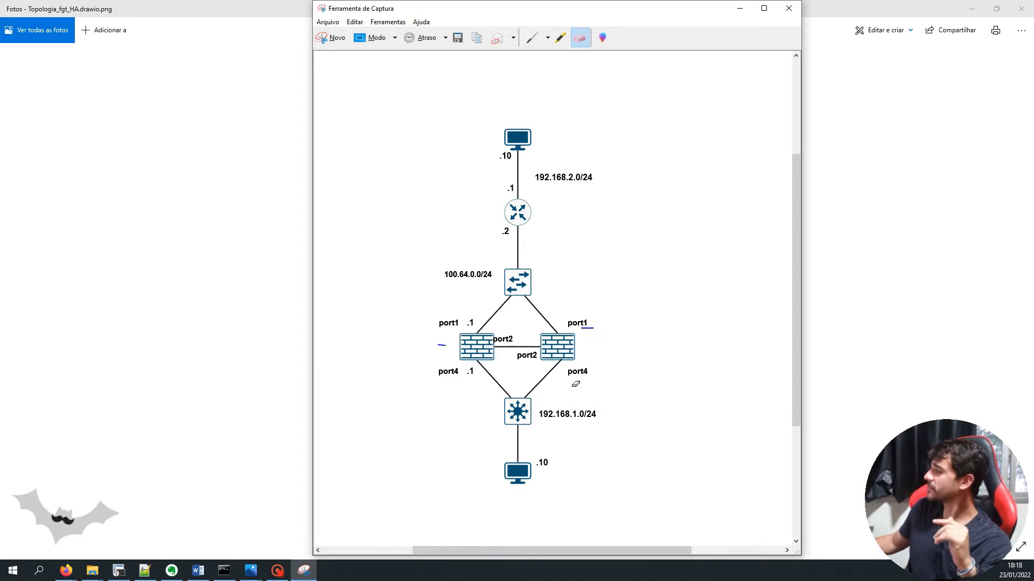
mouse_move(579, 318)
mouse_down()
mouse_move(509, 355)
mouse_move(451, 346)
mouse_up()
drag(451, 345, 433, 325)
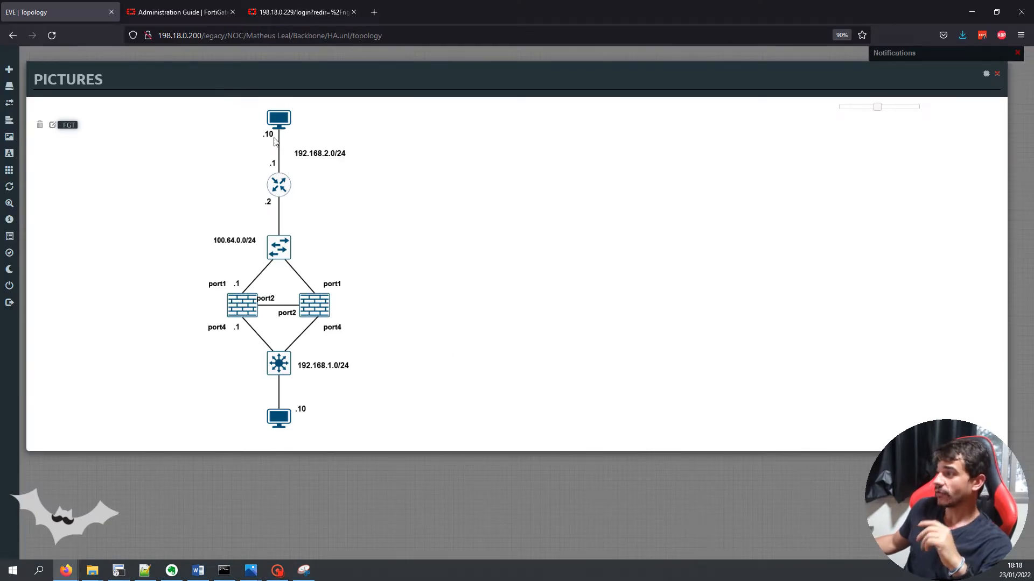
Sign in to the FortiGate login page as admin with its password, declining to save credentials
click(271, 15)
click(521, 310)
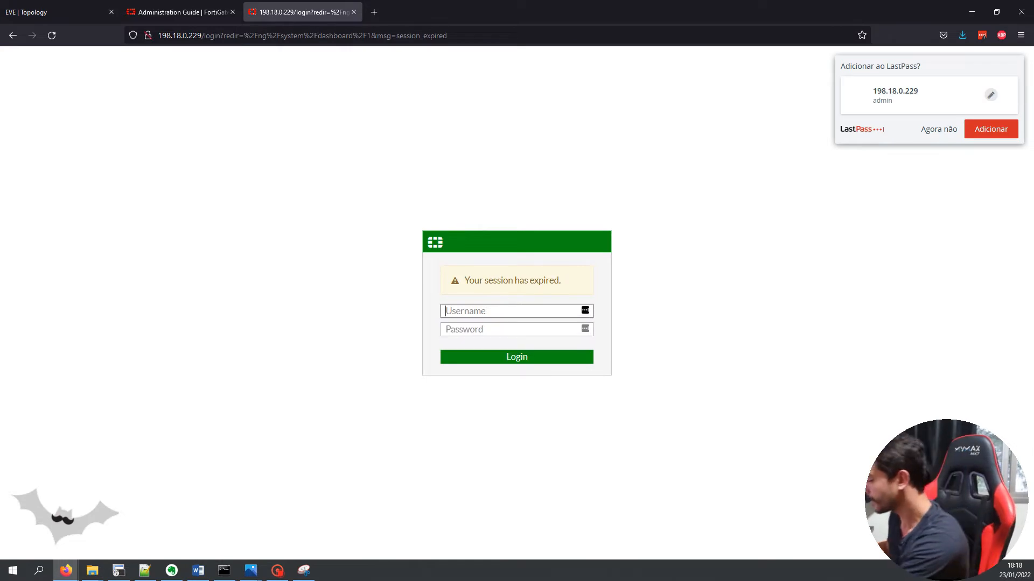
text(admin)
key(Tab)
text(admin)
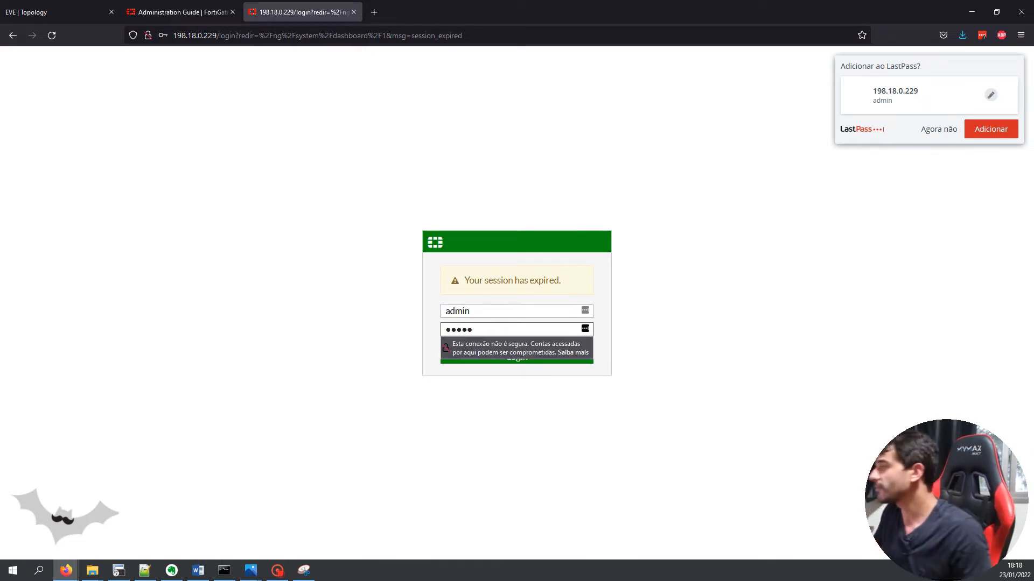
key(Return)
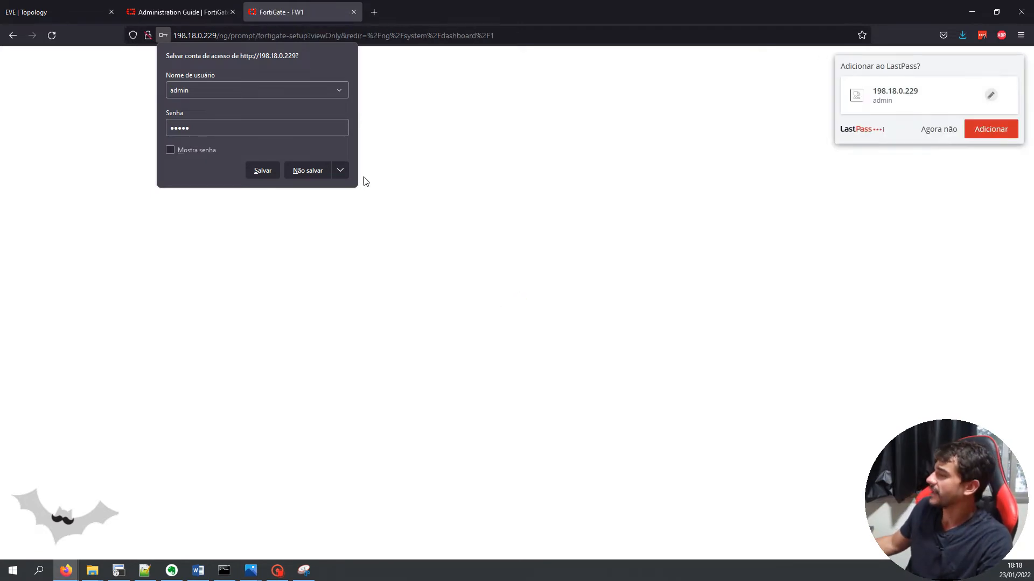
click(327, 177)
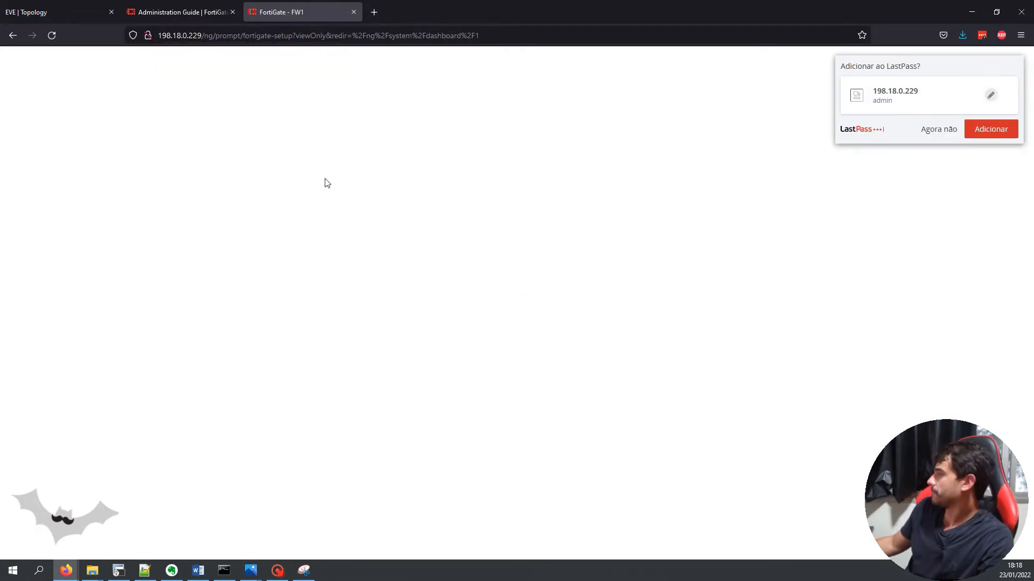
click(951, 129)
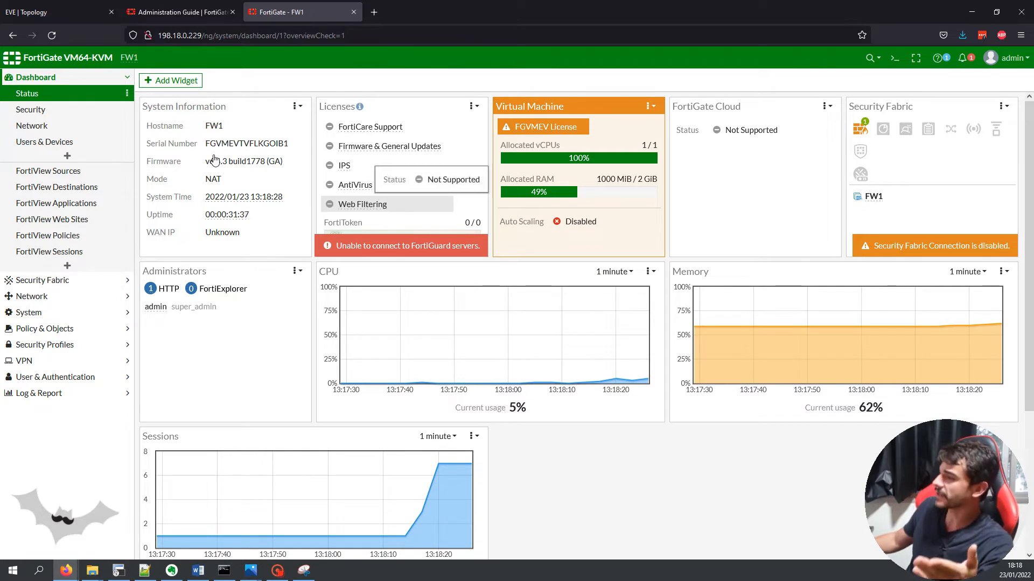
Review FW1's interfaces and static routes (172.16.0.0/12 via port3, 192.168.20.0/24 via port1), checking the EVE topology
click(106, 296)
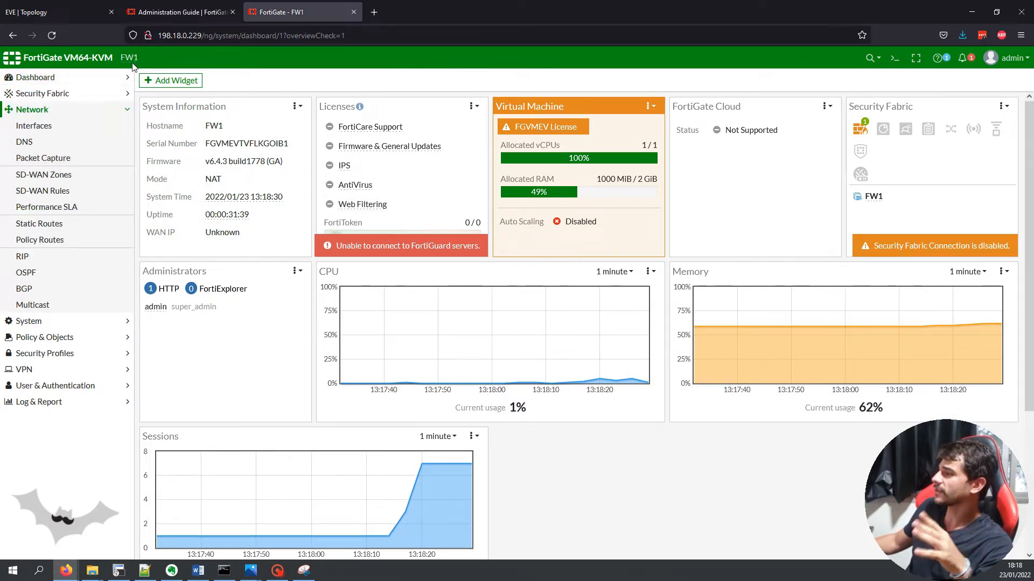
click(78, 130)
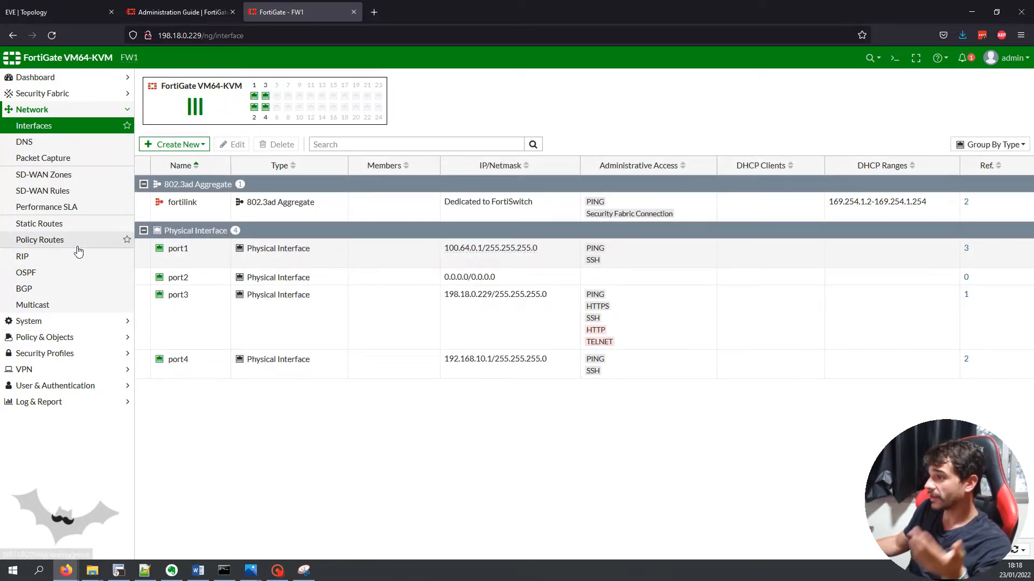
click(76, 225)
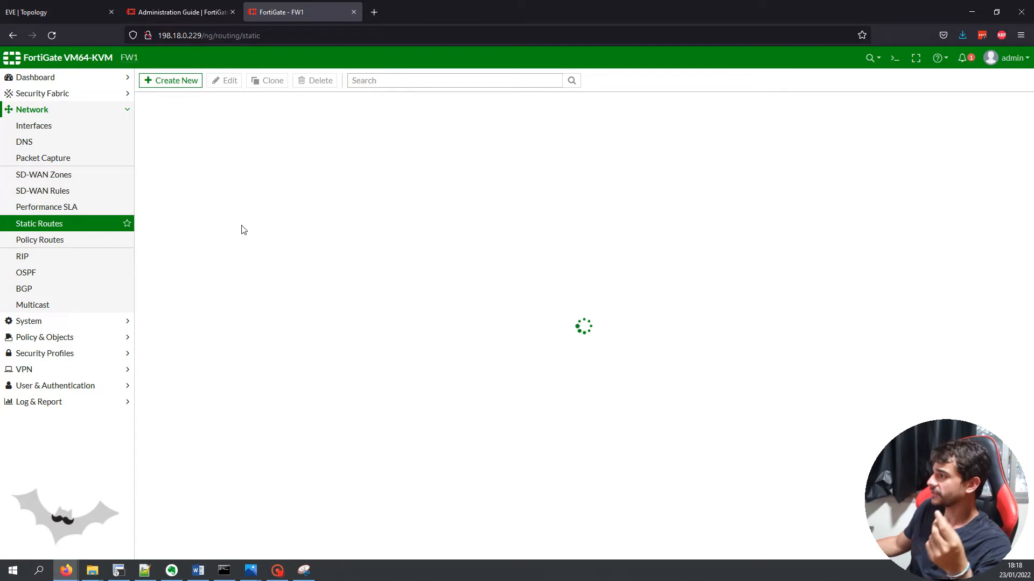
click(90, 9)
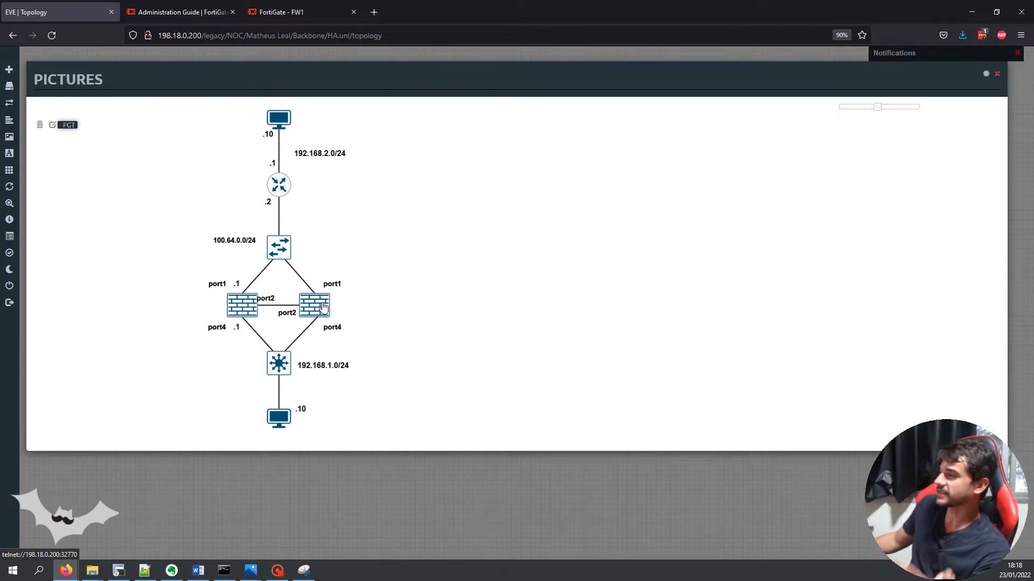
click(309, 10)
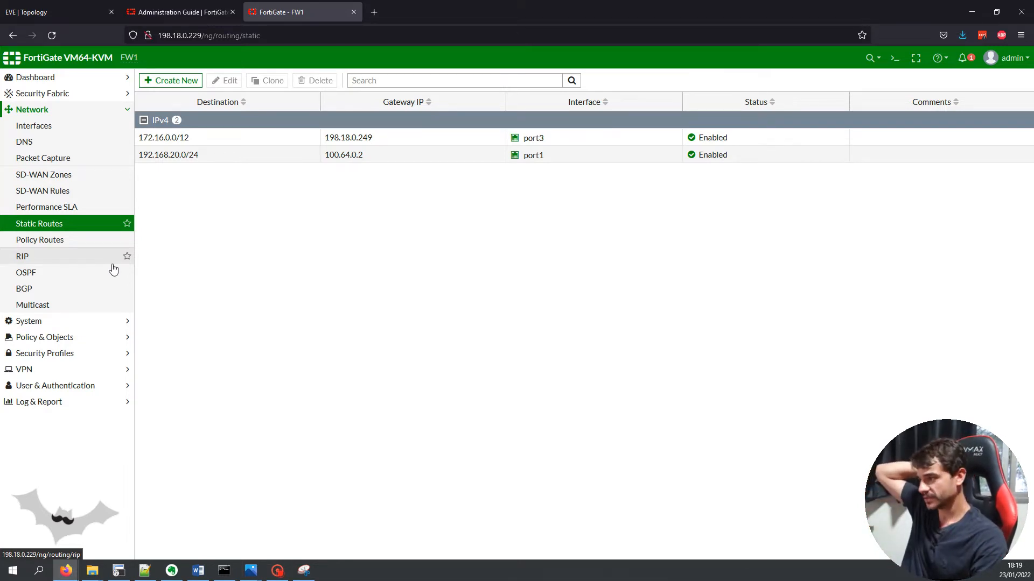
Check that FW1's High Availability page shows Standalone mode, then return to the EVE topology
click(88, 322)
click(84, 207)
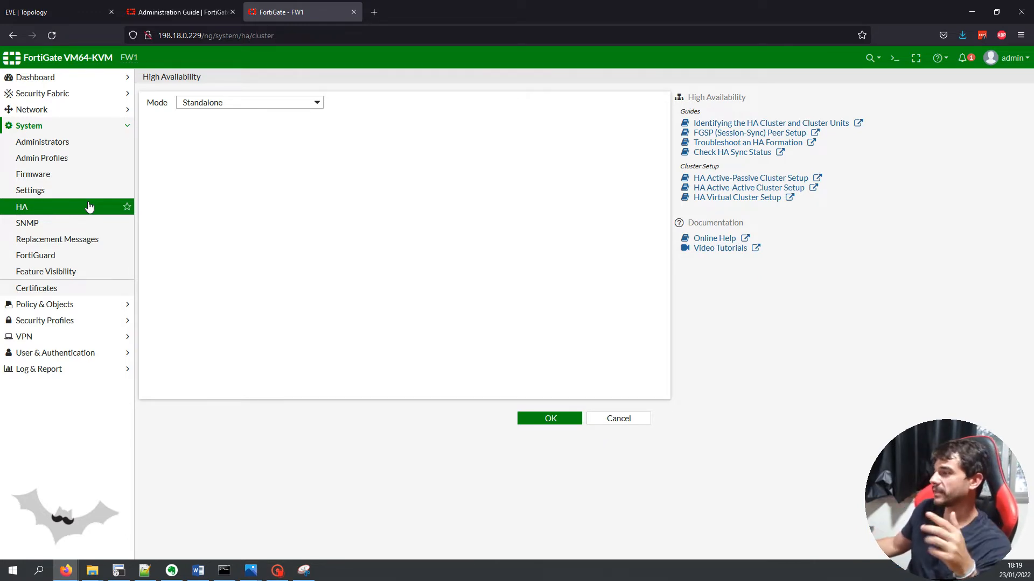
click(81, 12)
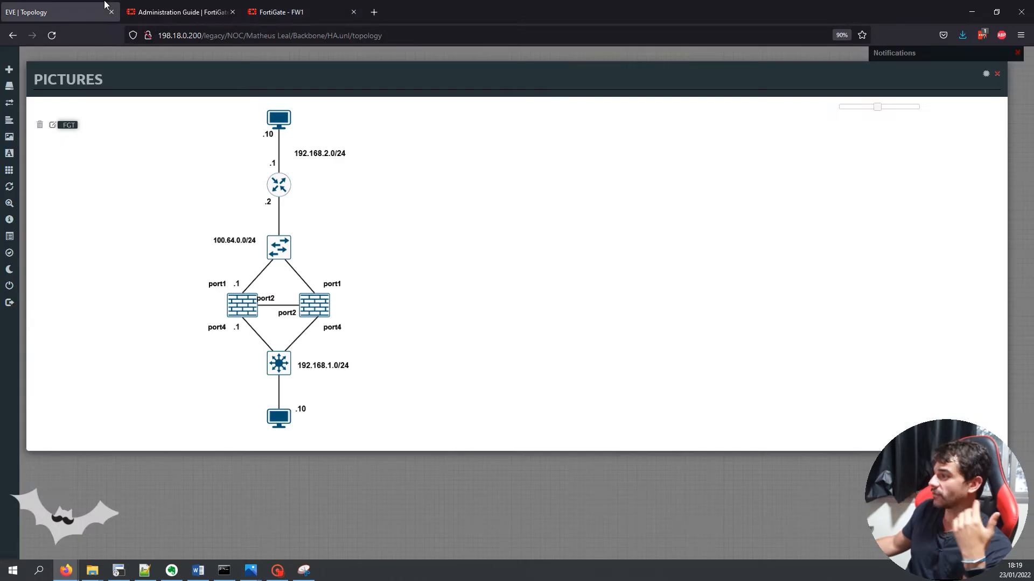
Open FW1's telnet console from the EVE-NG lab in PuTTY and log in as admin
click(244, 310)
click(512, 116)
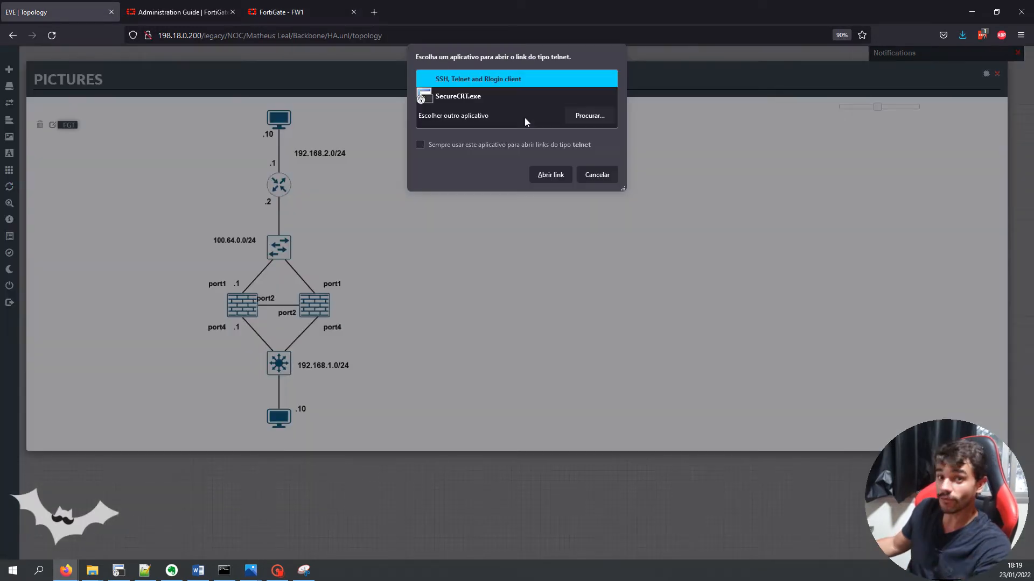
double_click(509, 79)
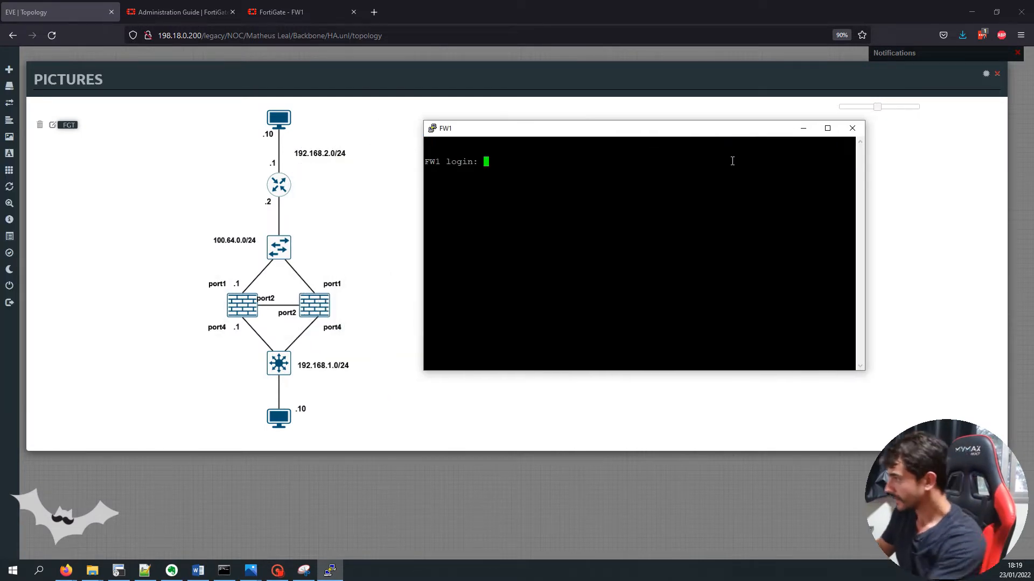
text(admin)
key(Return)
key(Return)
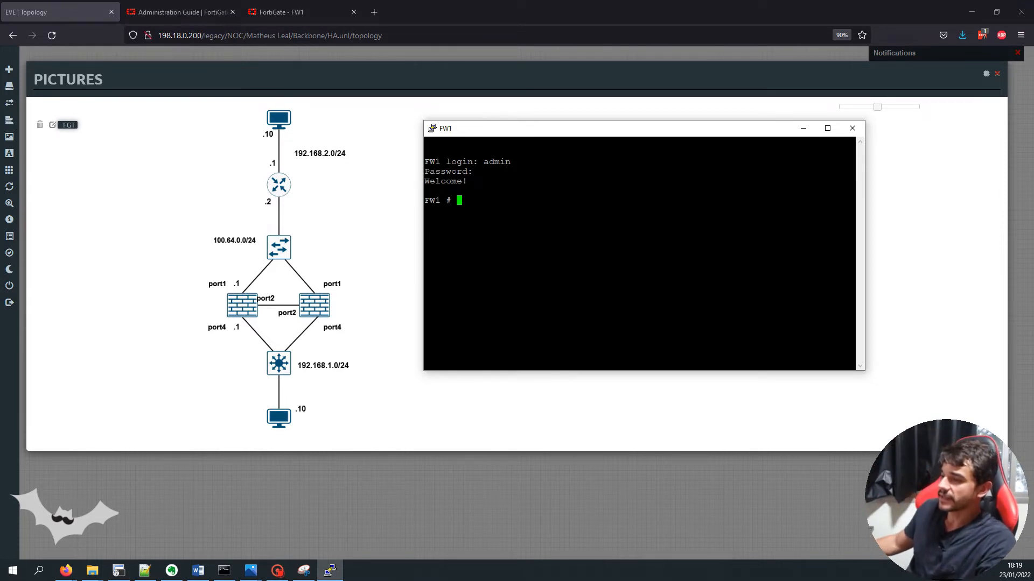
key(alt+Tab)
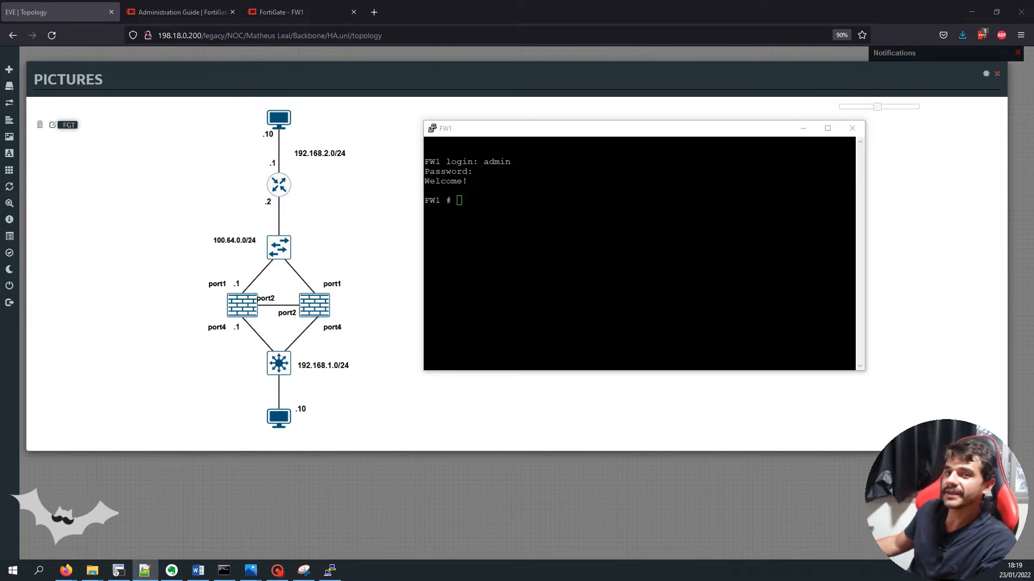
click(559, 225)
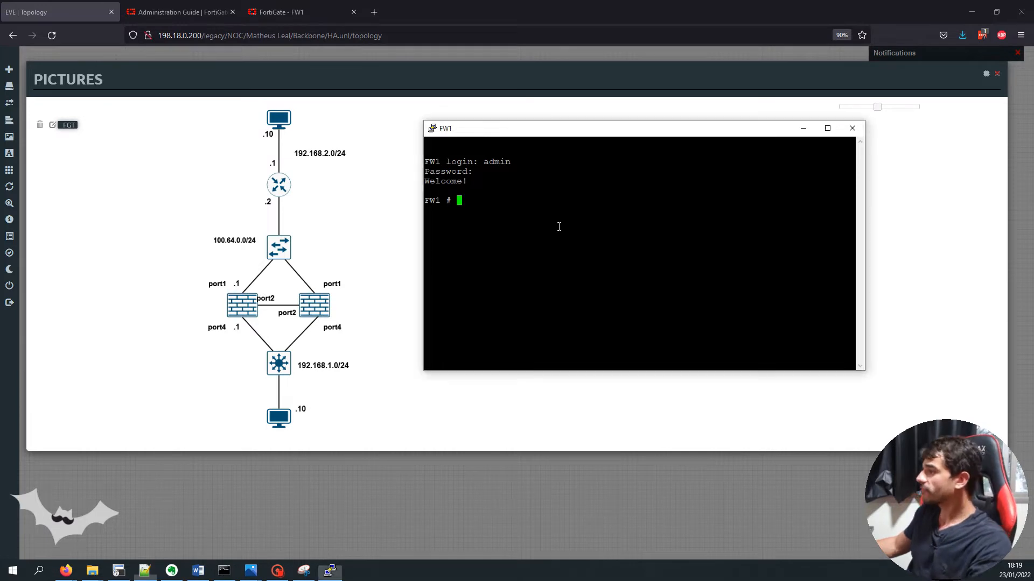
Enter 'config system ha' on FW1 and list the HA mode options: standalone, a-a, a-p
text(config system ha)
key(Return)
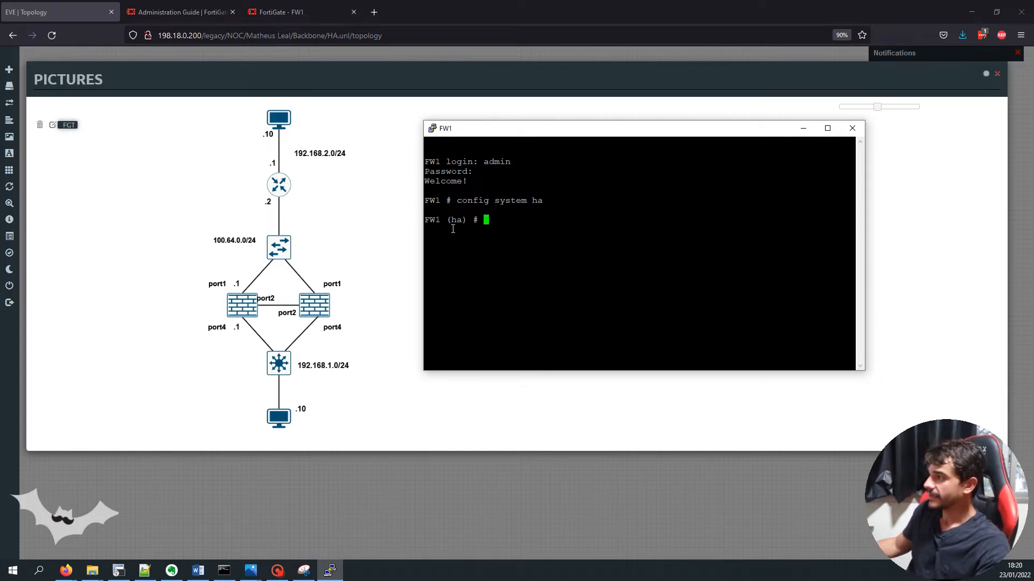
click(552, 230)
text(set )
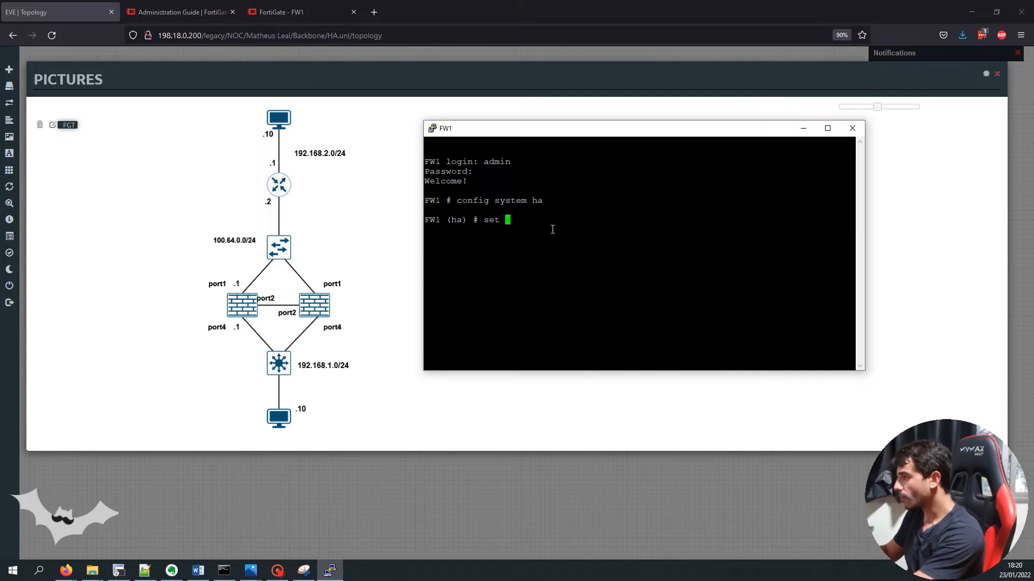
text(?mode)
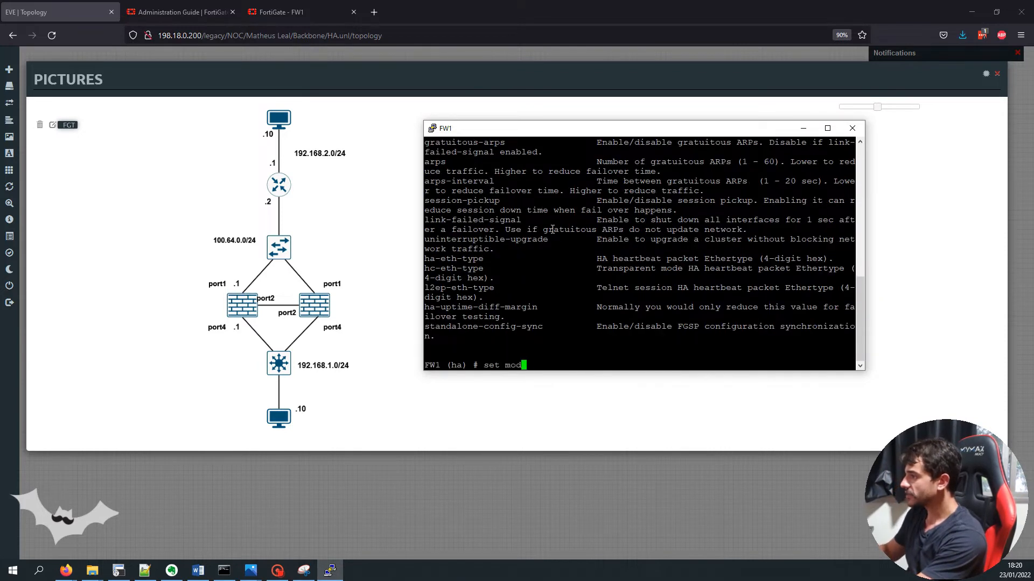
key(question)
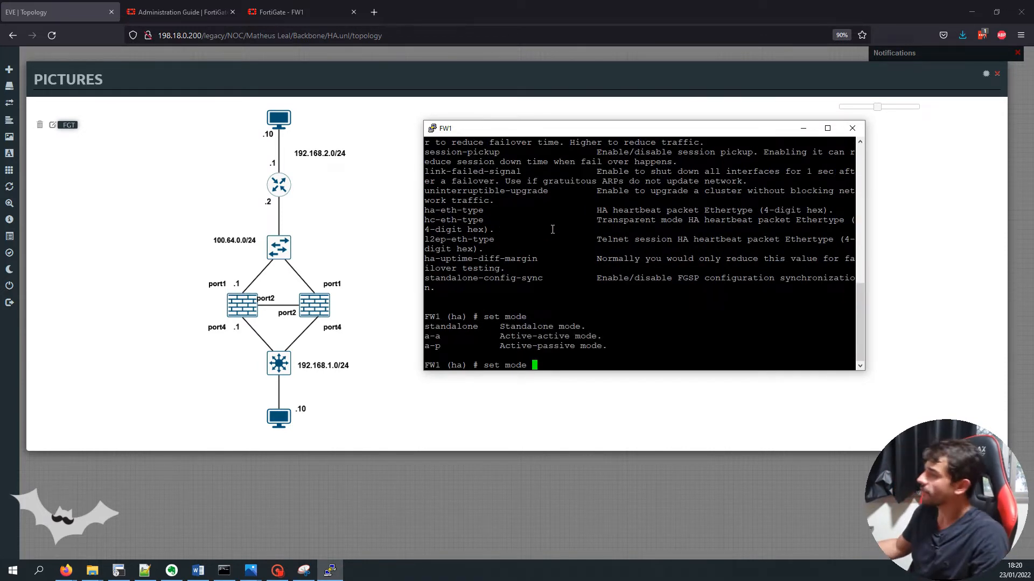
double_click(454, 328)
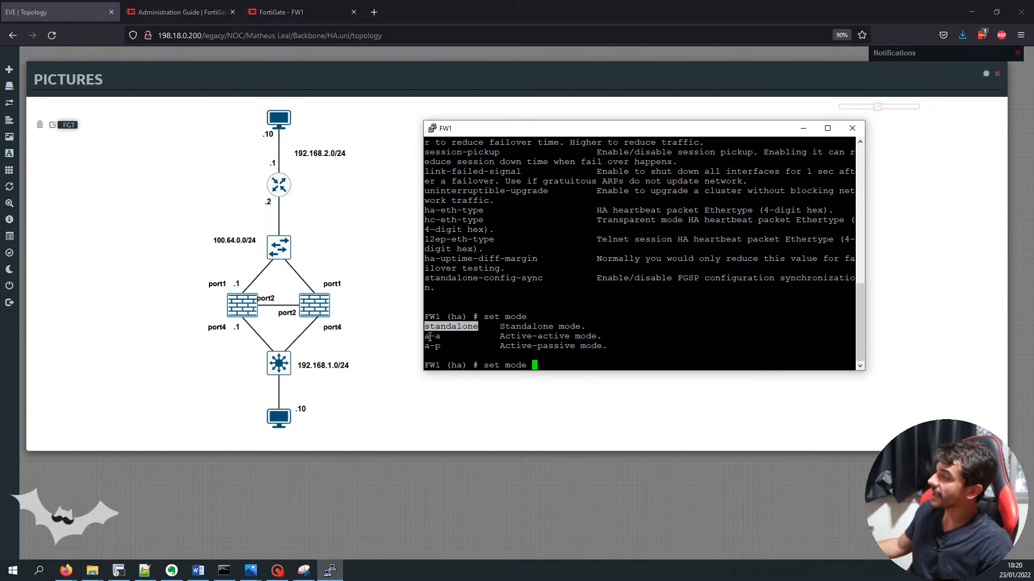
double_click(433, 336)
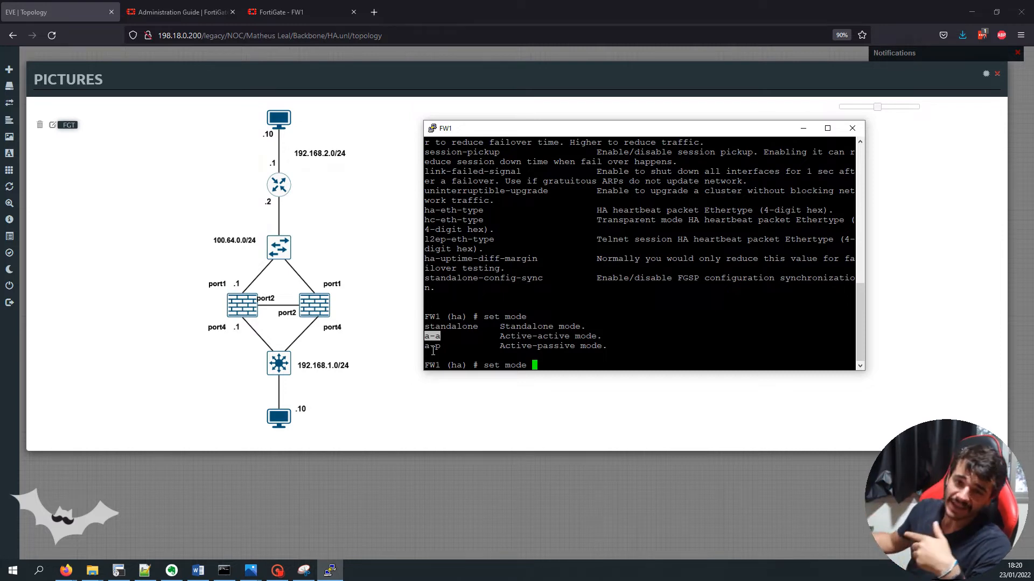
triple_click(433, 353)
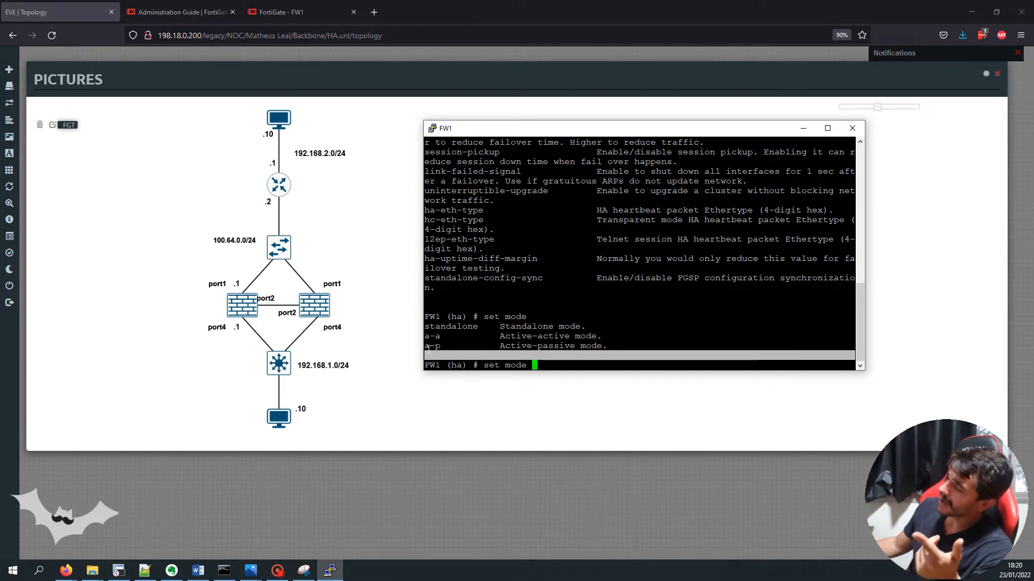
triple_click(430, 347)
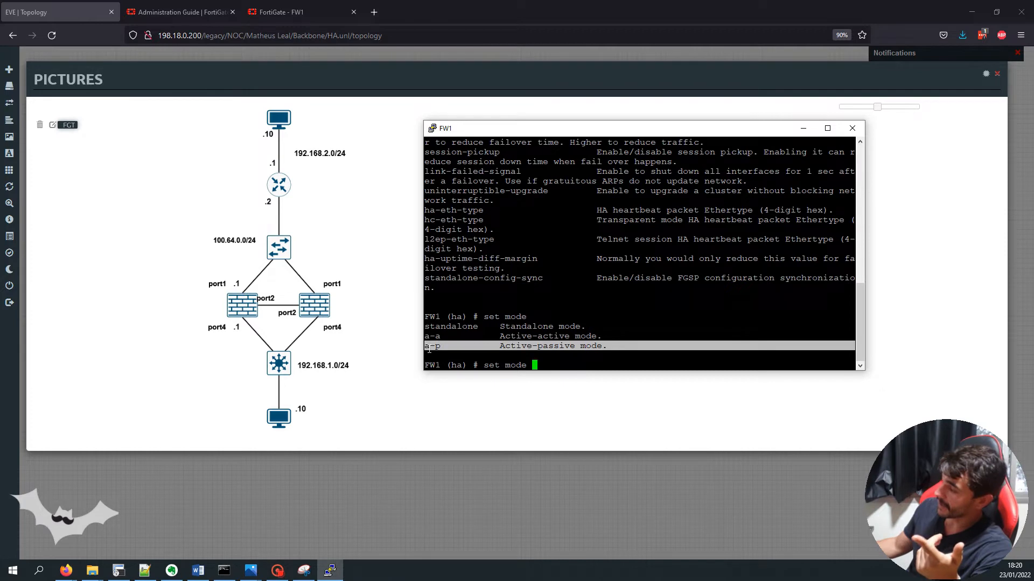
click(635, 323)
Set FW1's HA mode to a-p (active-passive)
text(a-a)
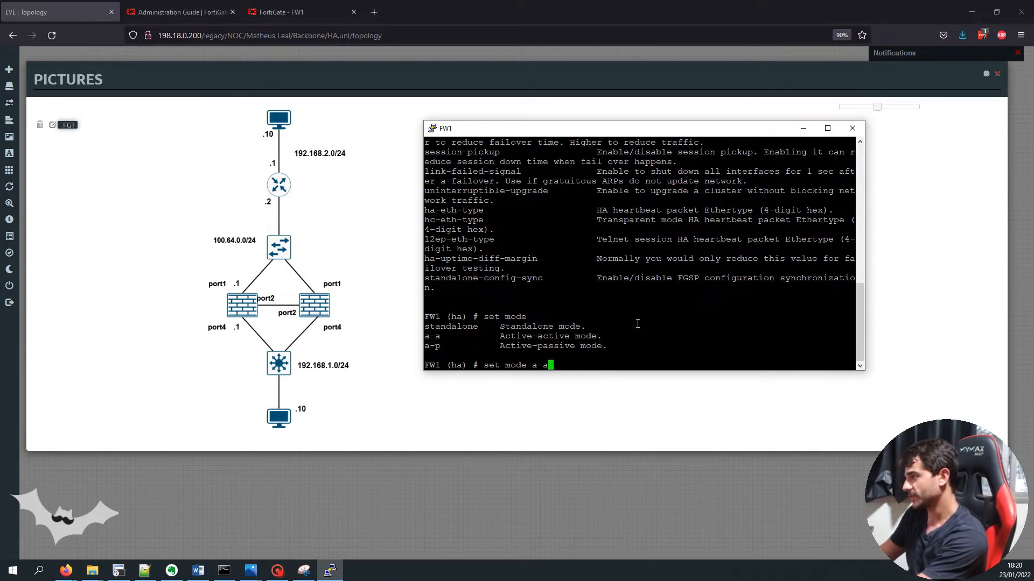
key(BackSpace)
key(BackSpace)
key(BackSpace)
text(a-)
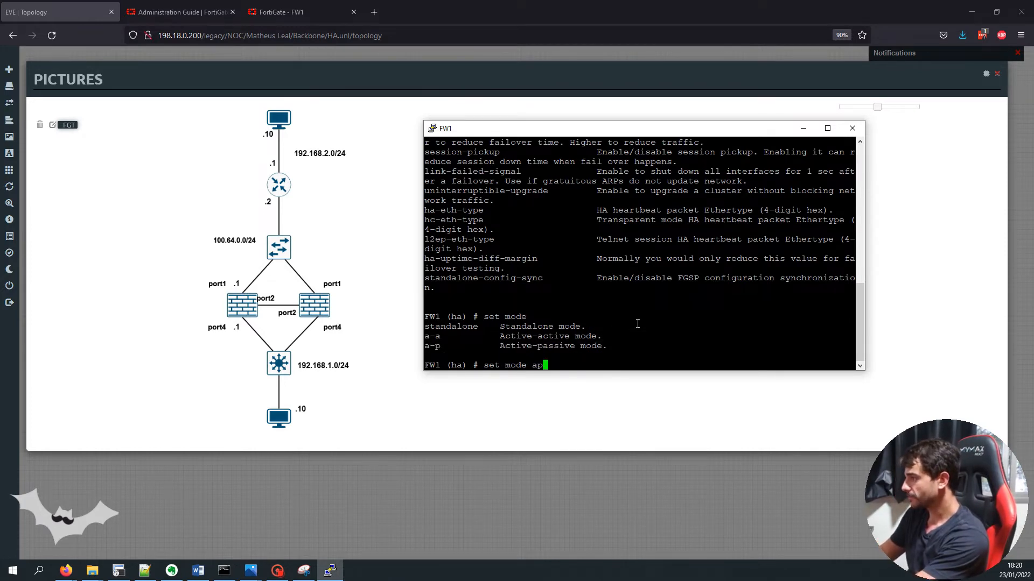
text(p)
key(Return)
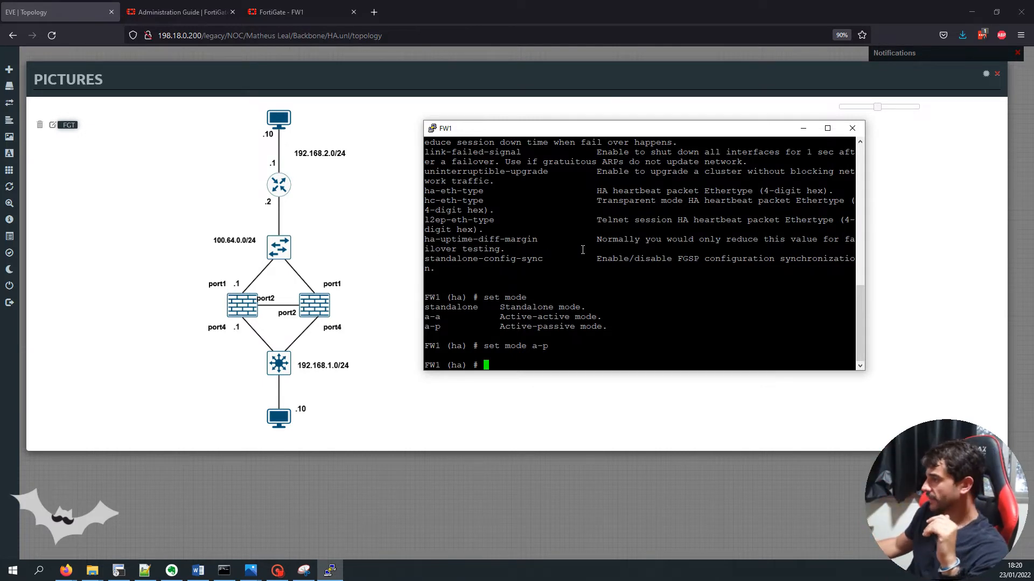
text(set group-id)
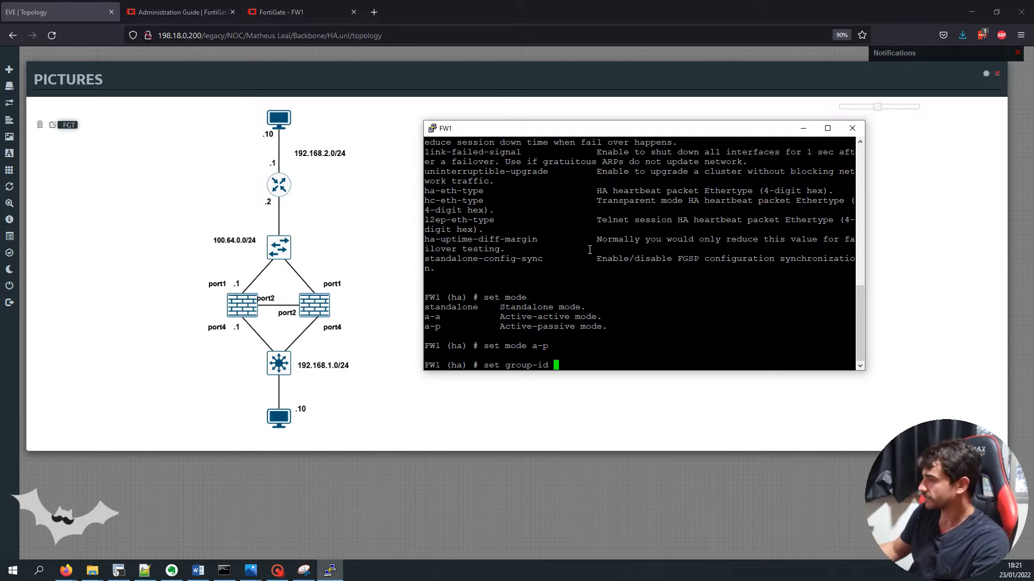
Set HA group-id 100 and group-name My-cluster on FW1
text(100)
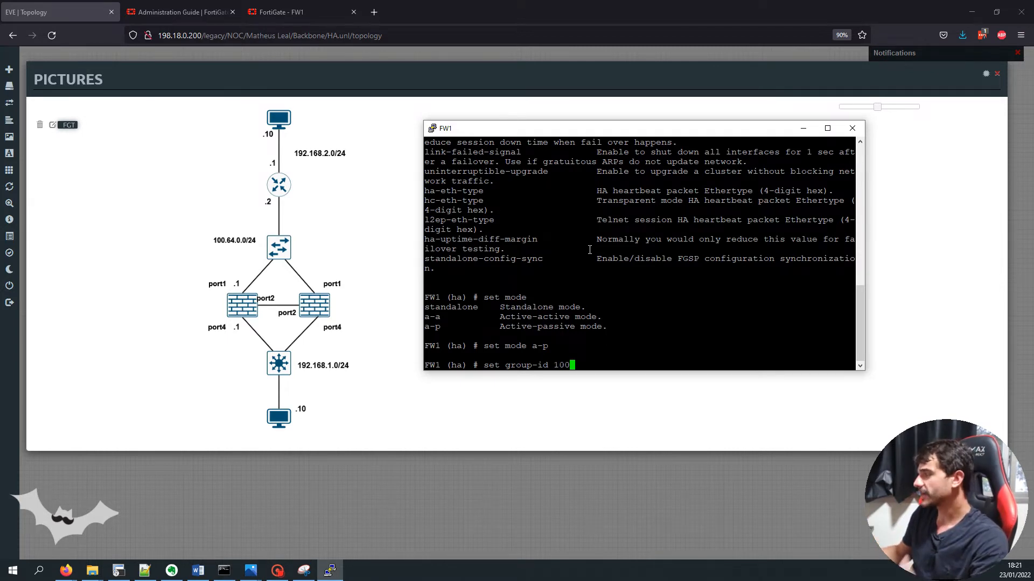
key(Return)
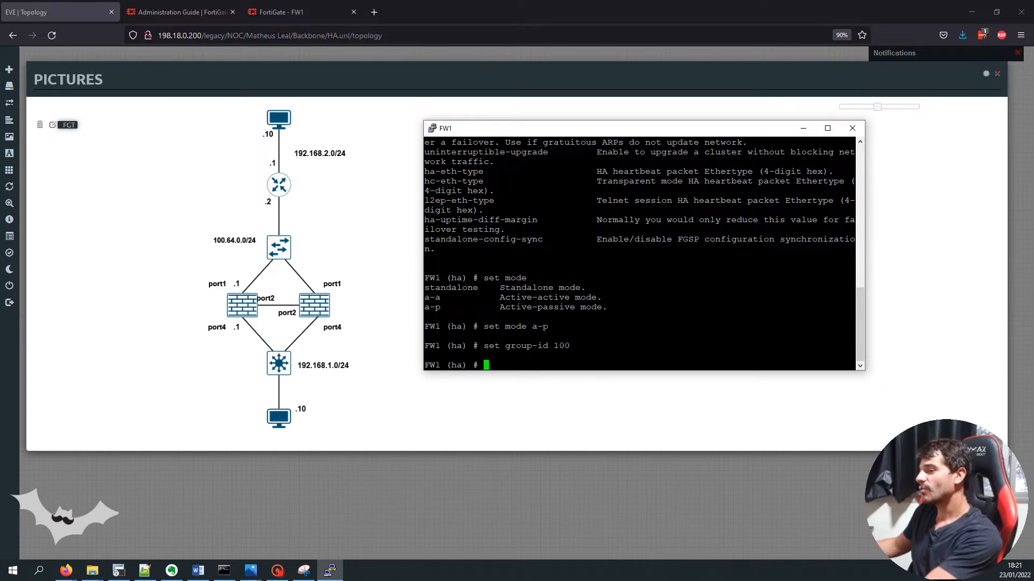
key(alt+Tab)
click(553, 336)
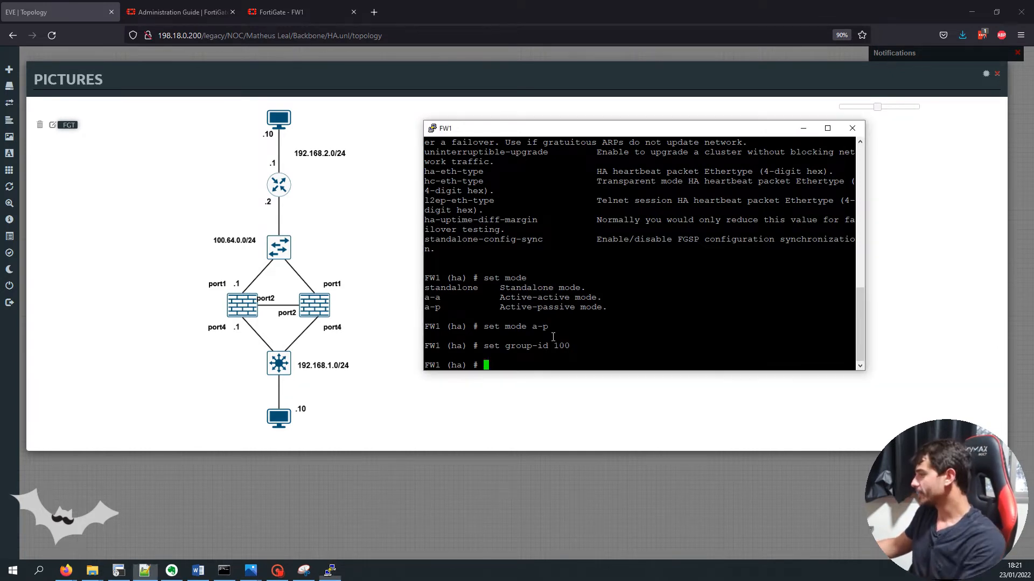
right_click(553, 337)
double_click(510, 367)
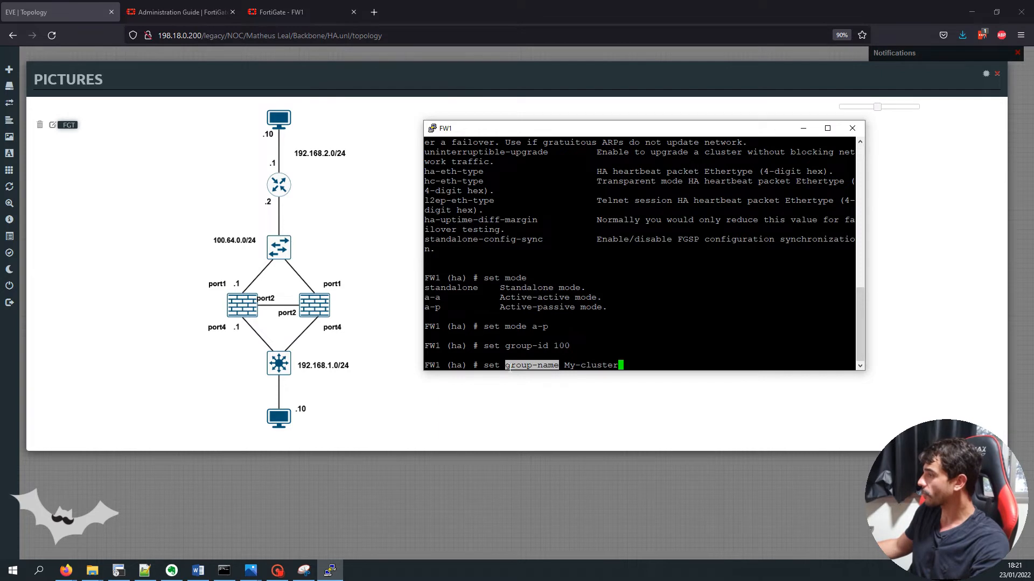
drag(565, 365, 618, 365)
click(617, 364)
key(Return)
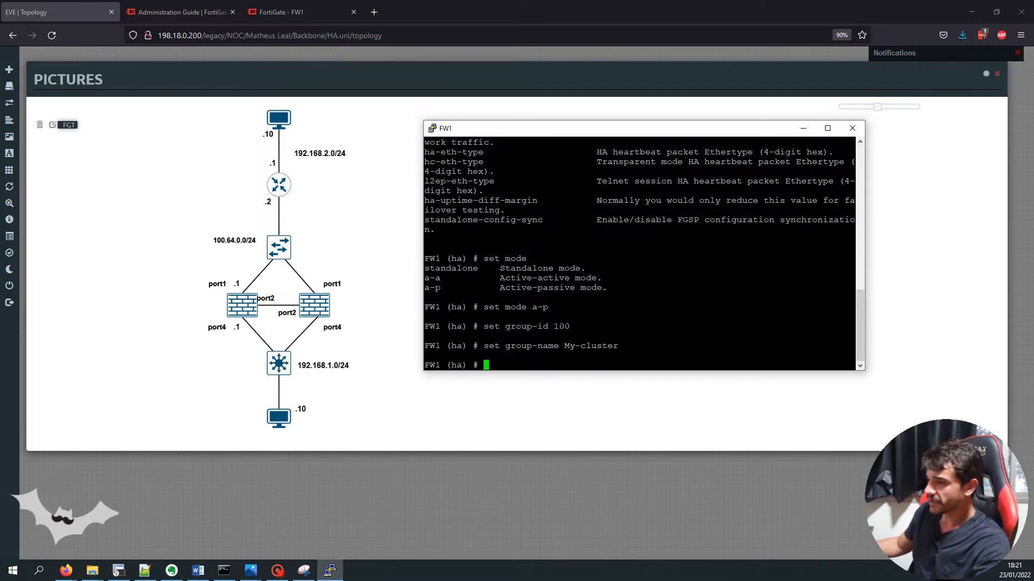
Set the cluster password and device priority 250 on FW1
key(alt+Tab)
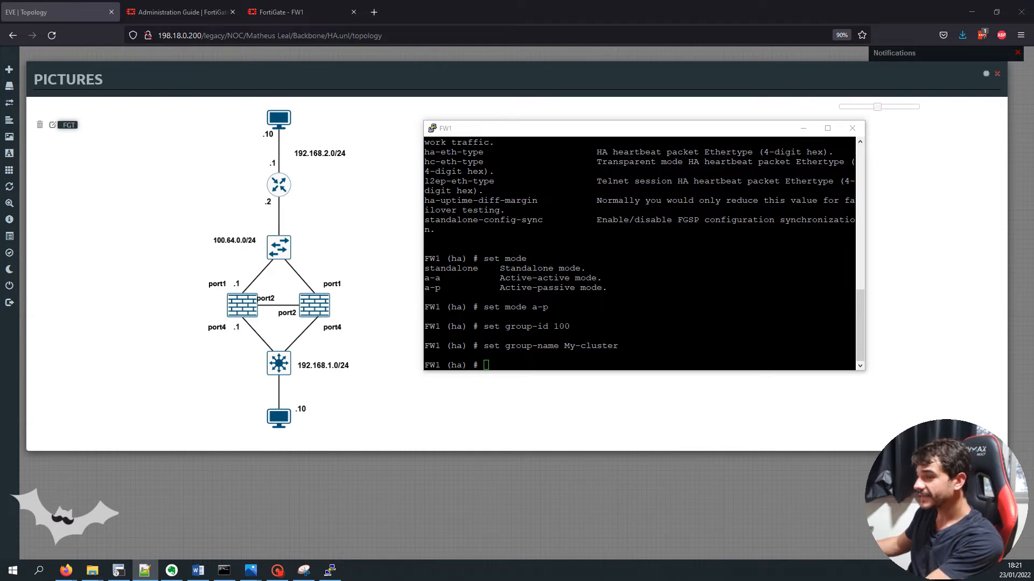
right_click(553, 234)
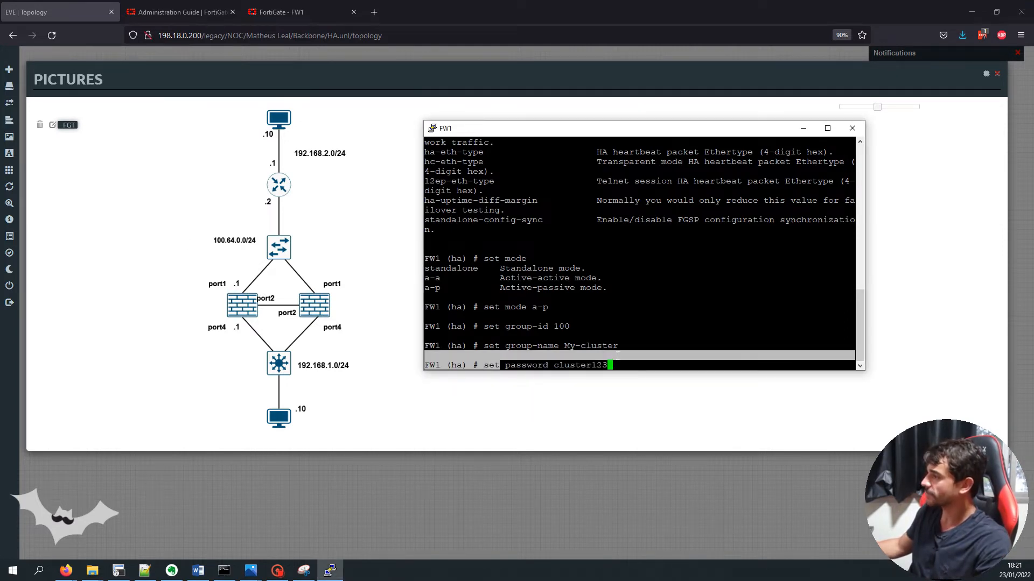
key(Return)
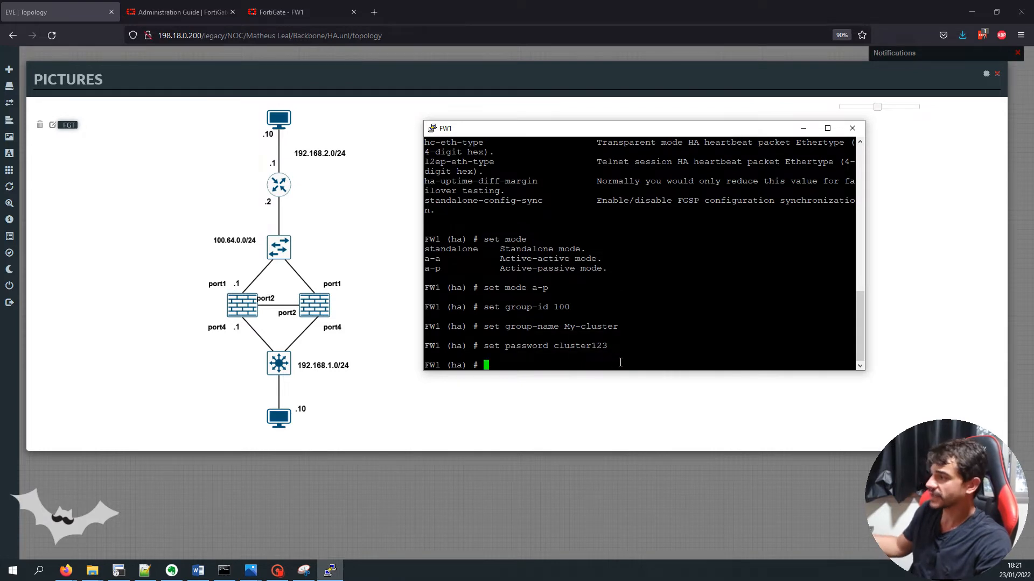
key(alt+Tab)
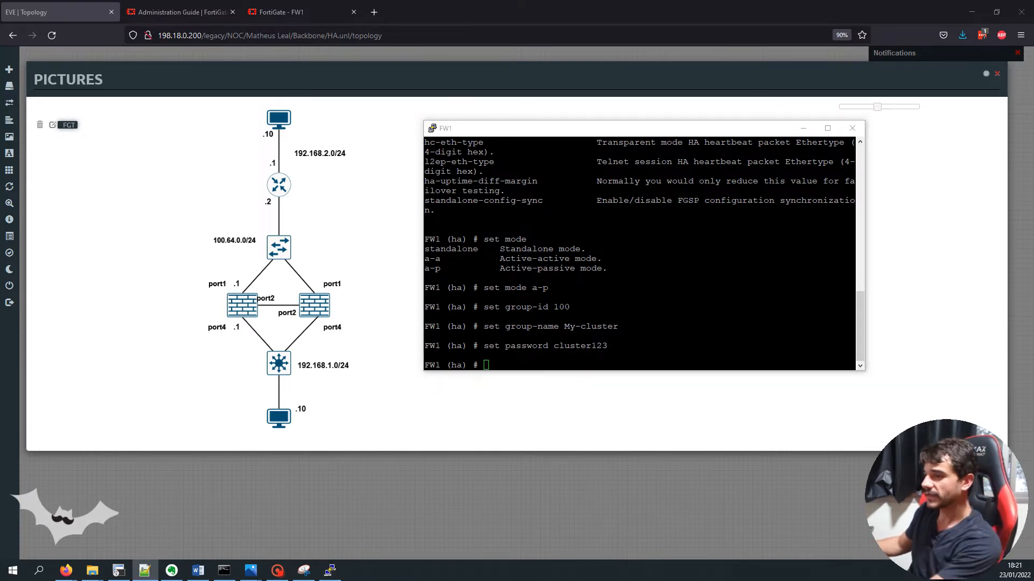
click(518, 272)
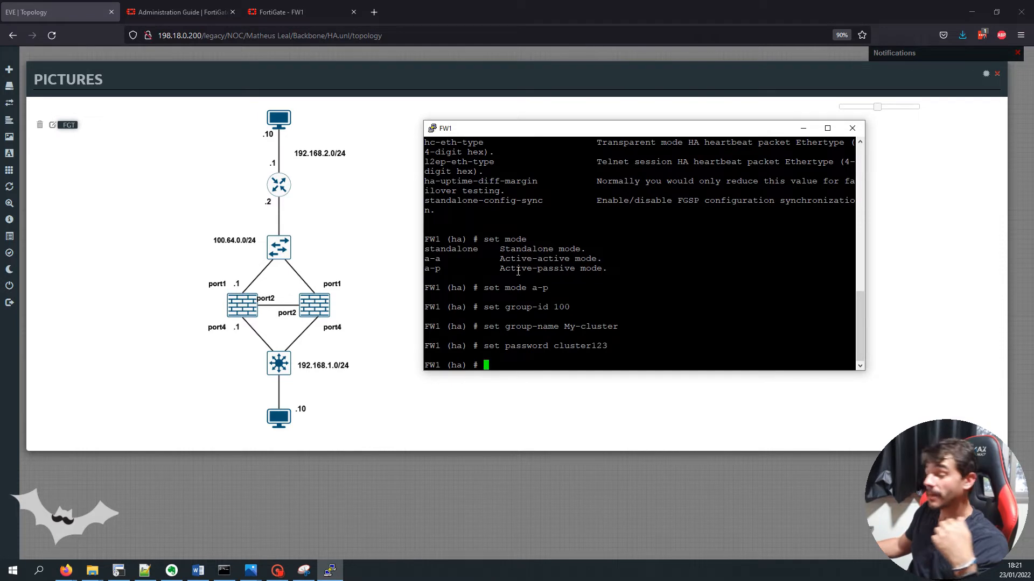
right_click(518, 272)
key(Return)
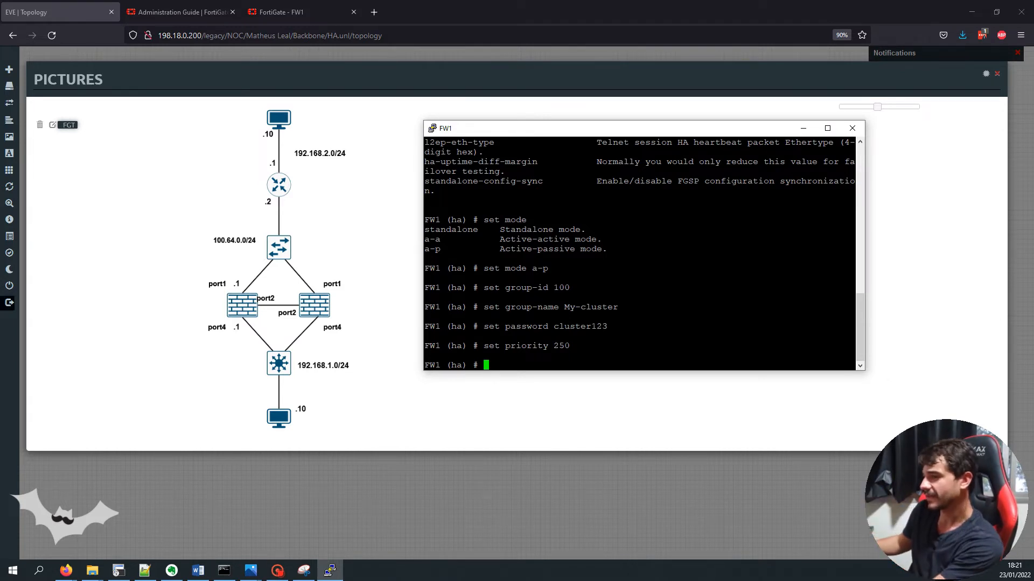
Enable override and session-pickup in FW1's HA configuration
key(alt+Tab)
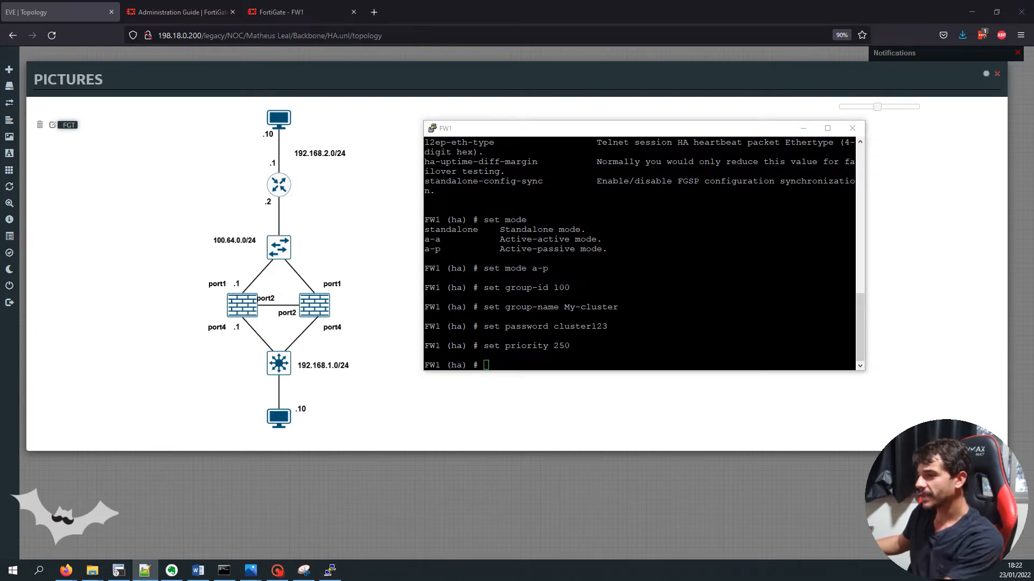
key(alt+Tab)
right_click(581, 335)
key(Return)
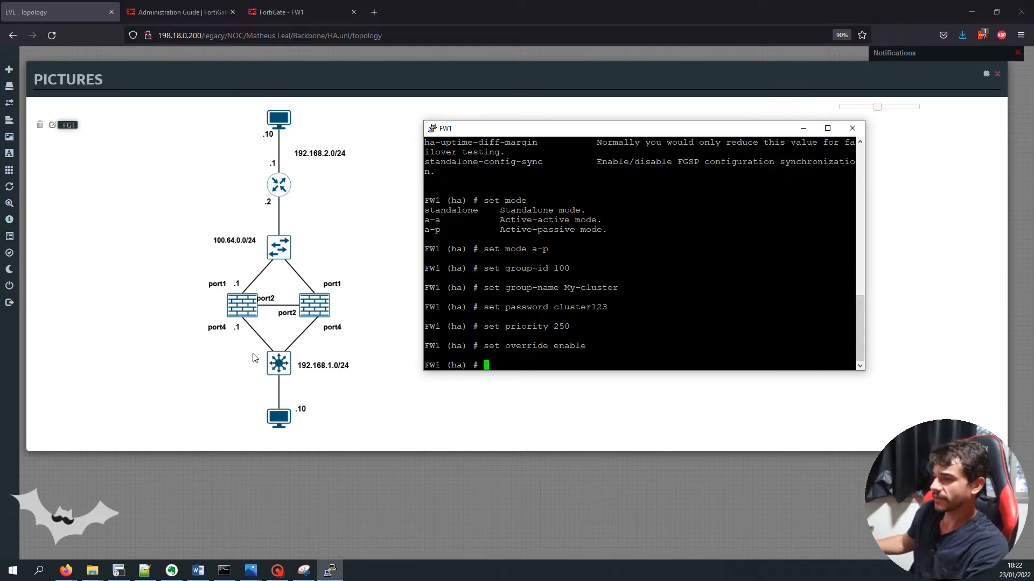
key(alt+Tab)
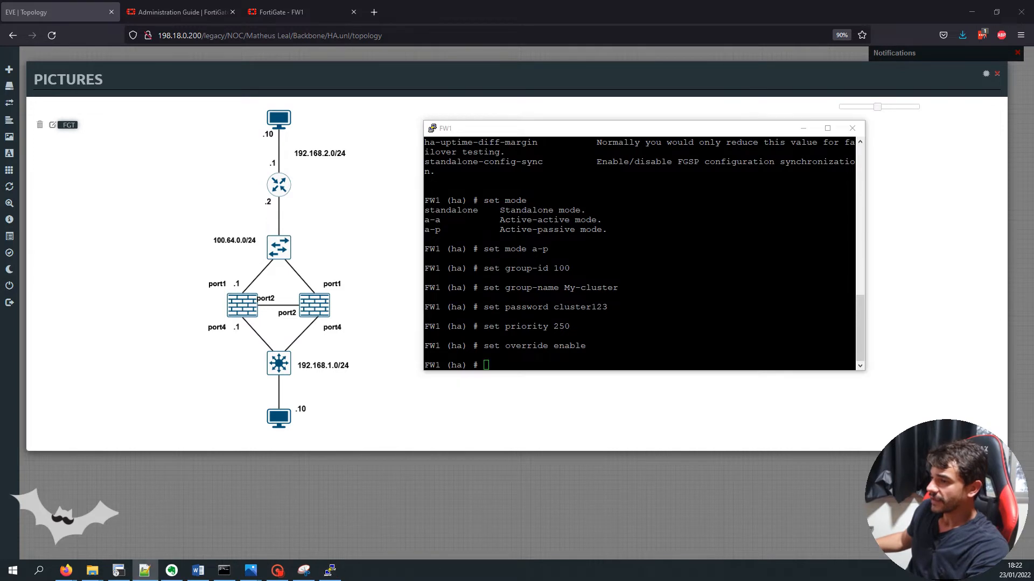
click(808, 300)
right_click(815, 300)
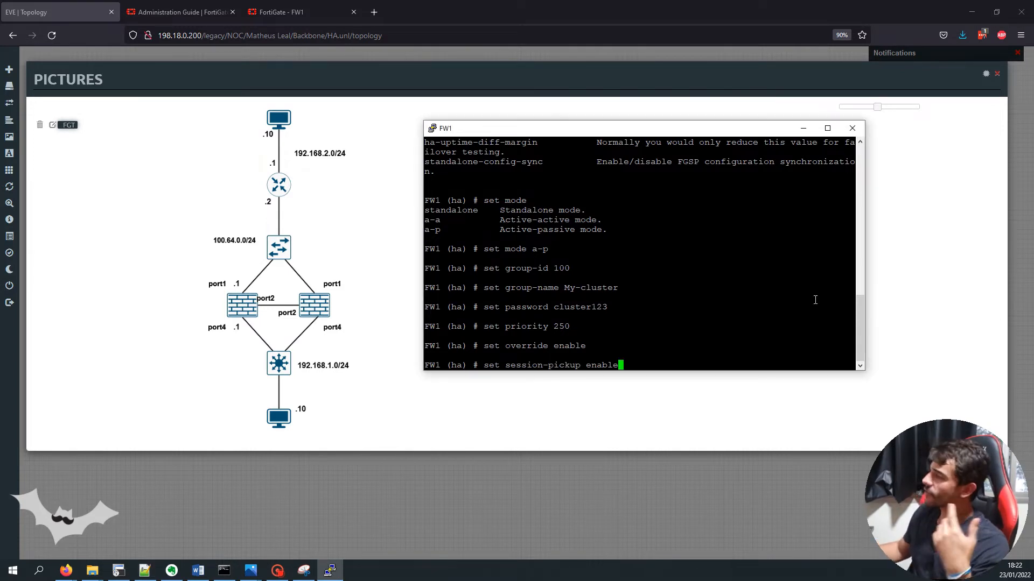
key(Return)
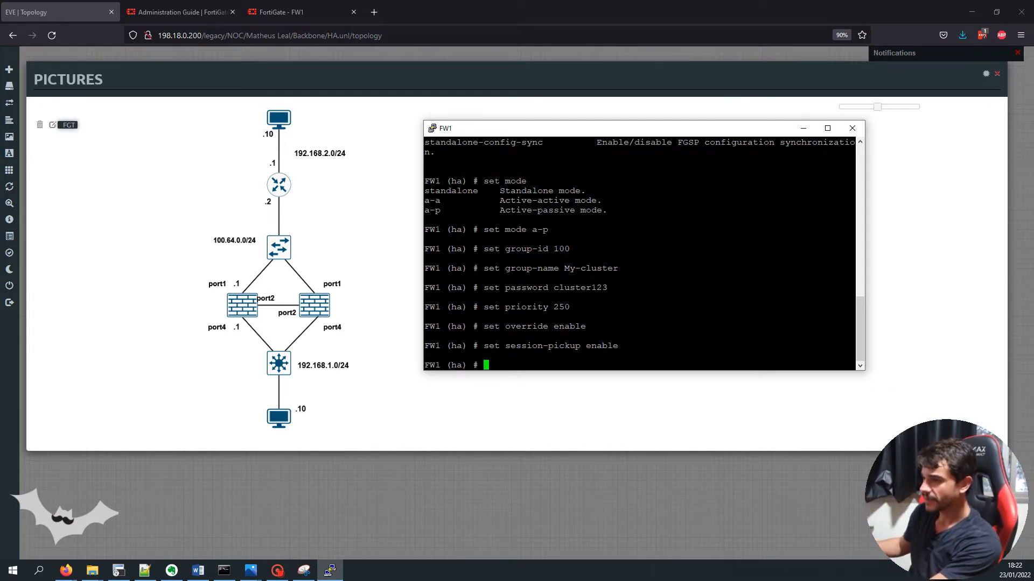
Set port2 as the HA heartbeat interface with priority 0 (set hbdev port2 0)
right_click(543, 362)
double_click(523, 366)
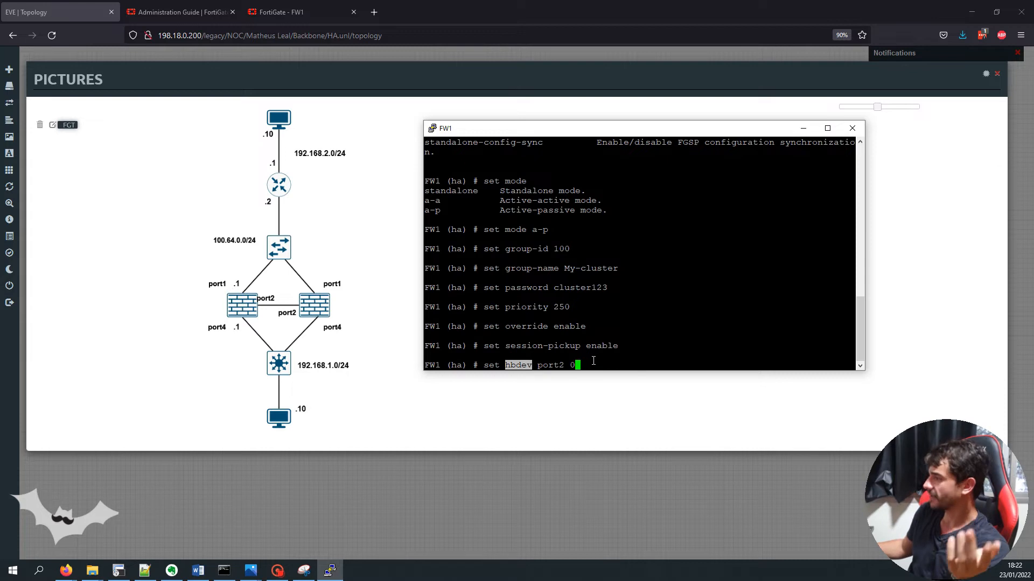
double_click(553, 365)
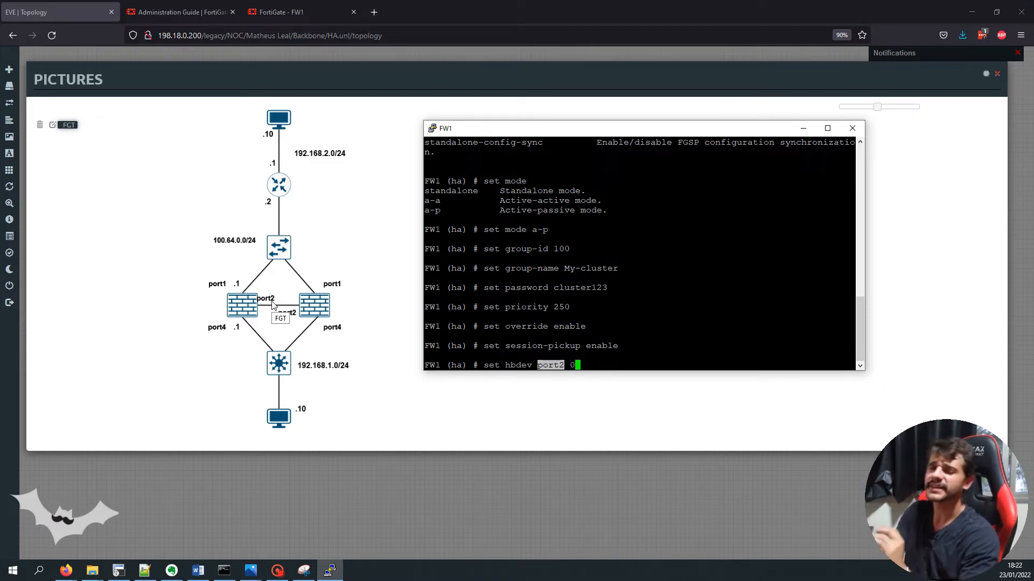
click(612, 323)
key(BackSpace)
text(?)
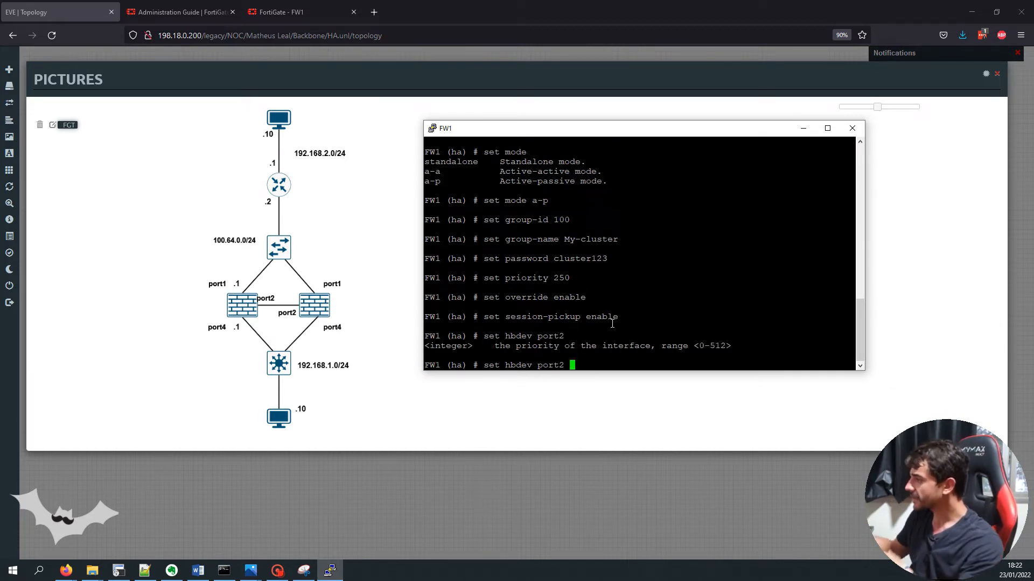
text(0)
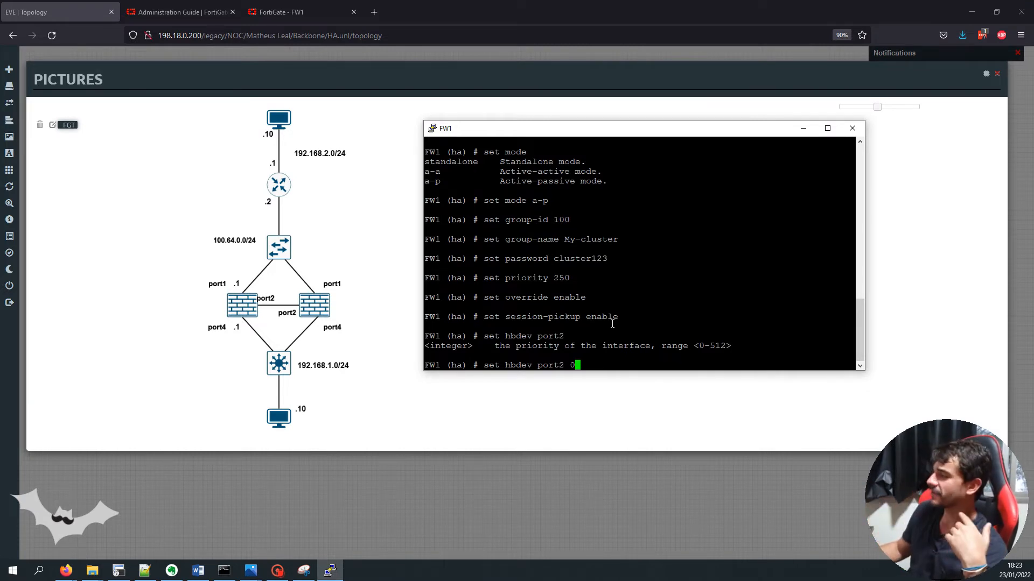
key(Return)
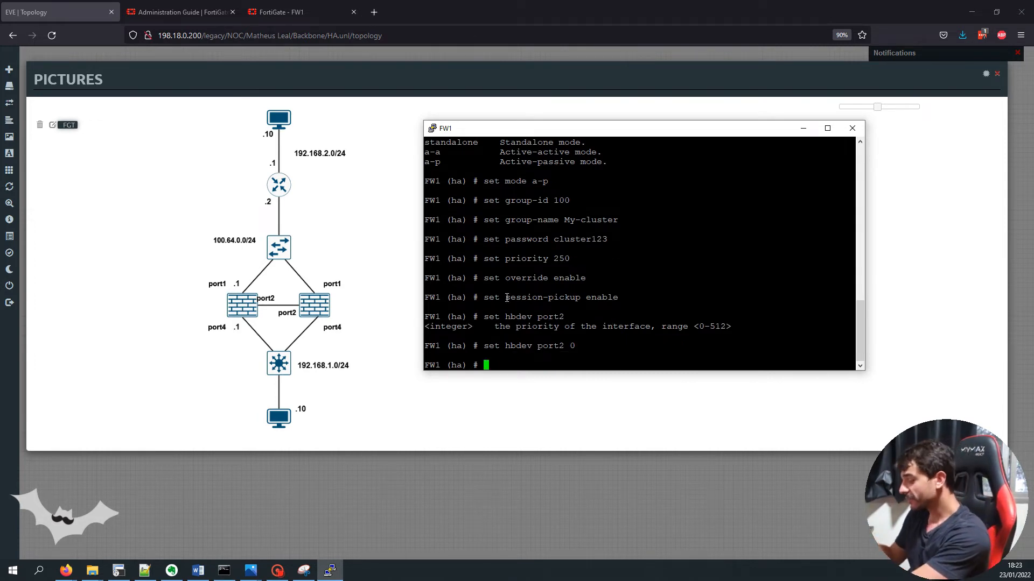
Save the HA settings with 'end' and re-enter 'config system ha'
text(end)
key(Return)
text(config system )
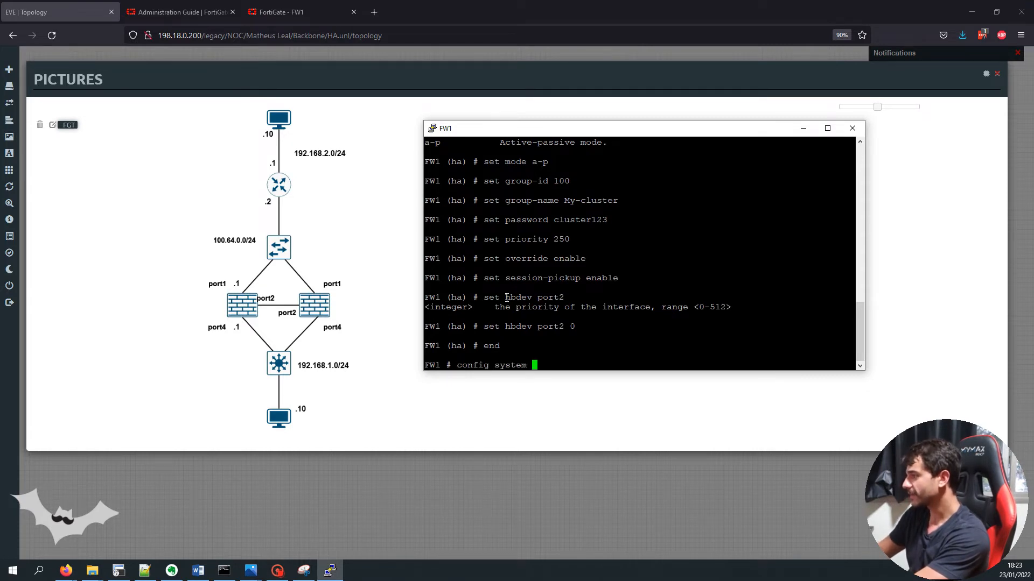
text(ha)
key(Return)
Show FW1's HA config, reviewing group-id, a-p mode, password, session-pickup and override, then return to the web GUI
text(show)
key(Return)
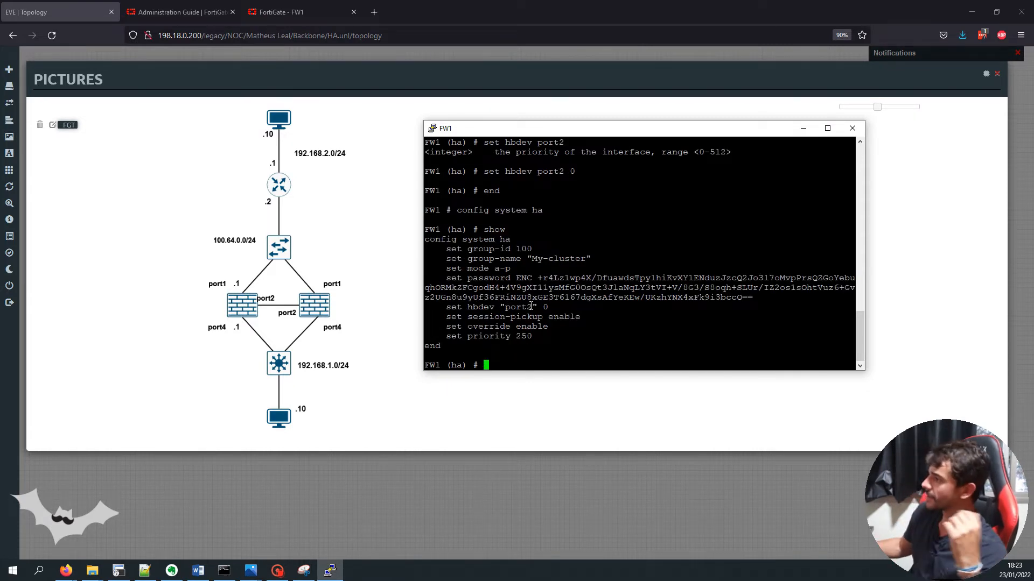
drag(467, 249, 548, 260)
drag(472, 271, 650, 298)
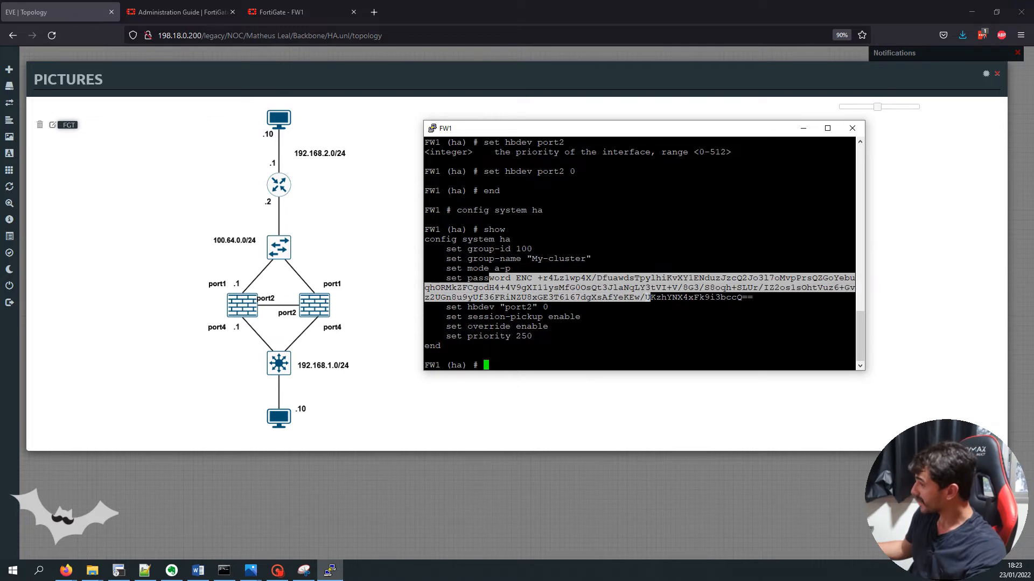
click(522, 303)
drag(468, 317, 563, 323)
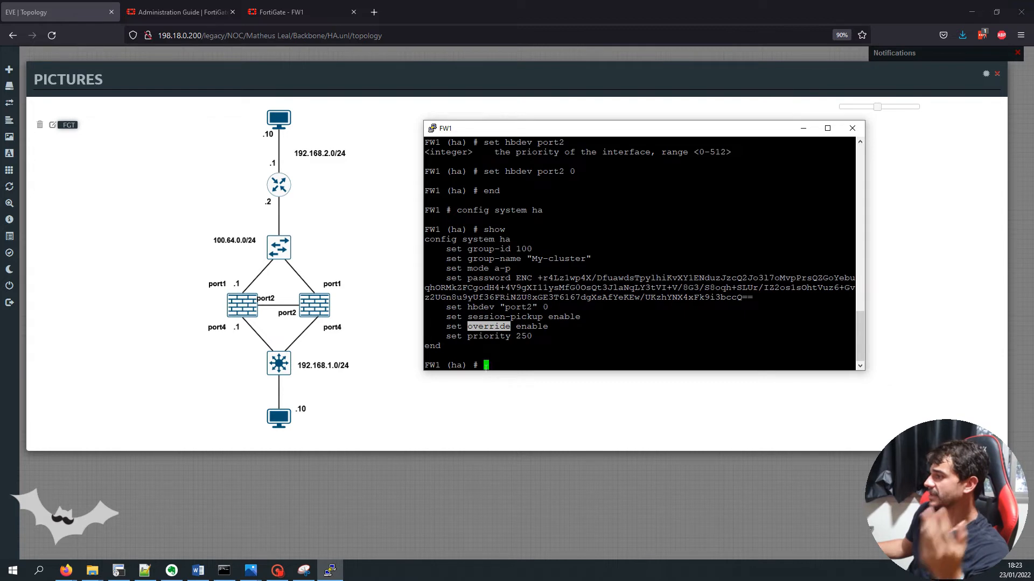
click(491, 337)
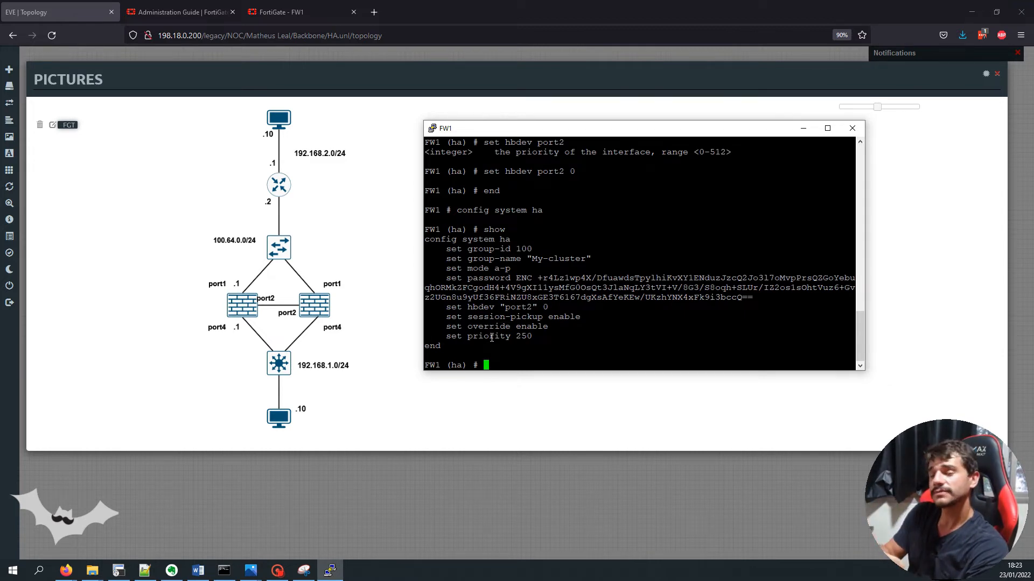
click(280, 11)
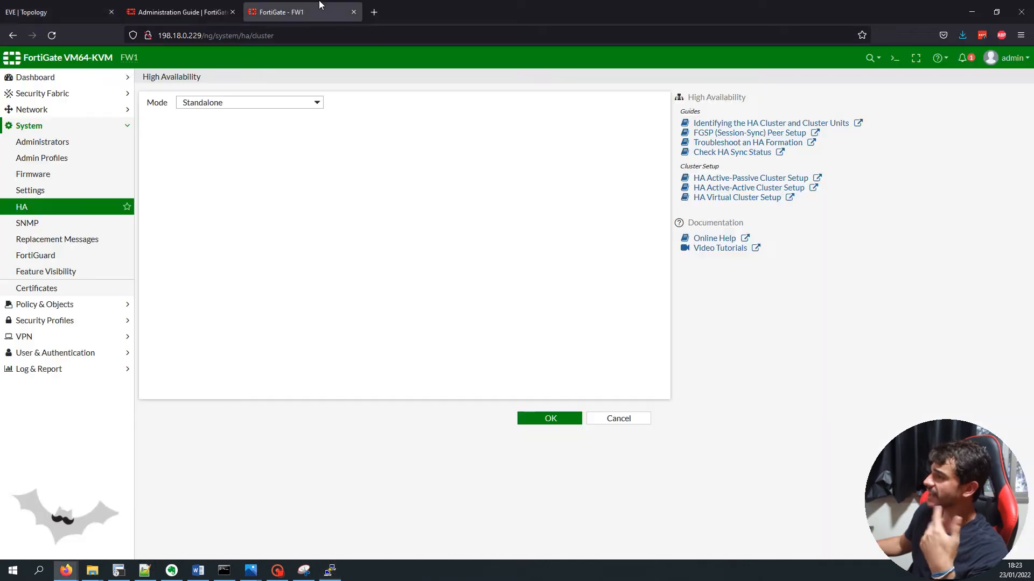
Reload System > HA to confirm FW1 is the synchronized Primary with priority 250
click(81, 210)
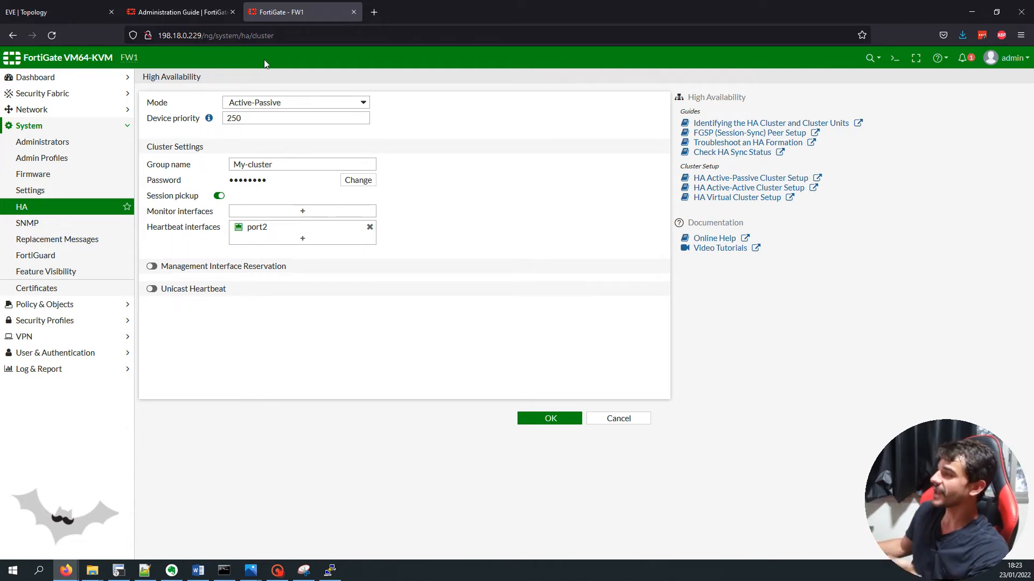
click(545, 419)
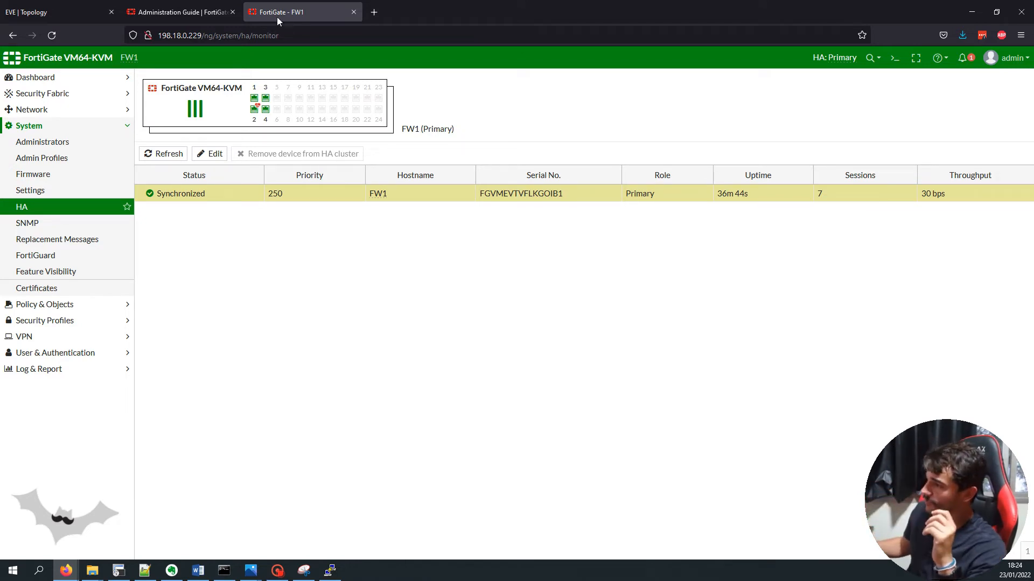
mouse_move(266, 108)
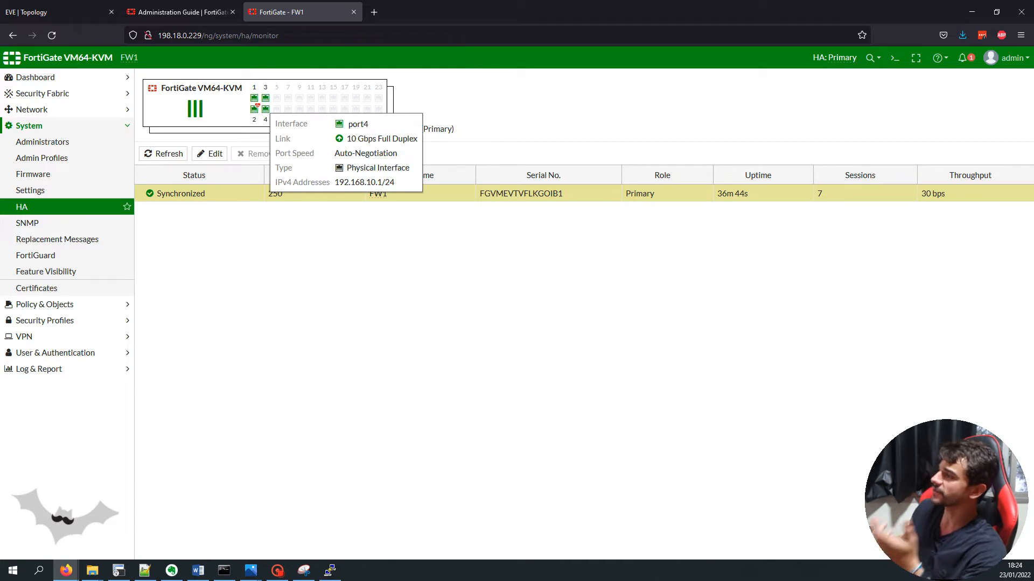
click(33, 12)
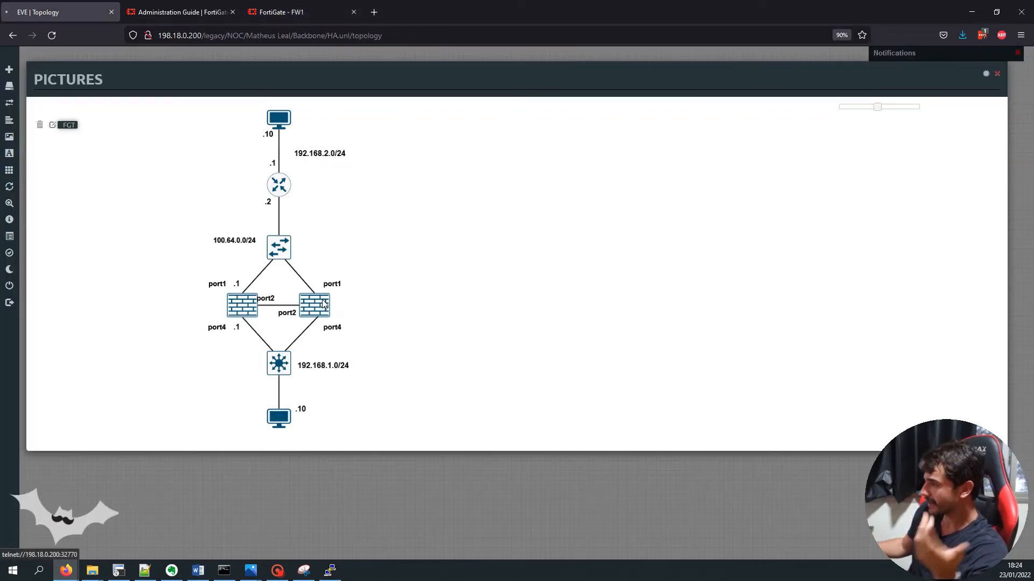
Open FW2's telnet console, then move and widen its window
click(315, 305)
click(525, 117)
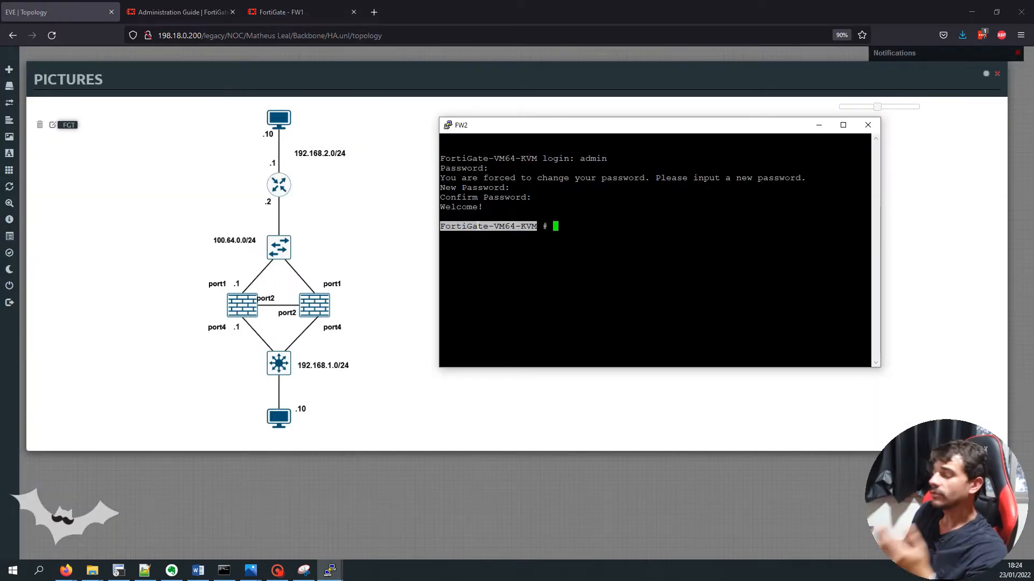
click(622, 203)
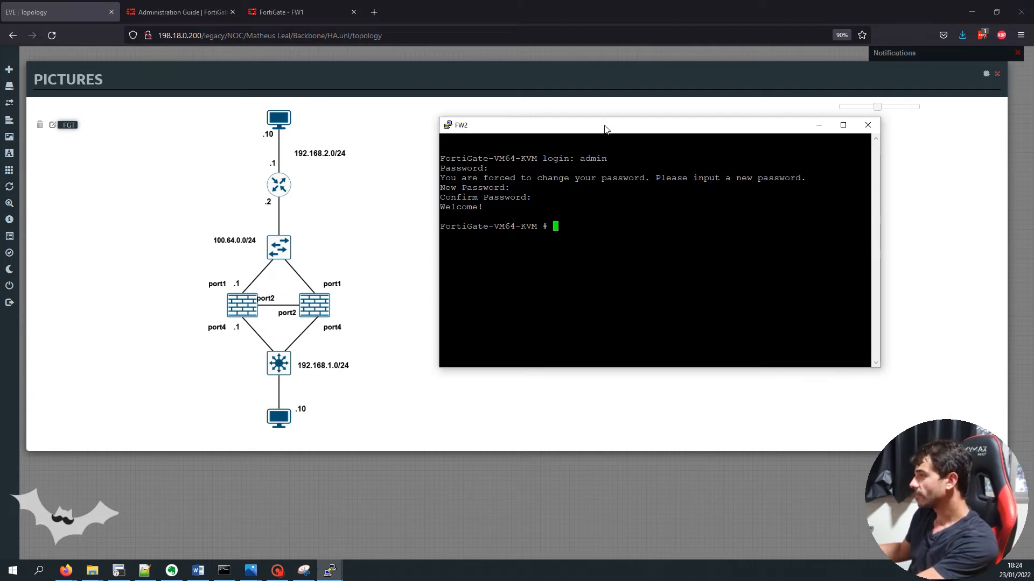
drag(606, 128, 542, 93)
drag(815, 182, 987, 182)
Set FW2's hostname to FW2 under config system global
text(c)
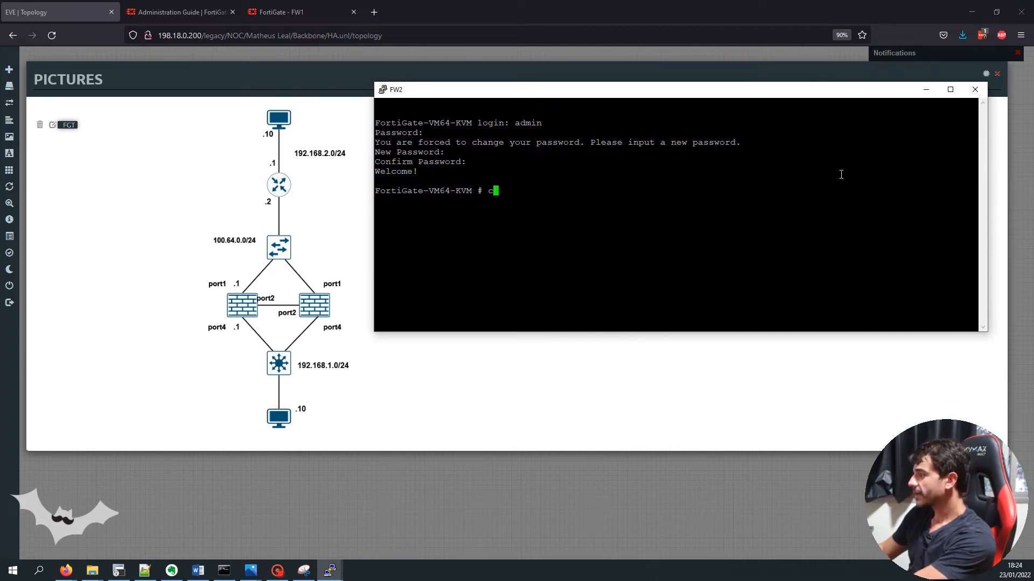
text(onfig system global)
key(Return)
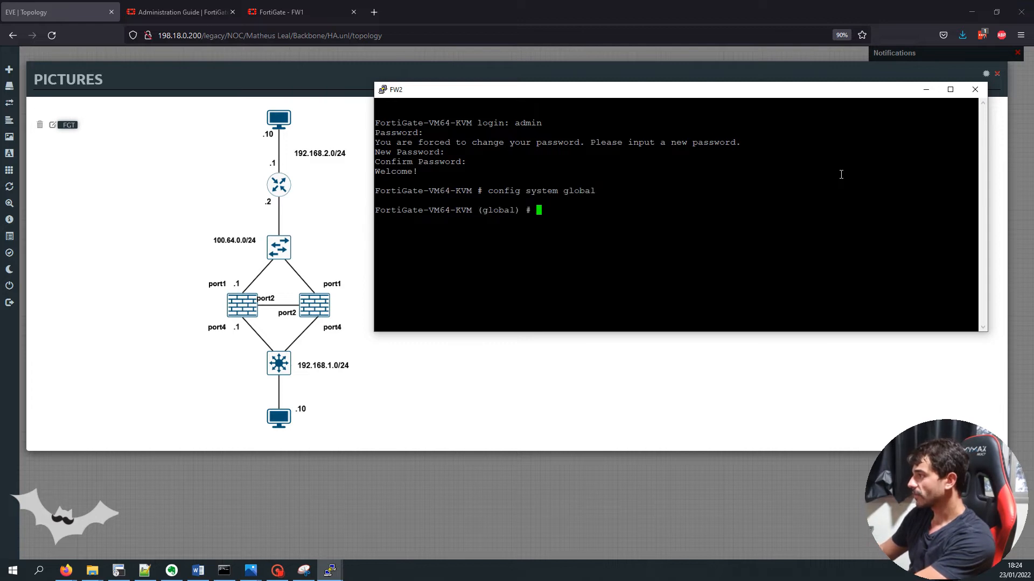
text(set hostname FW2)
key(Return)
text(end)
key(Return)
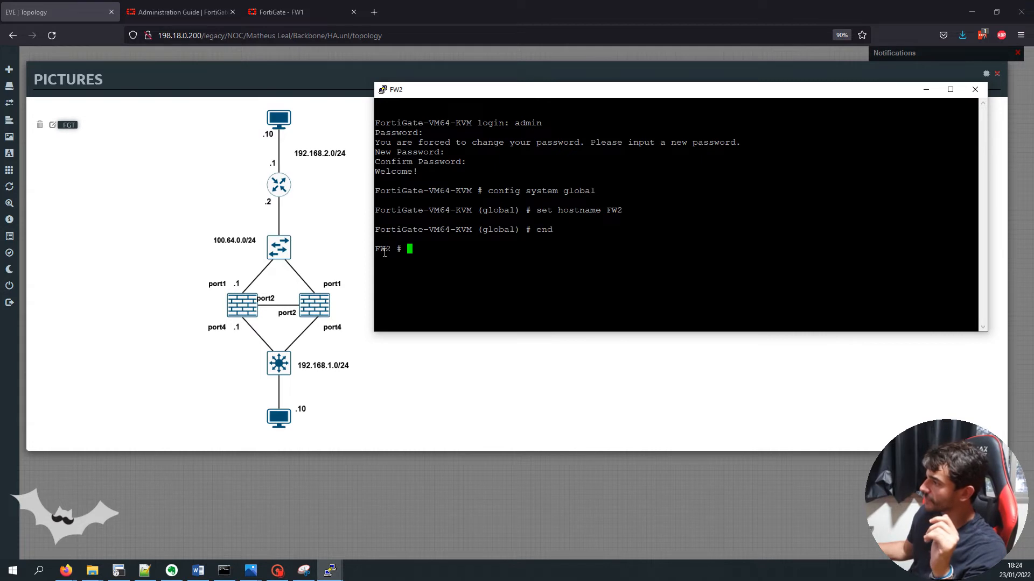
triple_click(428, 253)
click(433, 252)
key(Return)
key(Return)
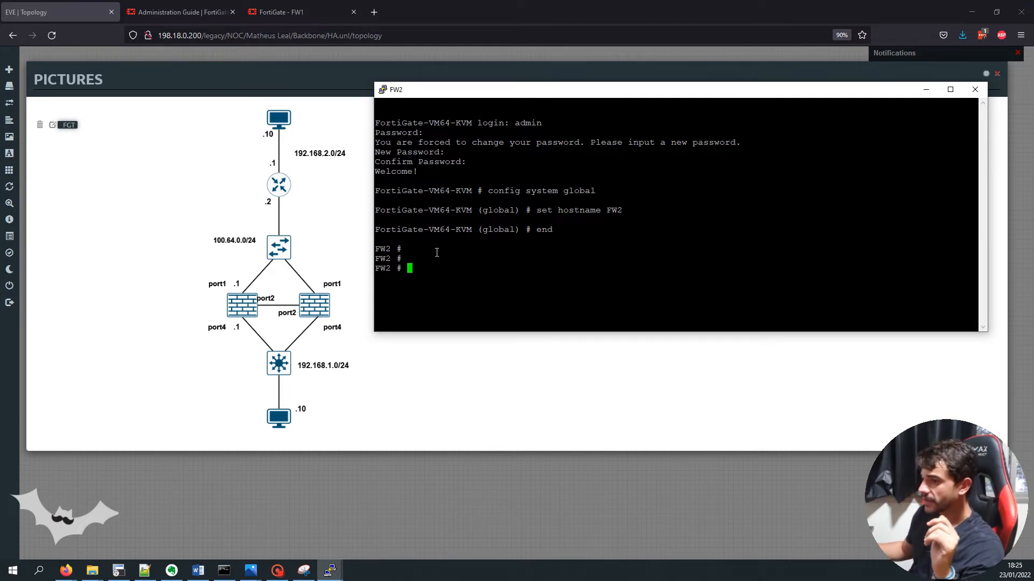
Paste 'execute factoryreset' into FW2's console and clear it without running it
key(alt+Tab)
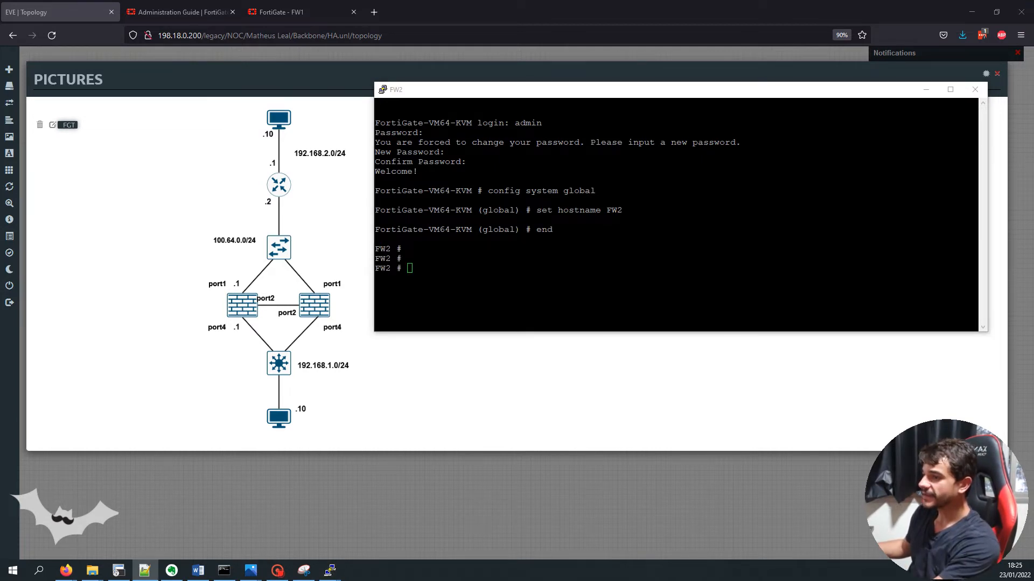
click(527, 255)
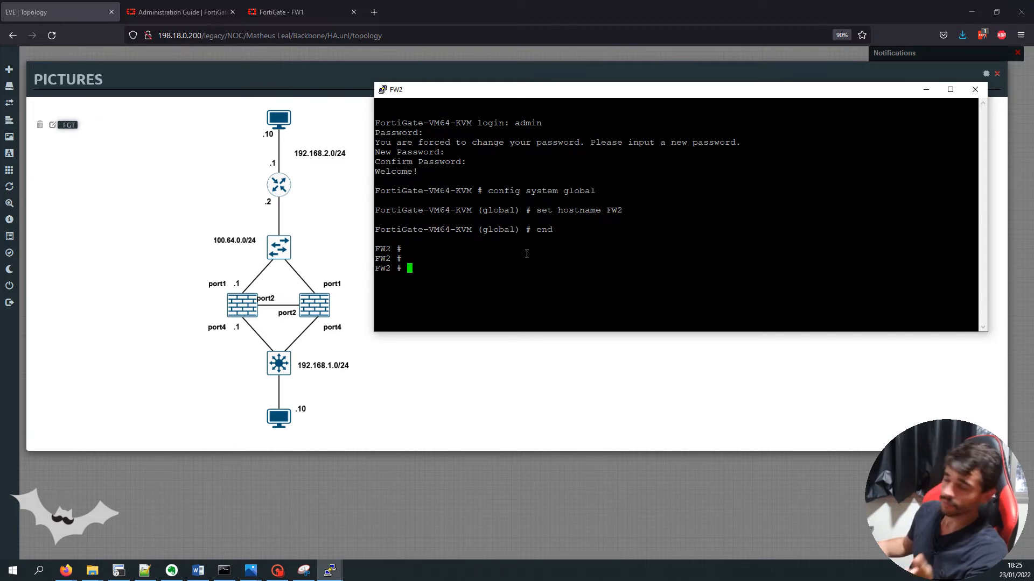
right_click(527, 254)
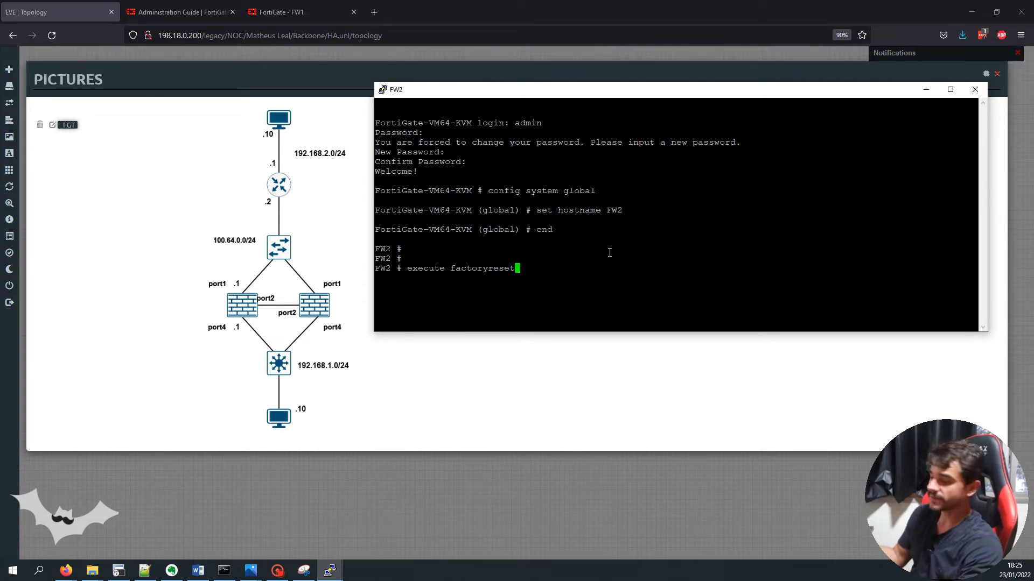
key(ctrl+u)
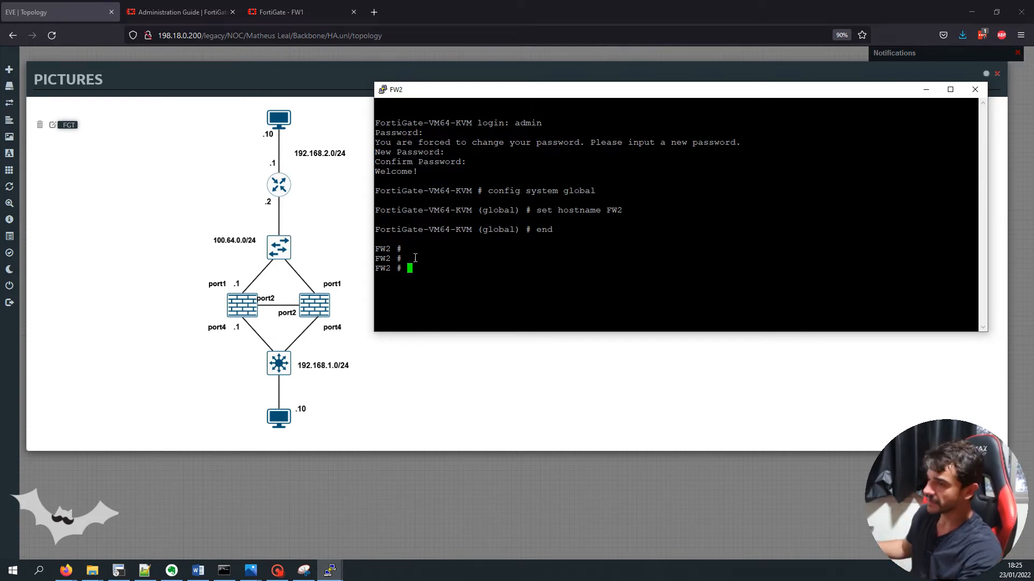
key(alt+Tab)
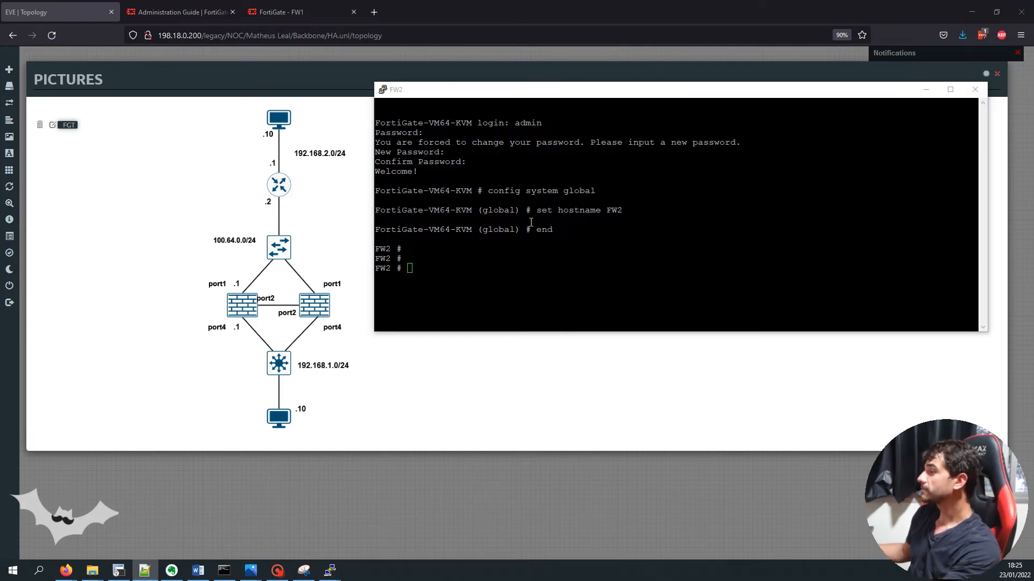
key(alt+Tab)
Enter config system ha on FW2 and set the mode to a-p (active-passive)
text(config system ha)
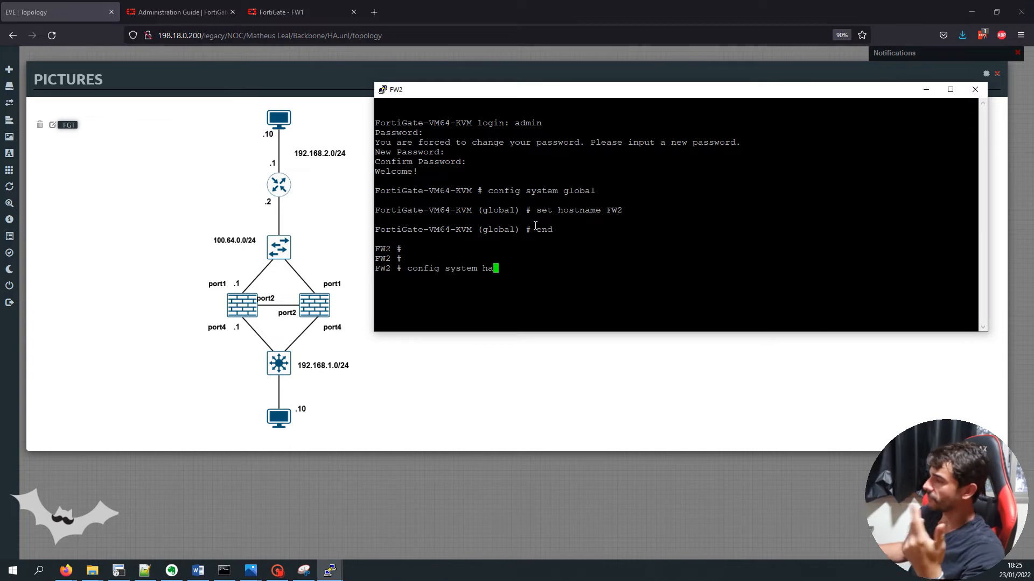
key(Return)
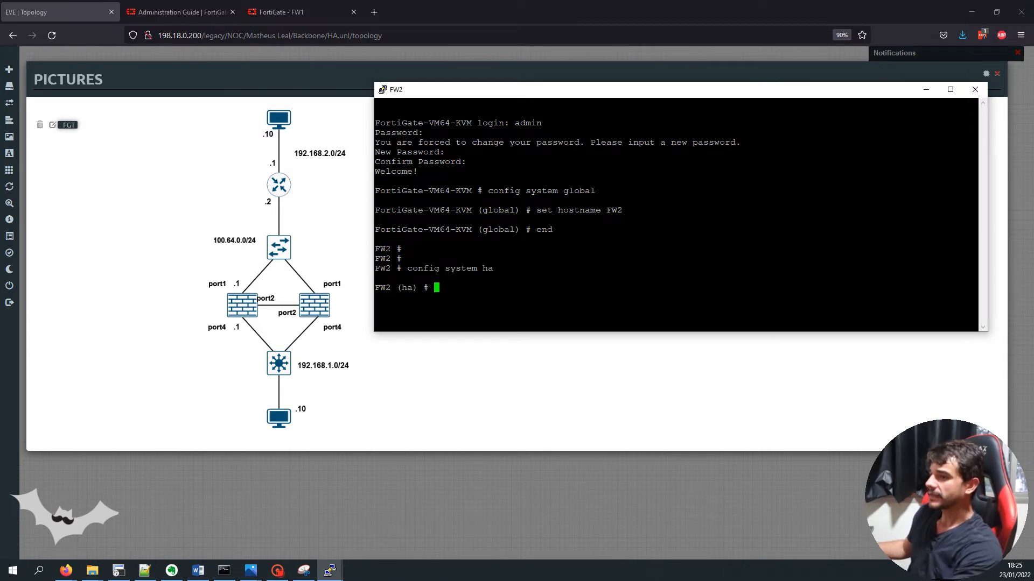
key(alt+Tab)
key(alt+Tab)
text(set mode a-p)
key(Return)
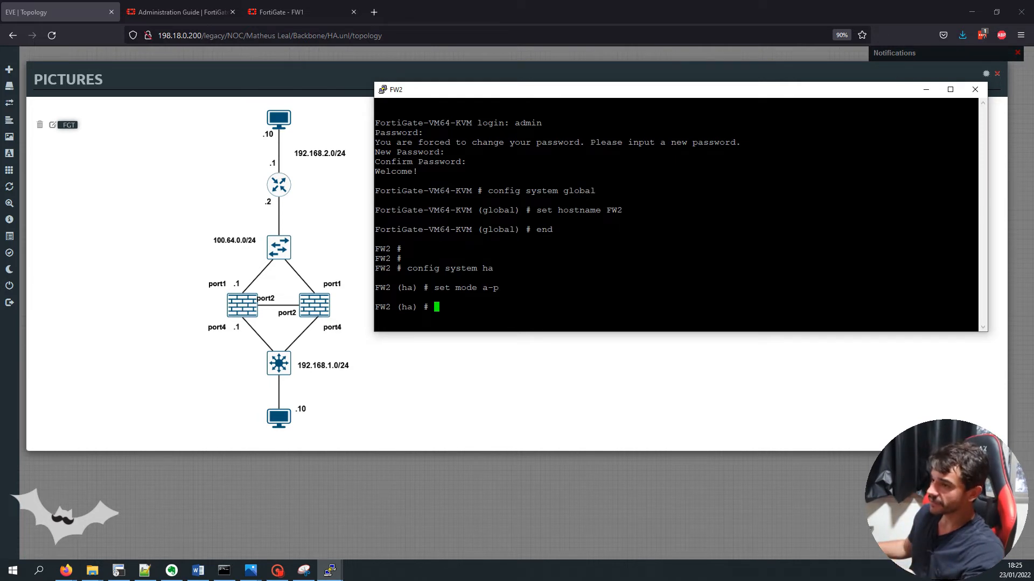
key(alt+Tab)
Set HA group-id 100, group-name My-cluster and the cluster password on FW2
right_click(752, 284)
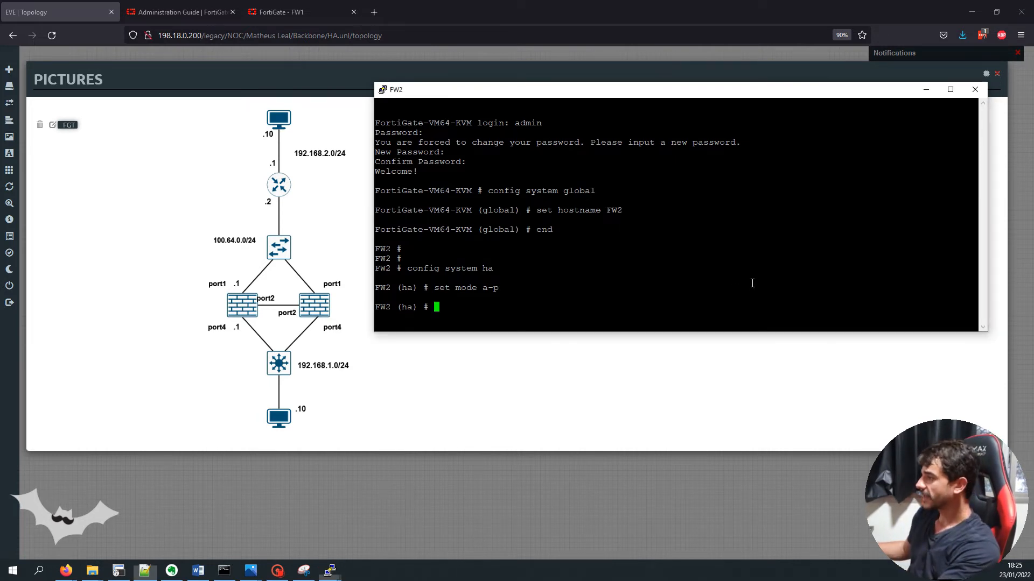
key(Return)
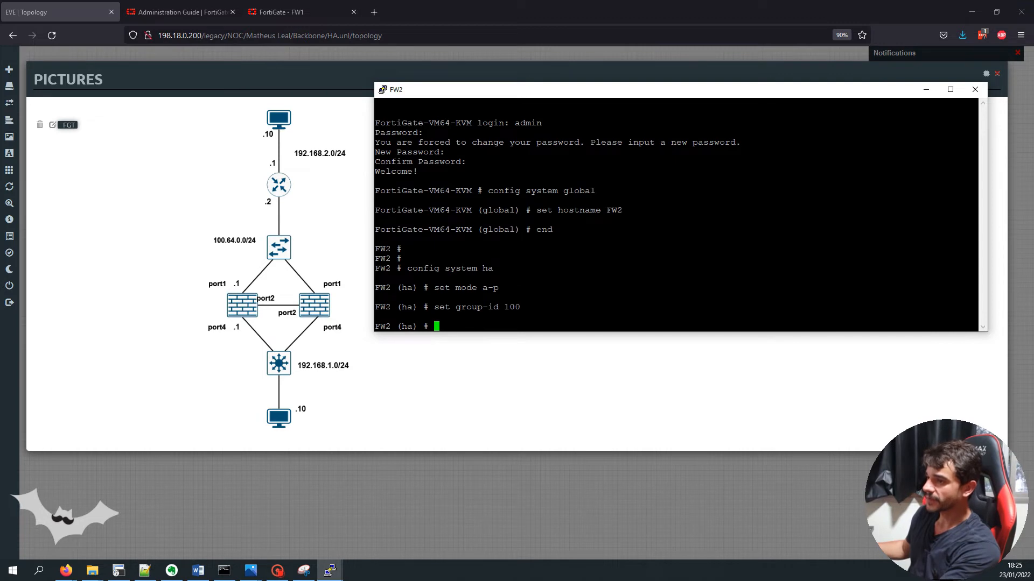
key(alt+Tab)
key(alt+Tab)
right_click(400, 310)
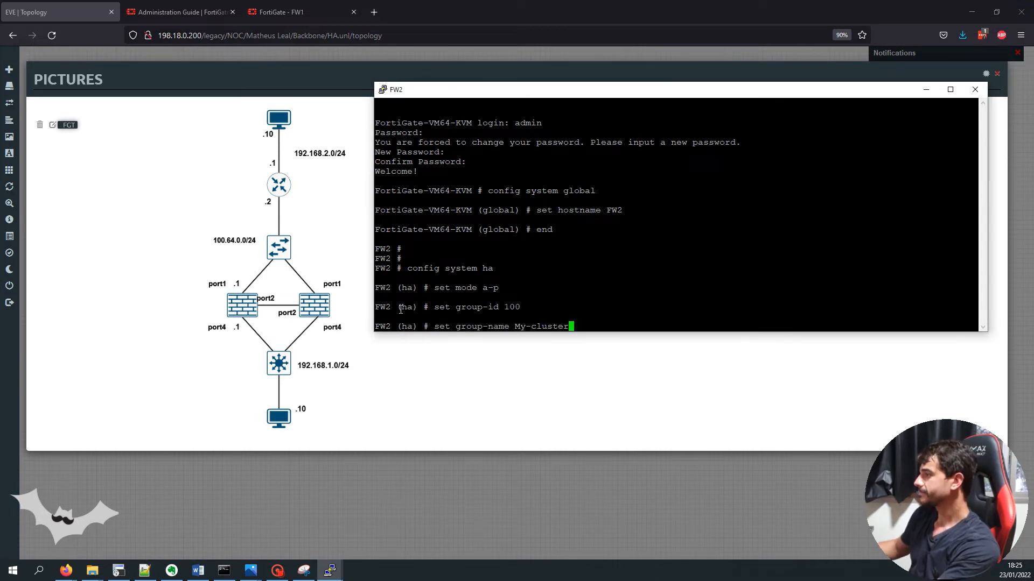
key(Return)
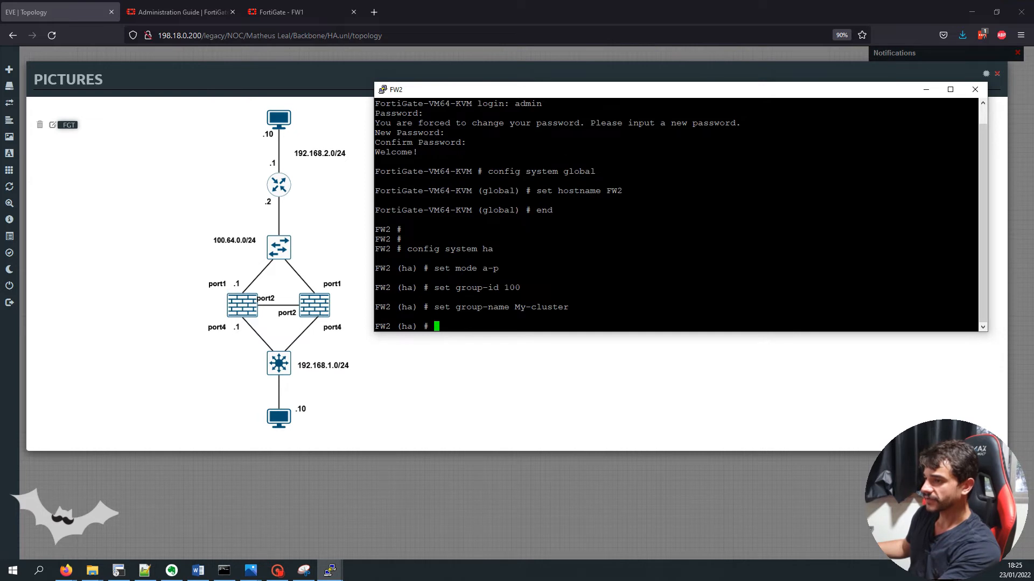
key(alt+Tab)
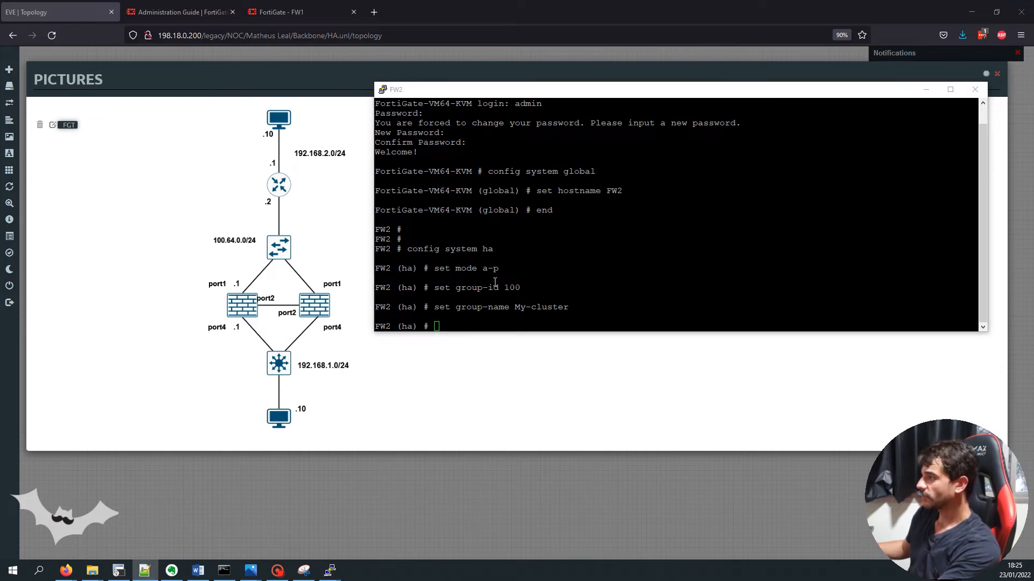
key(alt+Tab)
right_click(495, 282)
key(Return)
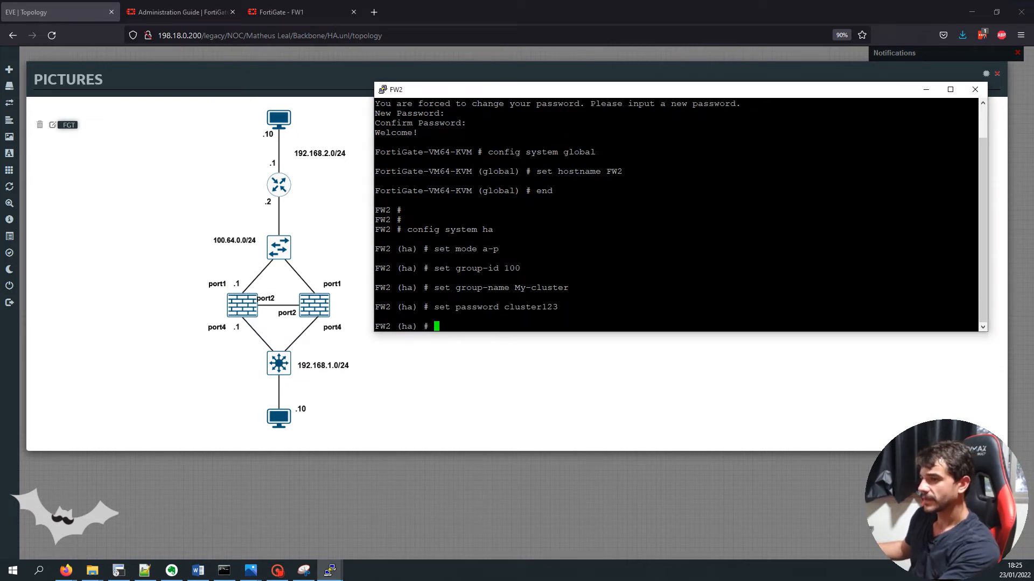
Paste the set priority 150 command on FW2 and check FW1's HA status page
key(alt+Tab)
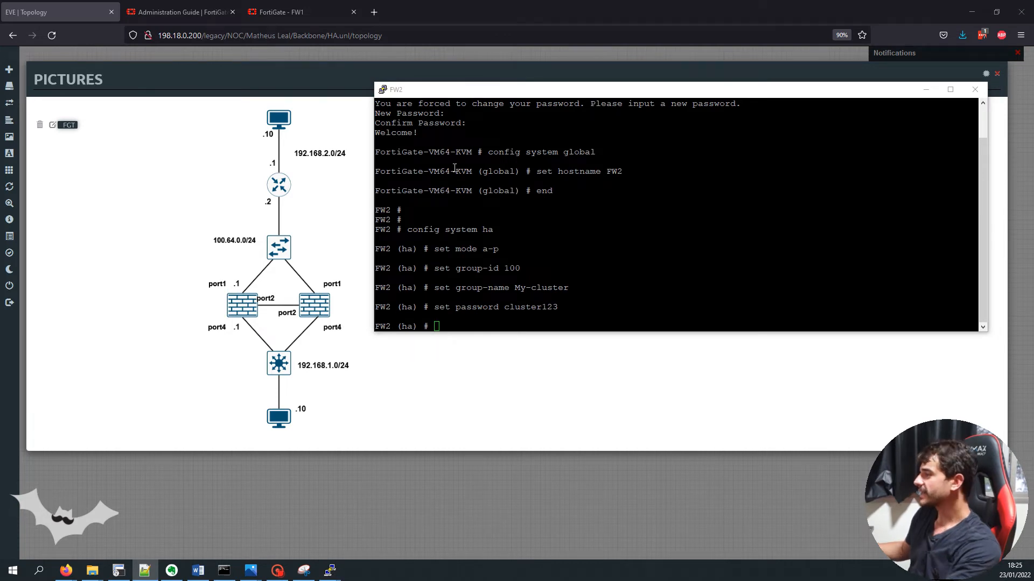
key(alt+Tab)
right_click(528, 174)
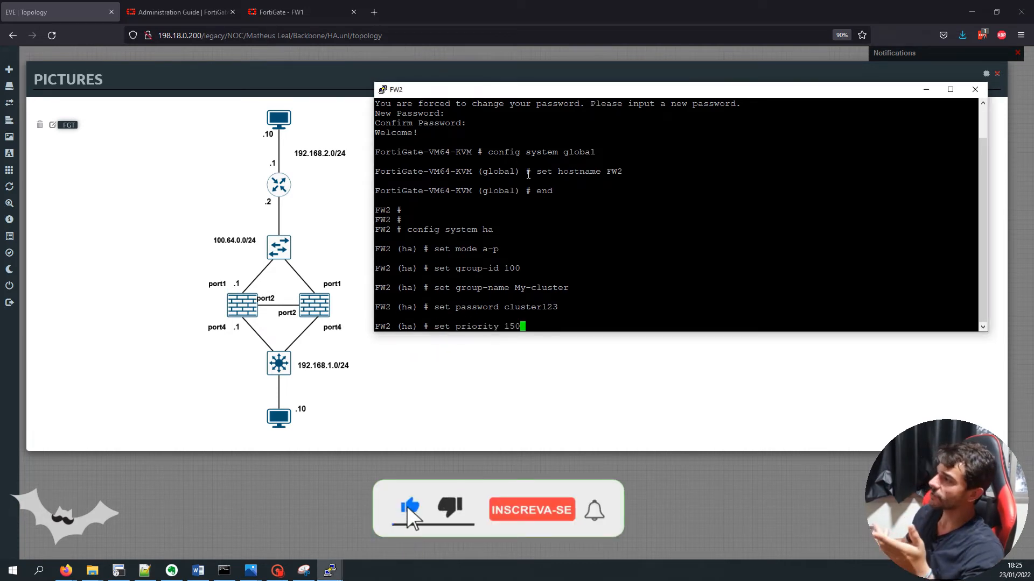
click(302, 12)
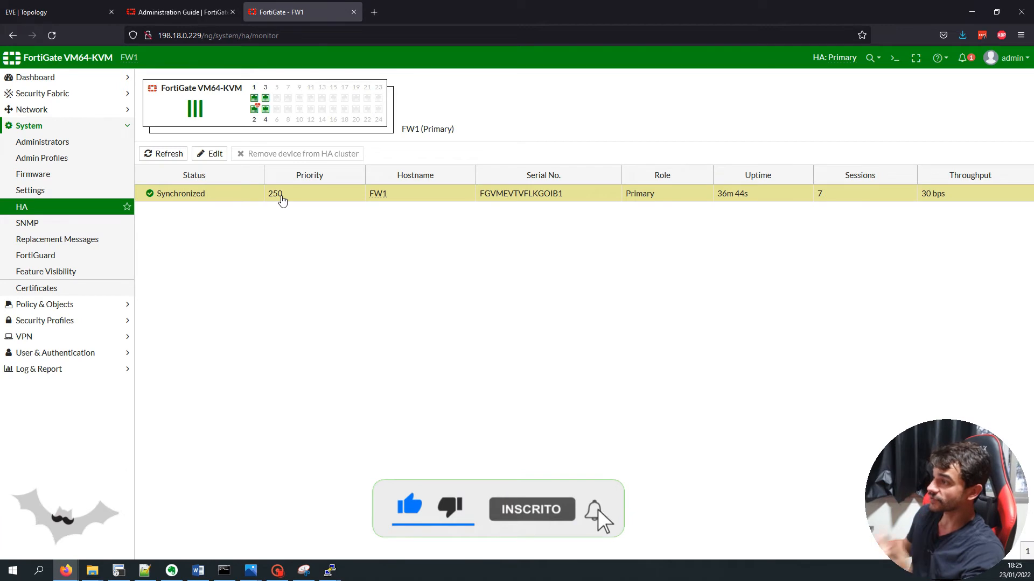
click(61, 12)
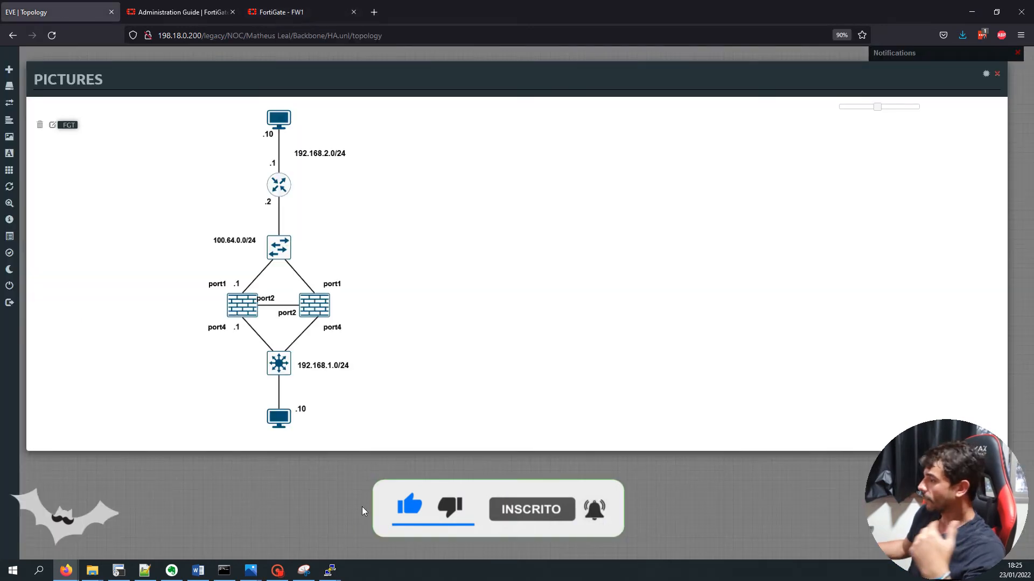
Apply HA priority 150 and enable override on FW2, fixing a stray trailing comma
click(329, 570)
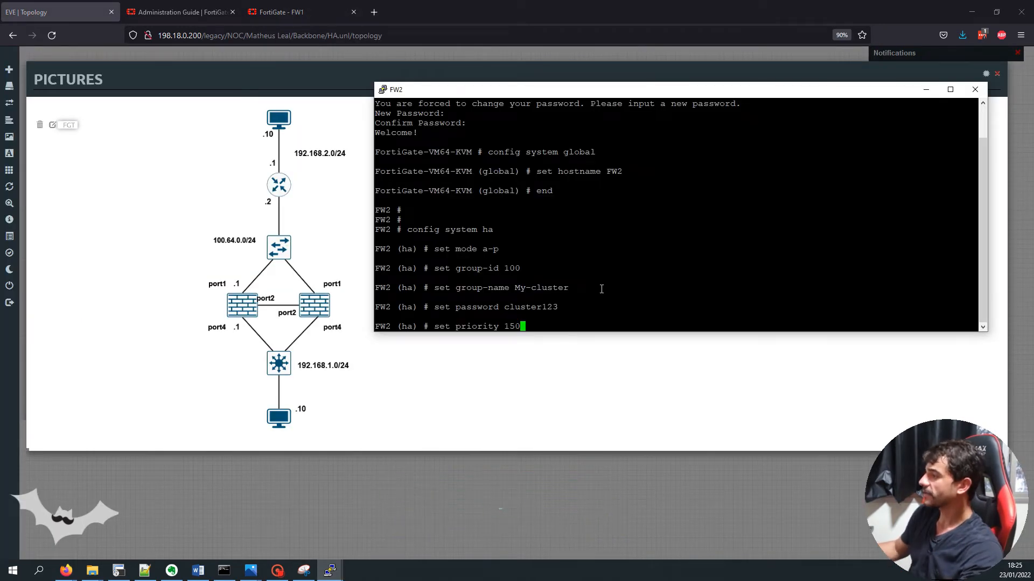
key(Return)
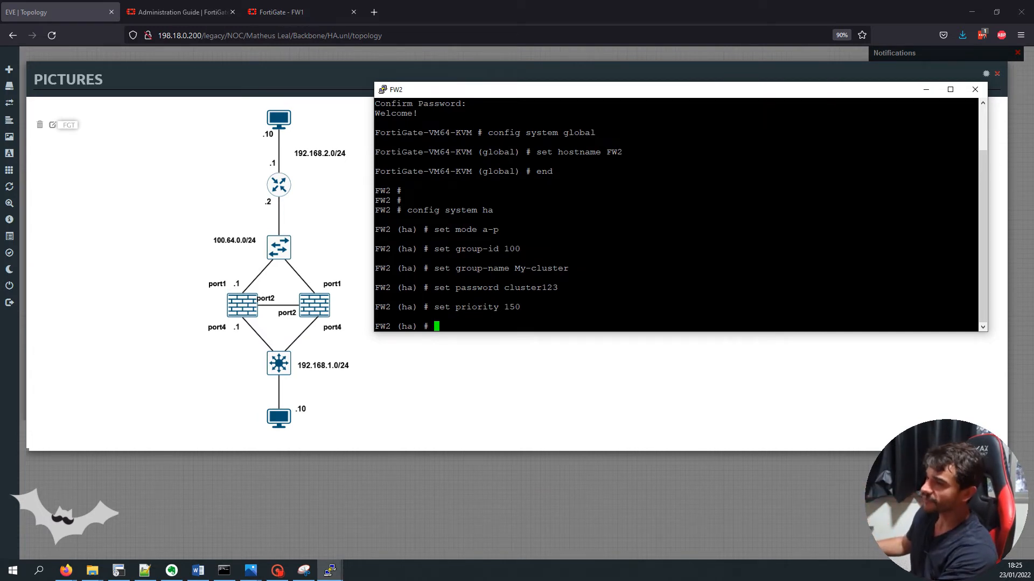
key(alt+Tab)
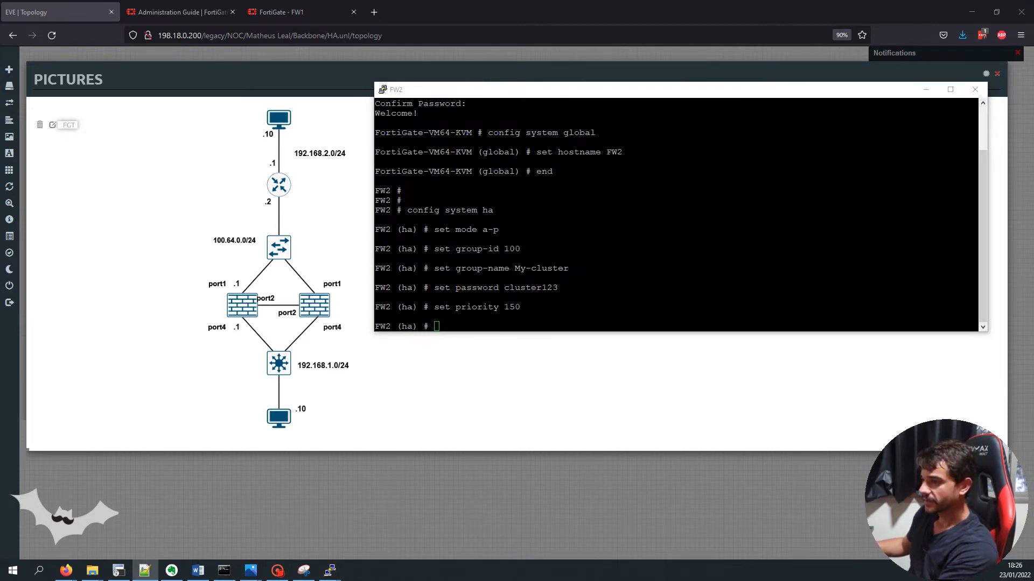
click(489, 298)
right_click(488, 298)
key(Return)
key(Up)
key(BackSpace)
key(Return)
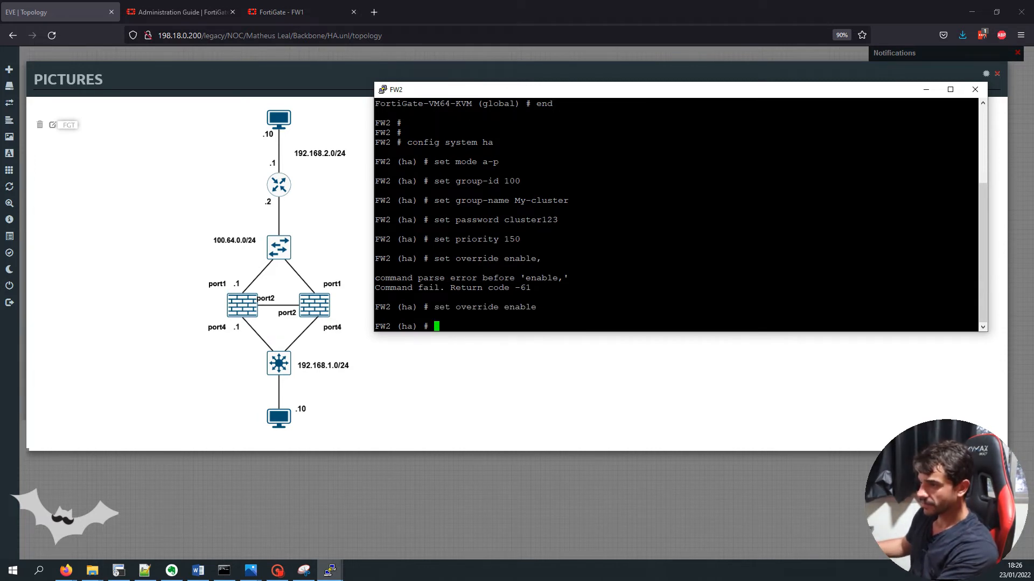
Enable session-pickup, set hbdev port2 0 as heartbeat, and save FW2's HA config
key(alt+Tab)
key(alt+Tab)
text(set session-pickup enable)
key(Return)
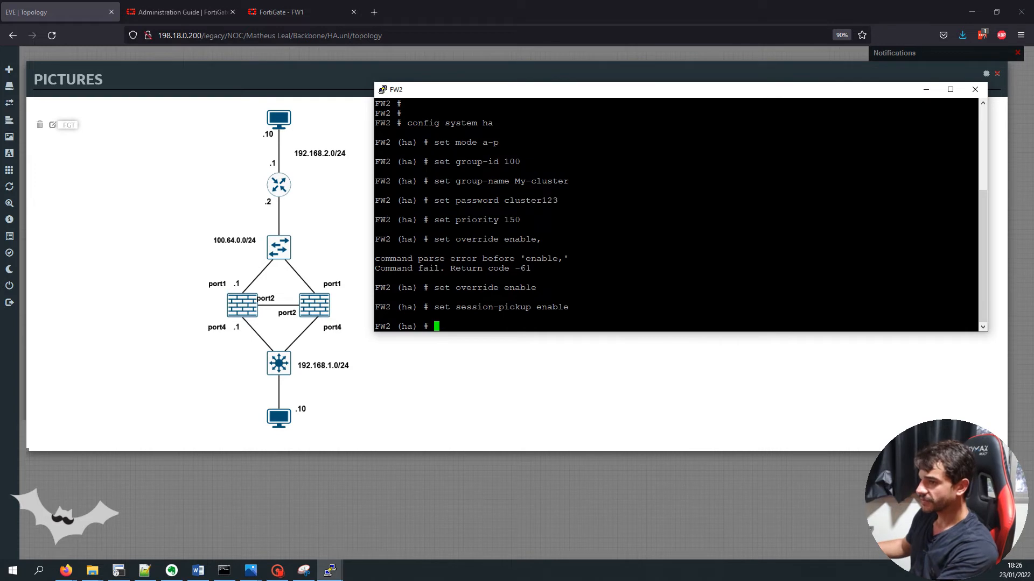
key(alt+Tab)
key(alt+Tab)
text(set hbdev port2 0)
key(Return)
text(end)
key(Return)
Re-enter config system ha on FW2 and show its HA configuration
key(Return)
key(Return)
text(config system g)
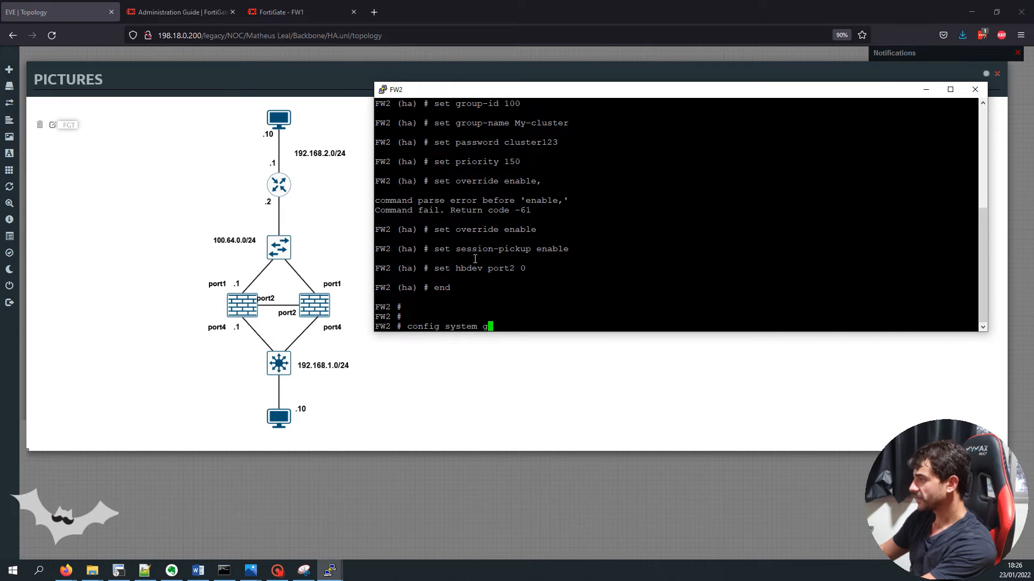
key(BackSpace)
text(ha)
key(Return)
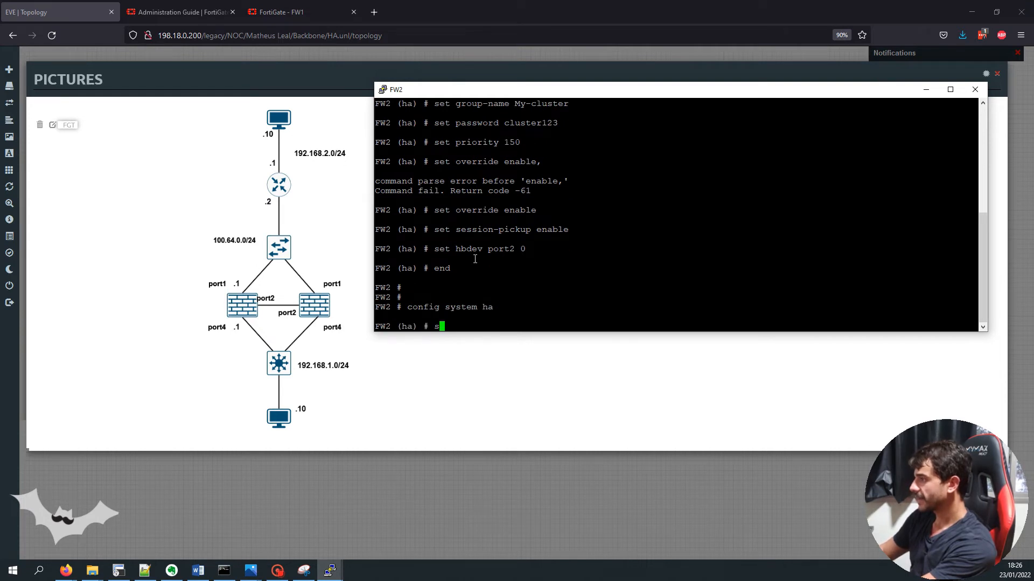
text(show)
key(Return)
drag(375, 210, 461, 287)
Tile the FW1 and FW2 consoles side by side and exit HA configuration on both
mouse_move(331, 570)
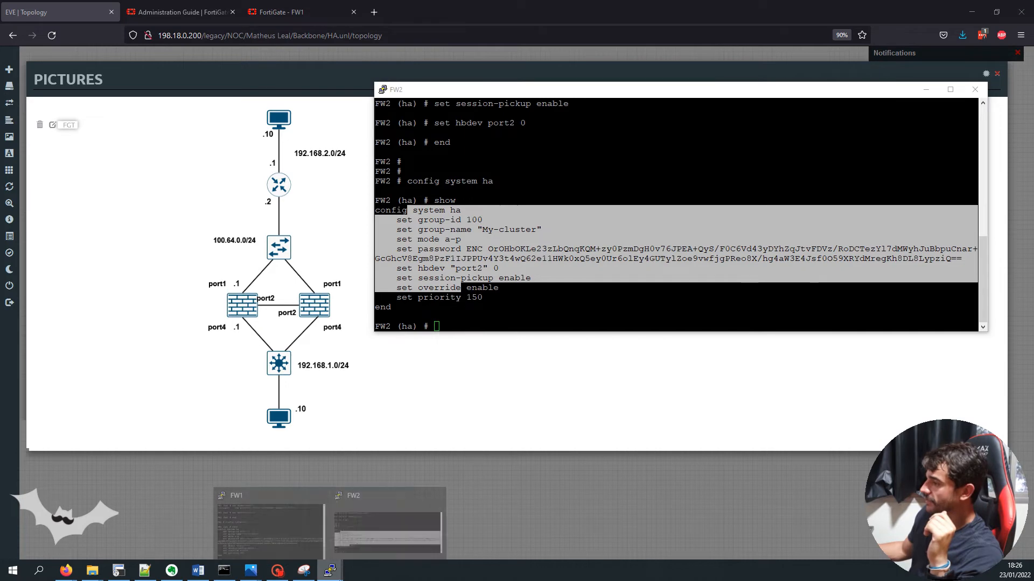
click(352, 516)
drag(493, 132, 99, 76)
click(564, 152)
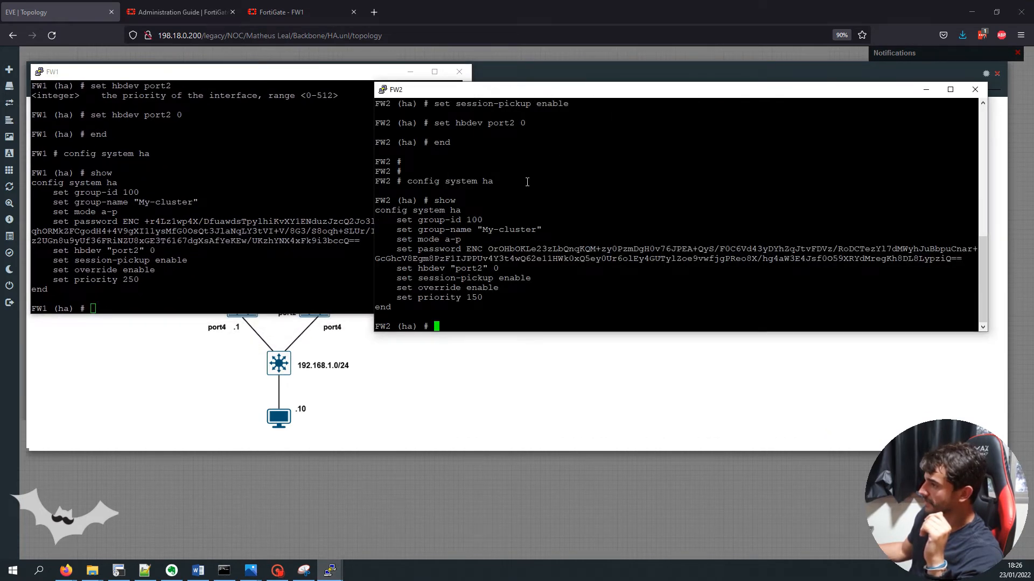
drag(481, 93, 473, 74)
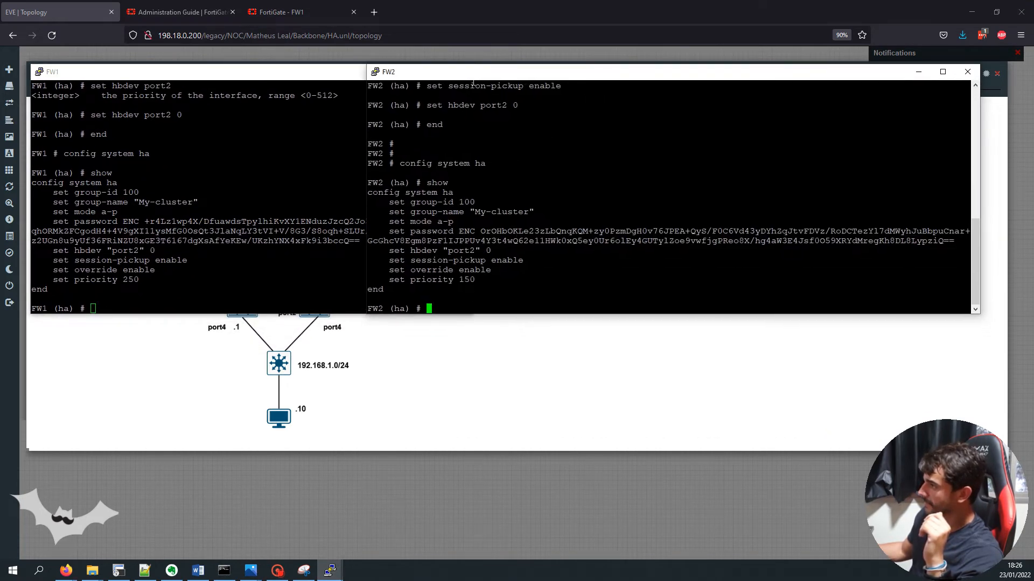
click(185, 214)
text(end)
key(Return)
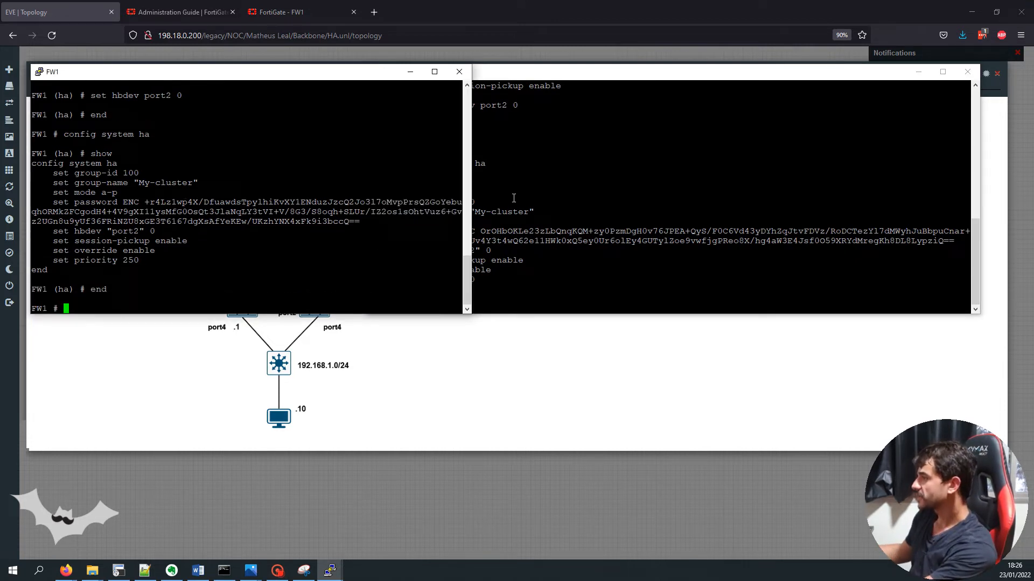
click(624, 198)
text(end)
key(Return)
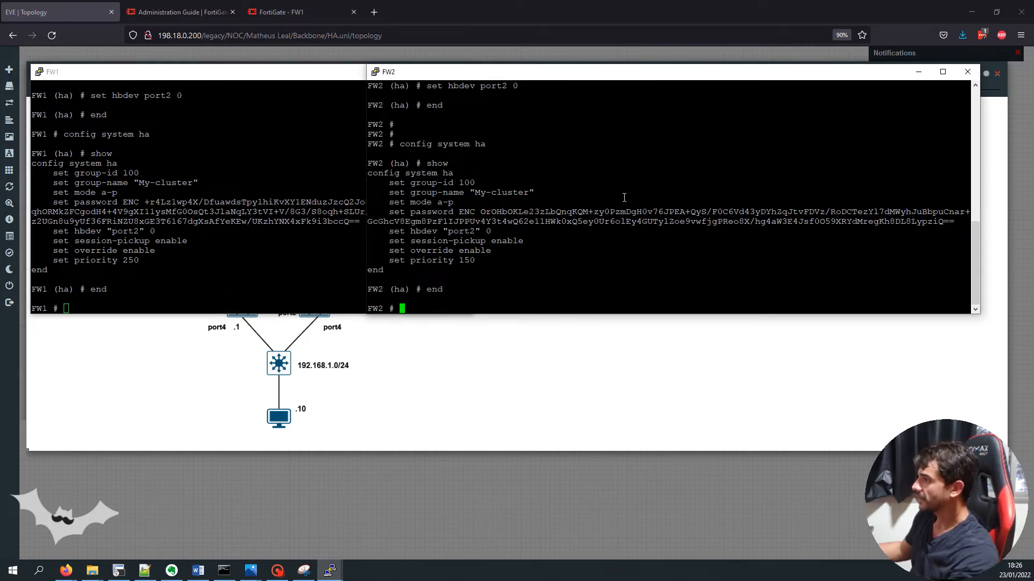
click(277, 11)
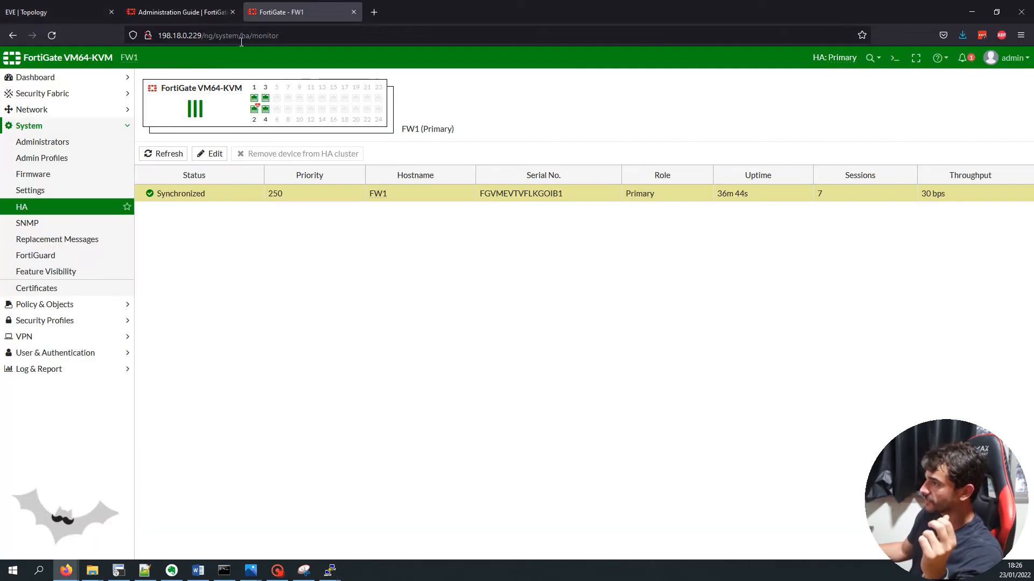
Refresh the HA monitor until FW2 shows Synchronized as Secondary with priority 150
click(48, 208)
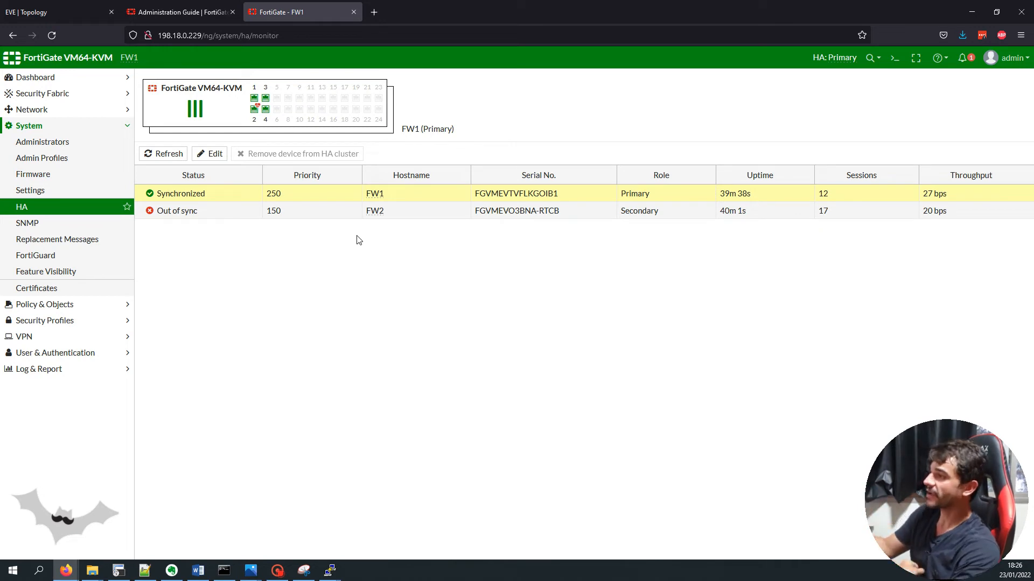
click(190, 212)
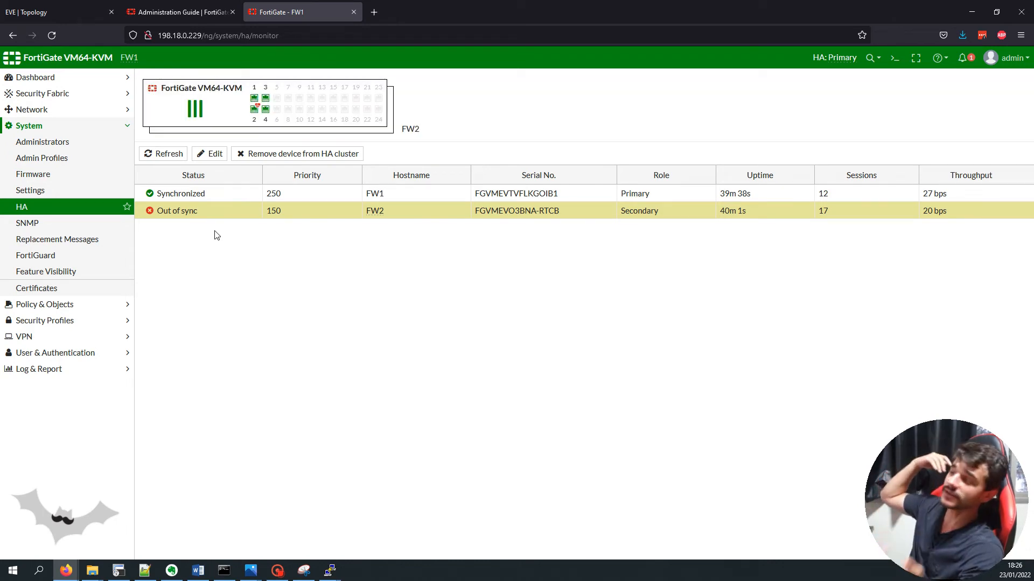
click(149, 154)
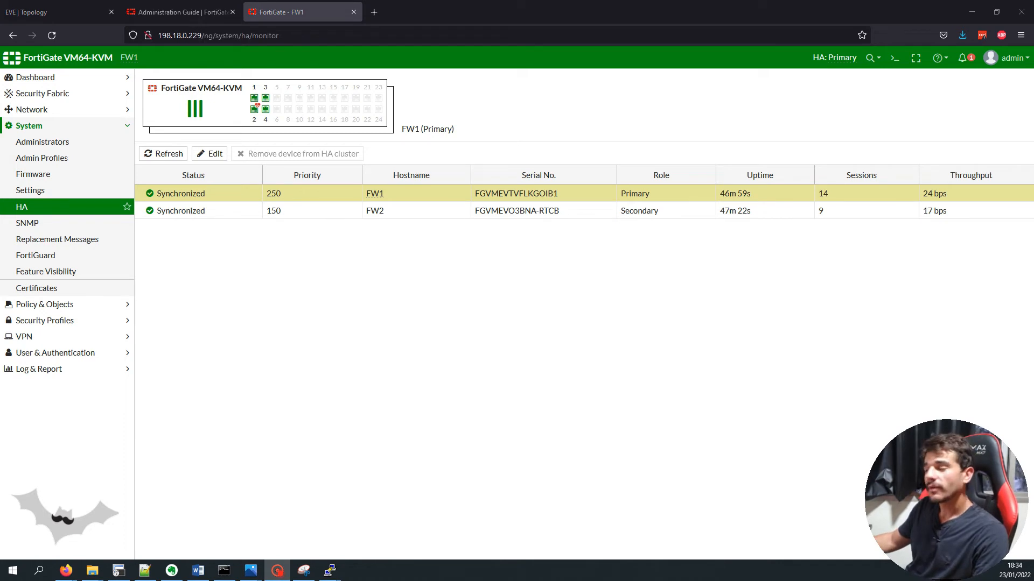
click(159, 156)
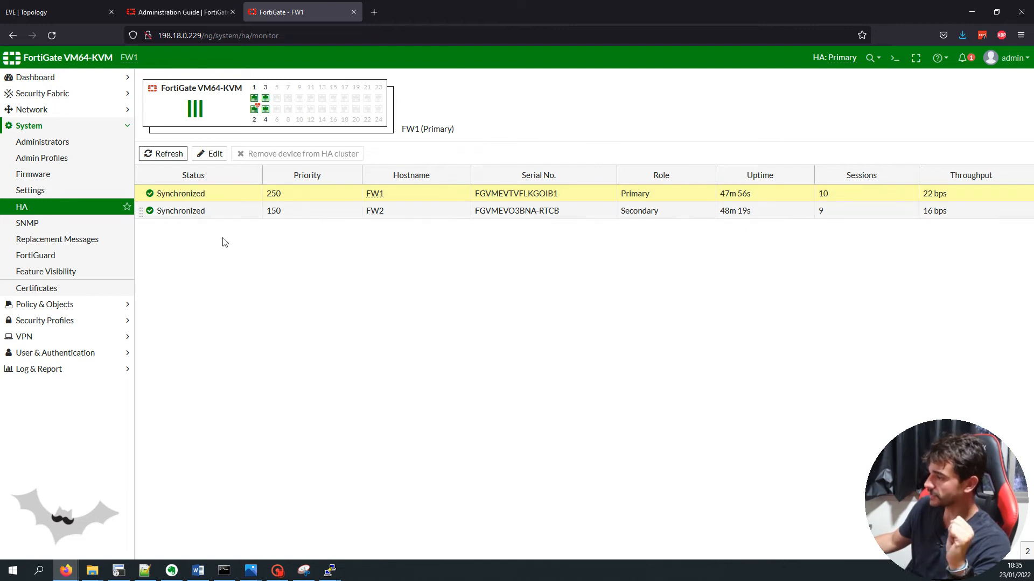
Run 'get system ha status' in FW1's console after enlarging the window
mouse_move(330, 570)
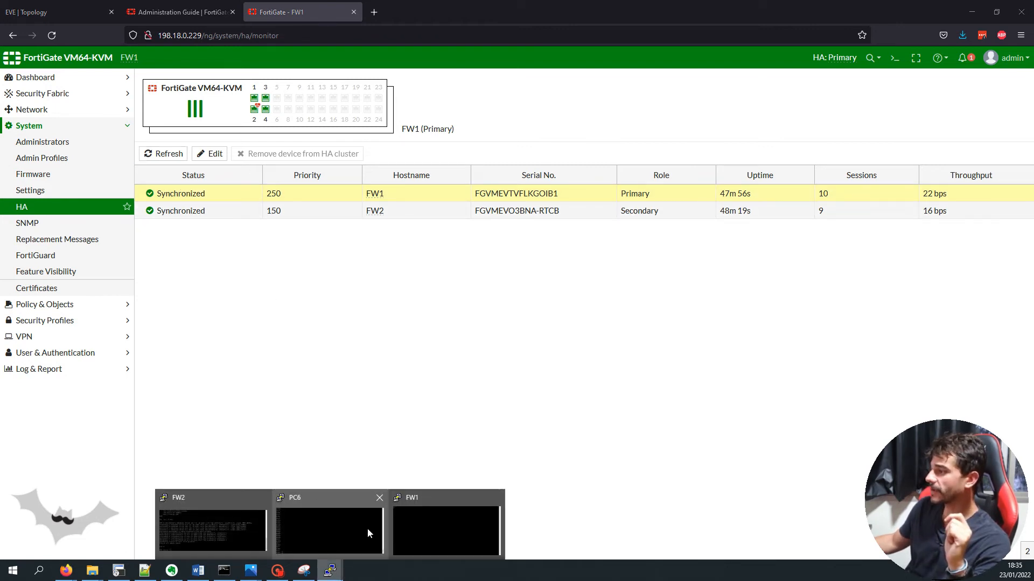
click(437, 531)
key(Return)
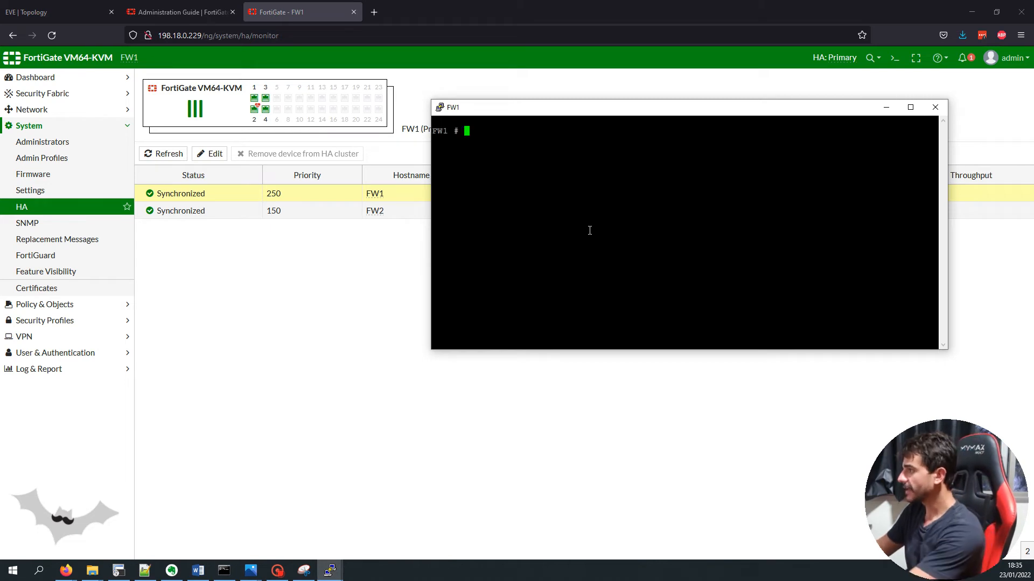
key(Return)
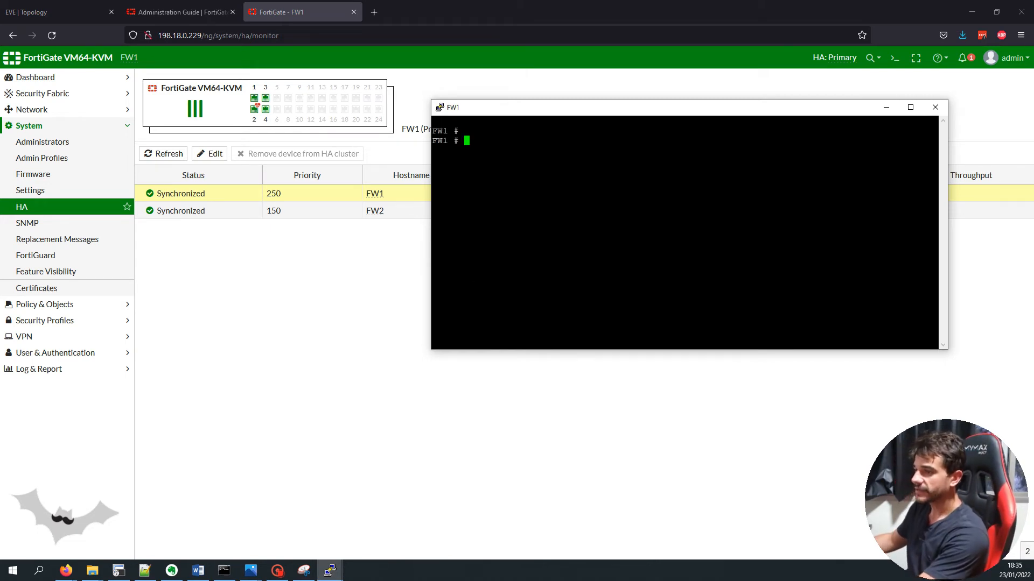
key(alt+Tab)
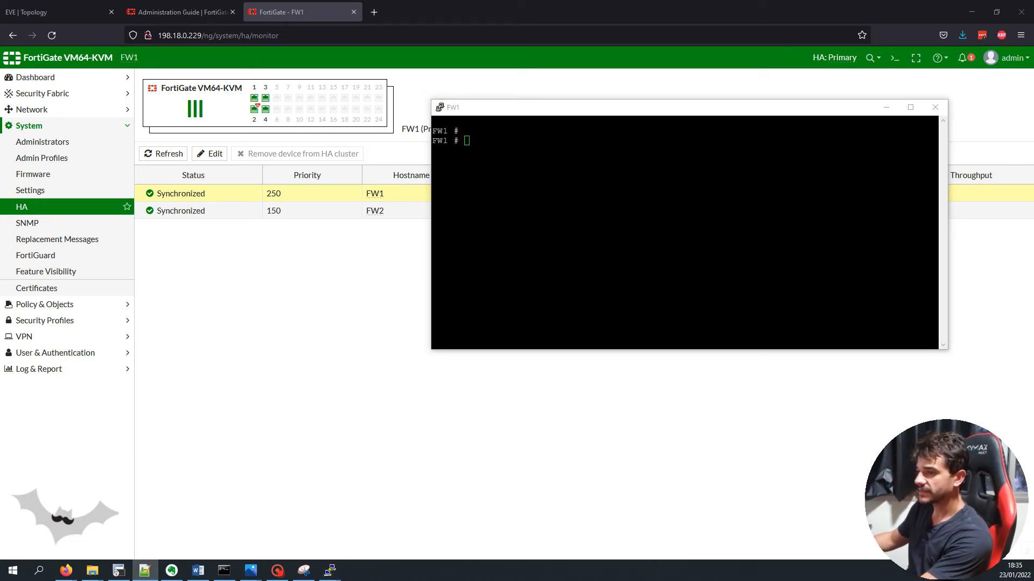
right_click(558, 202)
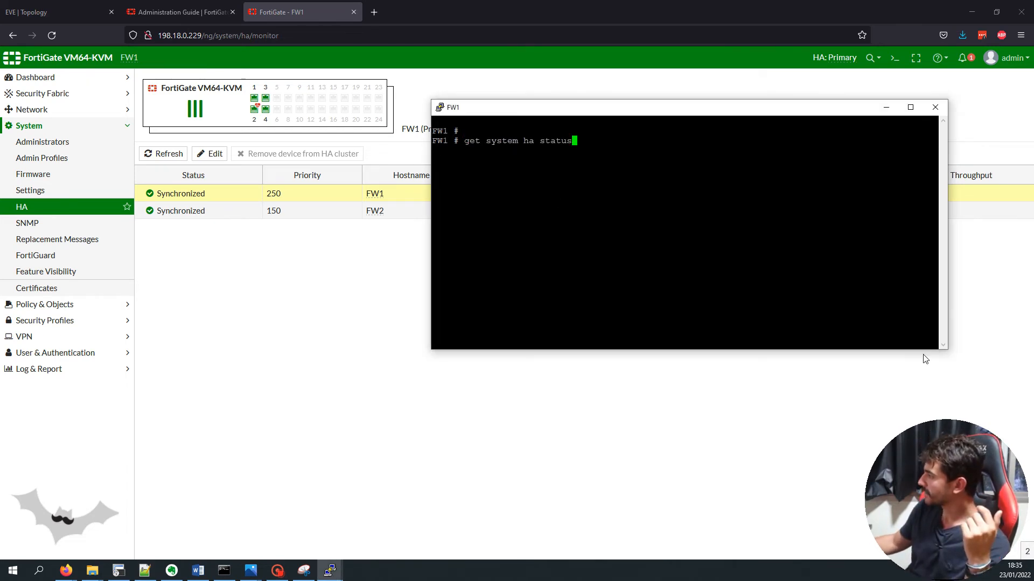
drag(920, 349, 920, 495)
drag(449, 105, 120, 57)
key(Return)
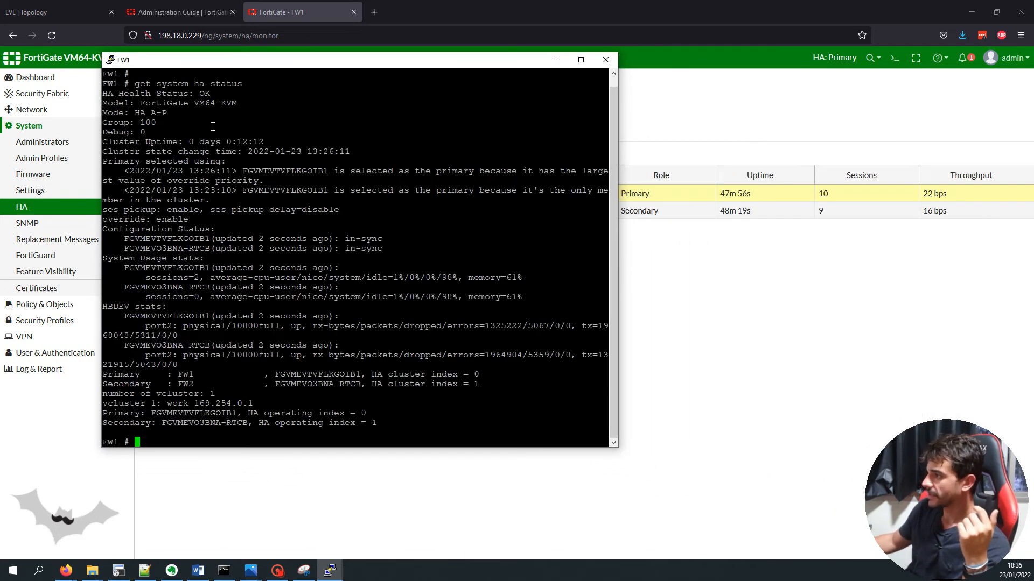
Highlight the HA A-P mode, Health Status OK, state change time and primary selection lines
double_click(116, 111)
drag(130, 112, 165, 113)
double_click(151, 113)
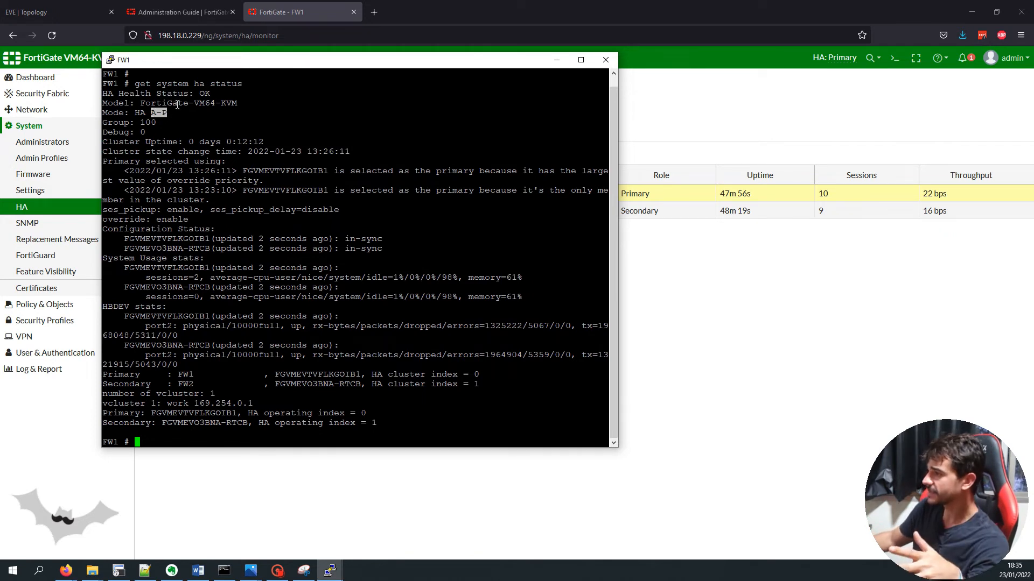
triple_click(137, 93)
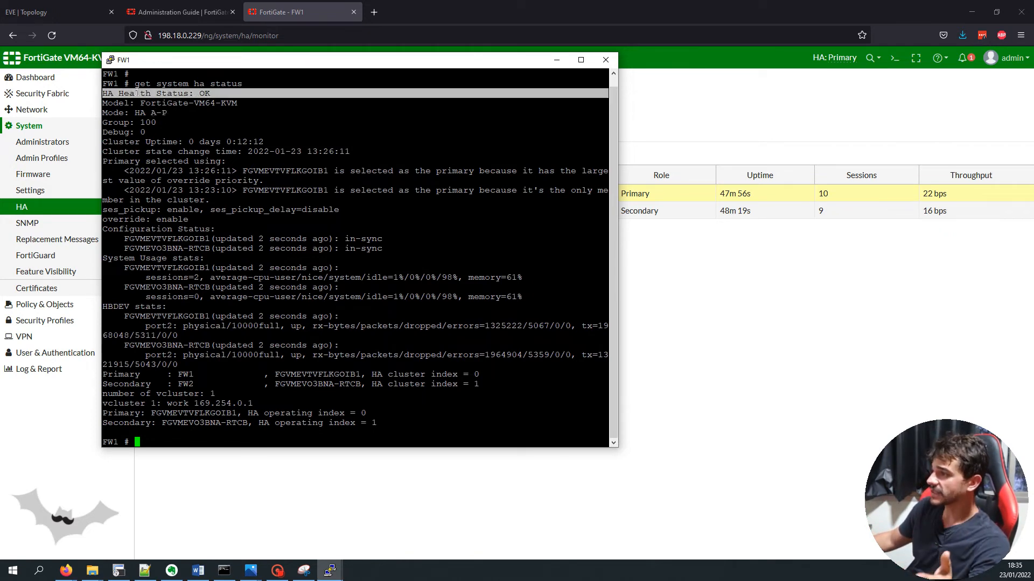
double_click(109, 93)
triple_click(174, 93)
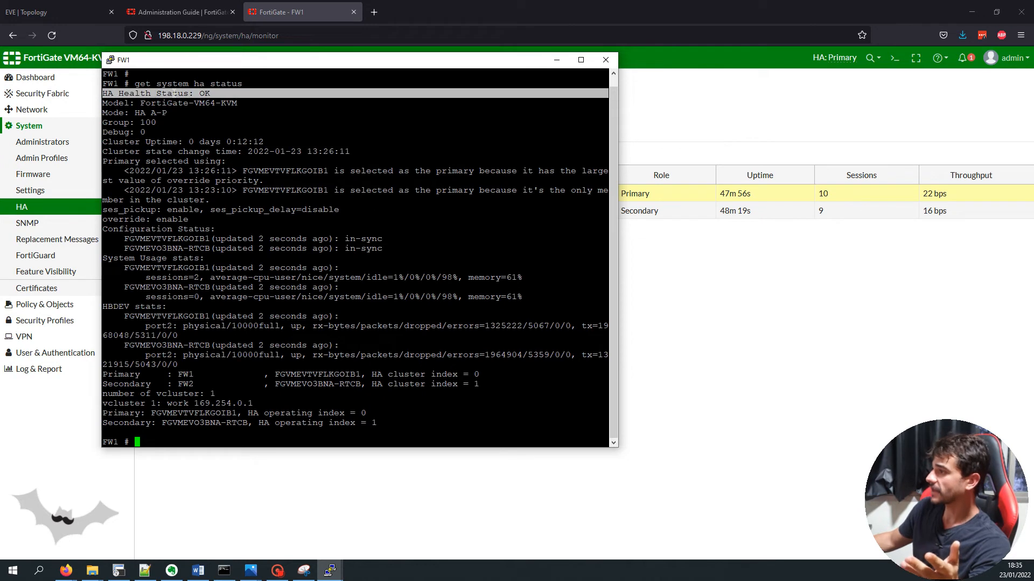
triple_click(182, 153)
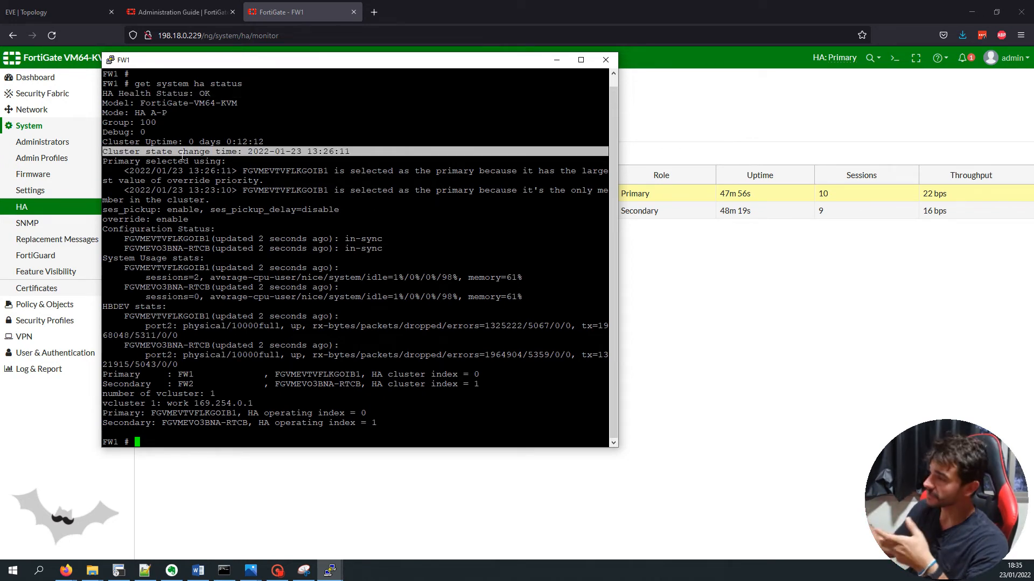
triple_click(153, 162)
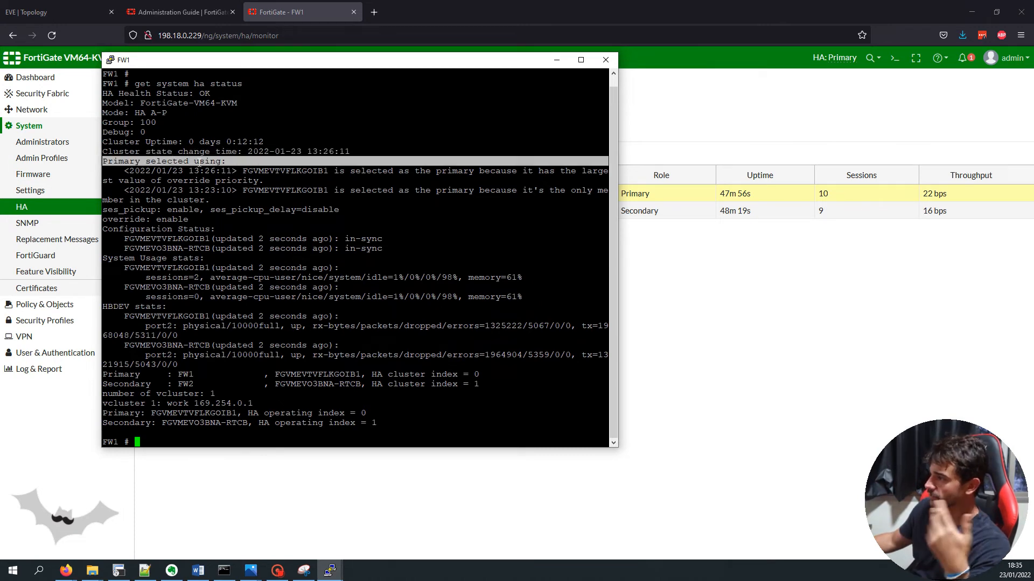
Highlight the primary election reason, primary serial, and sync and heartbeat stats
drag(134, 171, 516, 171)
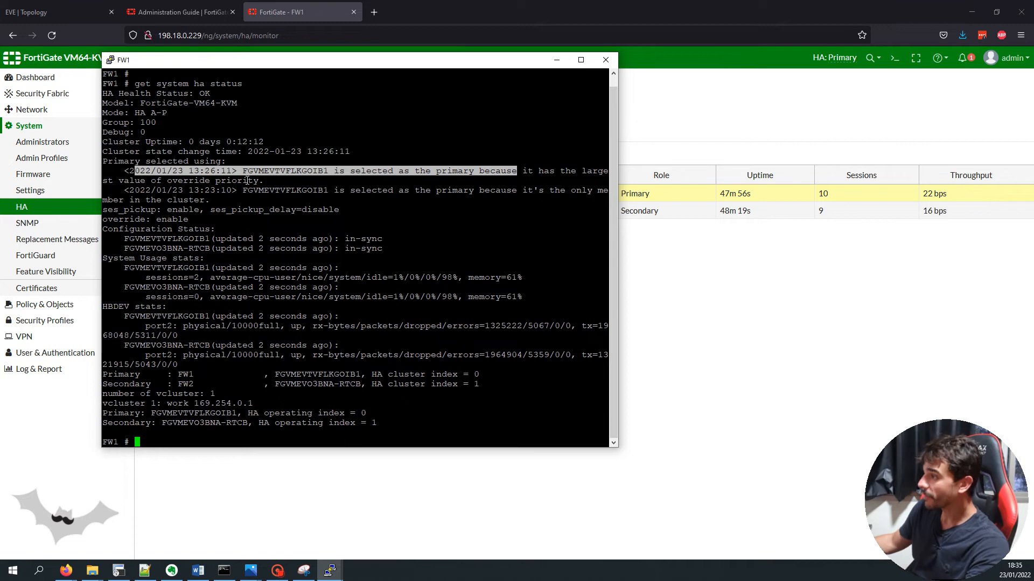
double_click(285, 171)
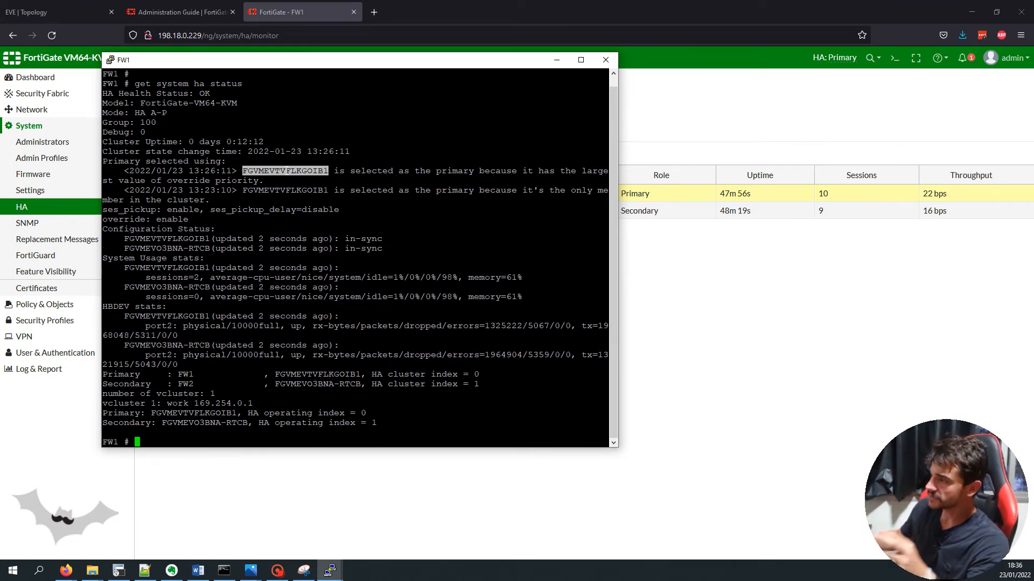
drag(156, 190, 210, 329)
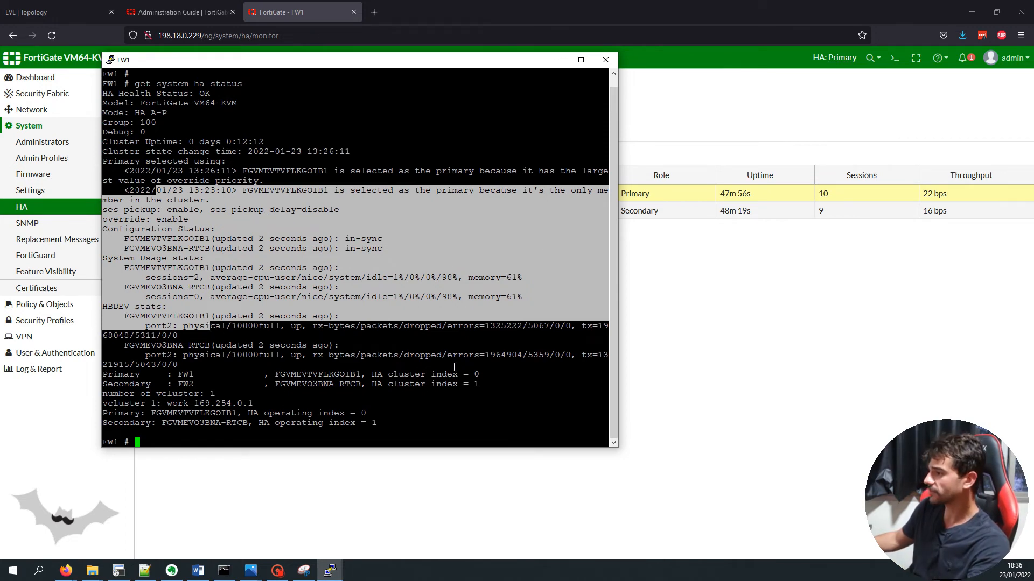
drag(449, 432, 278, 326)
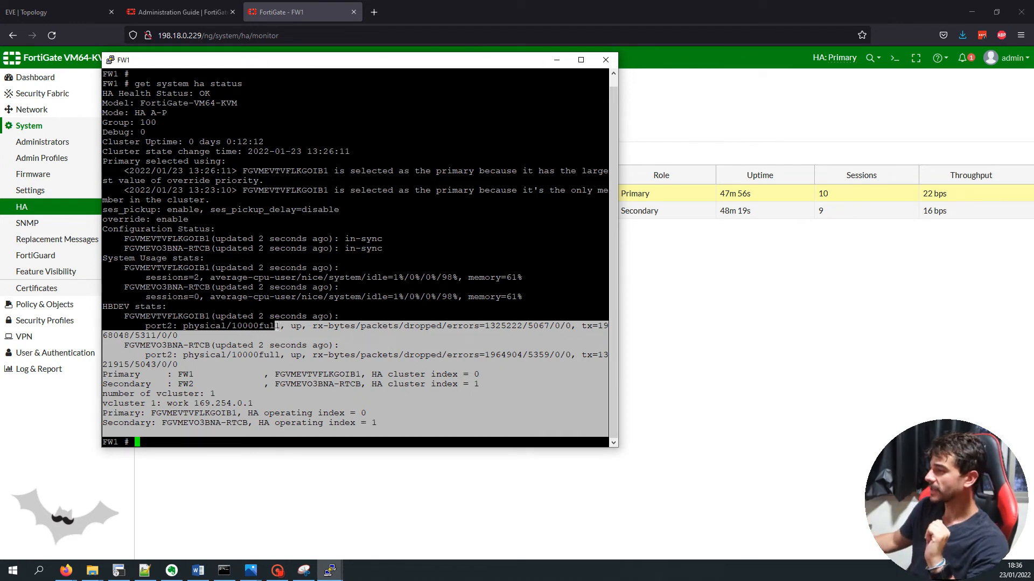
click(340, 317)
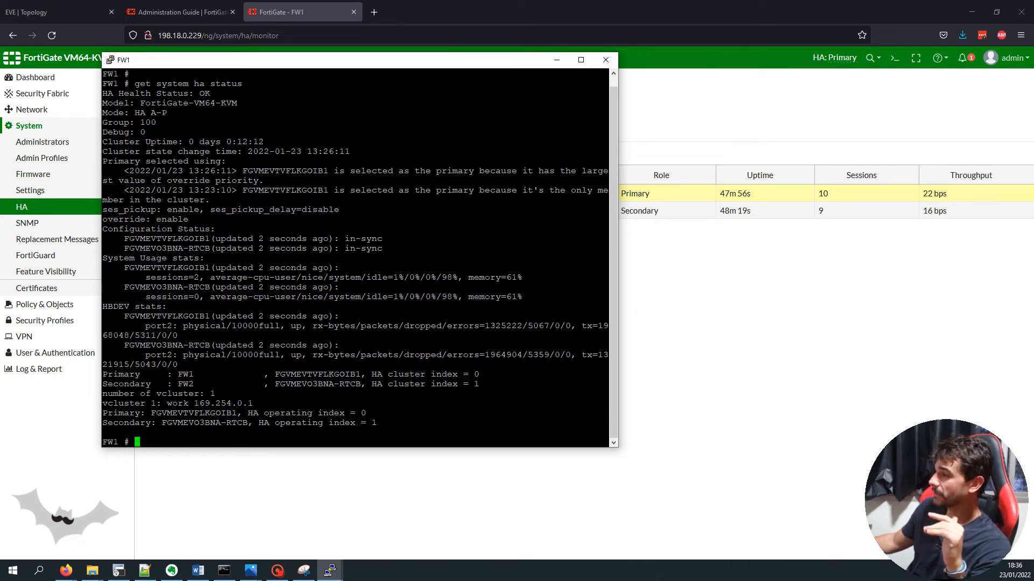
double_click(282, 171)
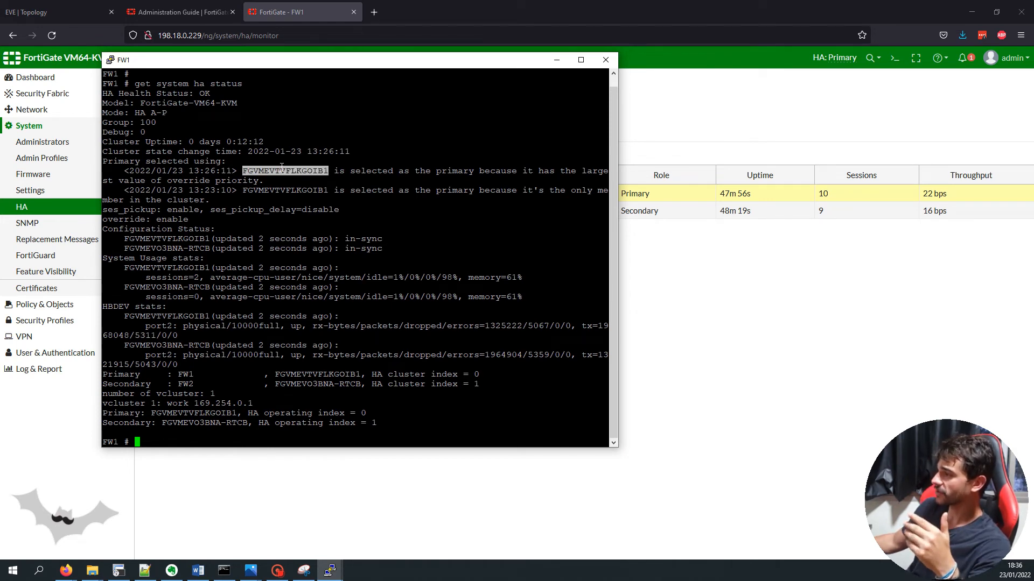
double_click(464, 171)
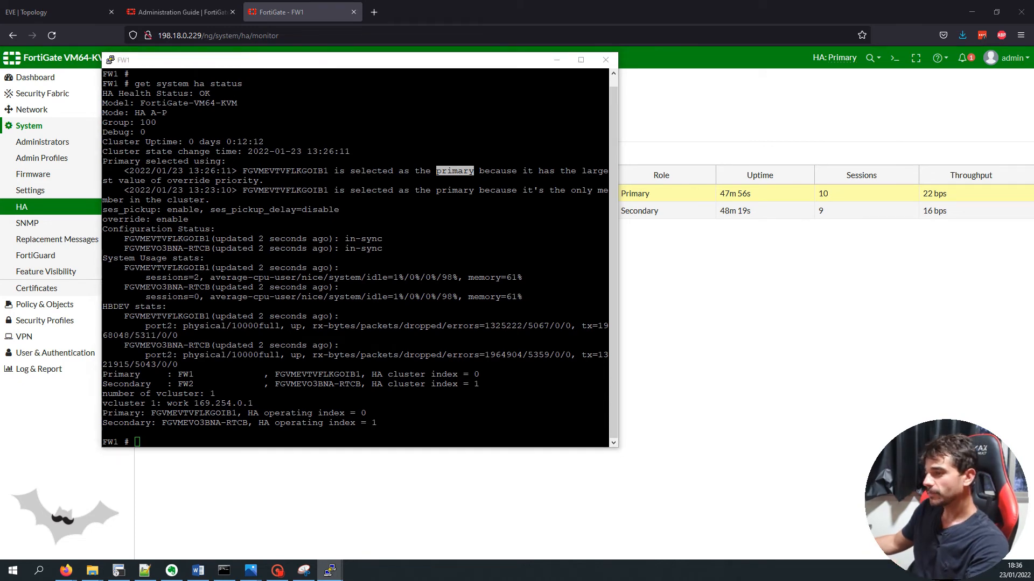
Run 'get system status | grep Serial' to confirm FW1's serial matches the primary, then minimise PuTTY
key(alt+Tab)
key(ctrl+c)
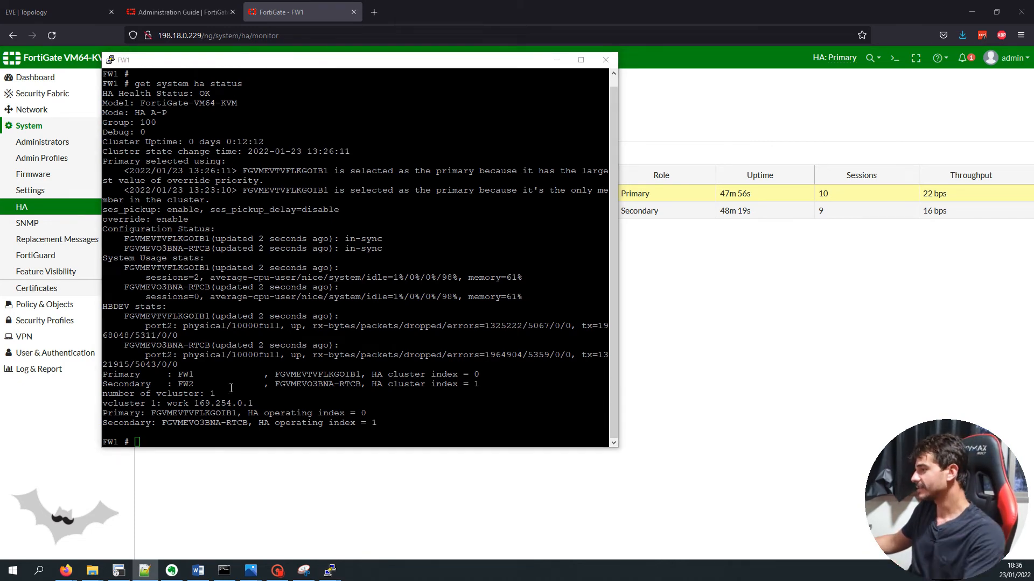
right_click(232, 390)
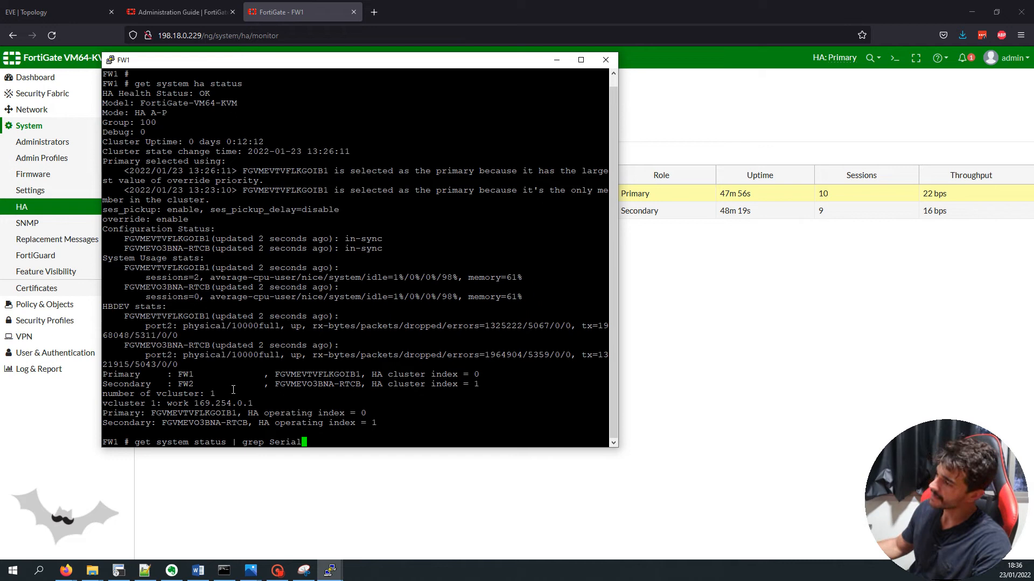
key(Return)
double_click(175, 423)
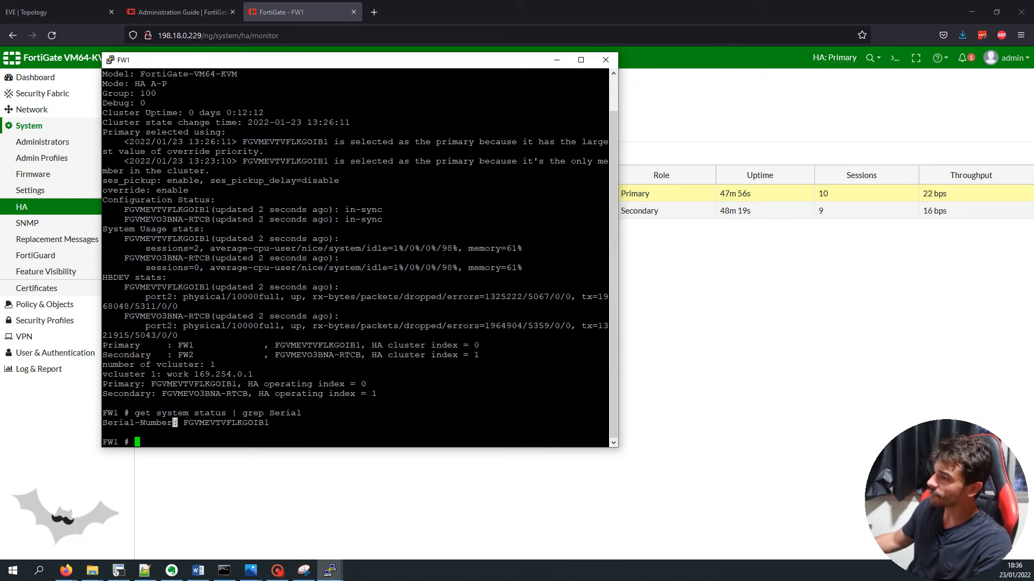
double_click(234, 424)
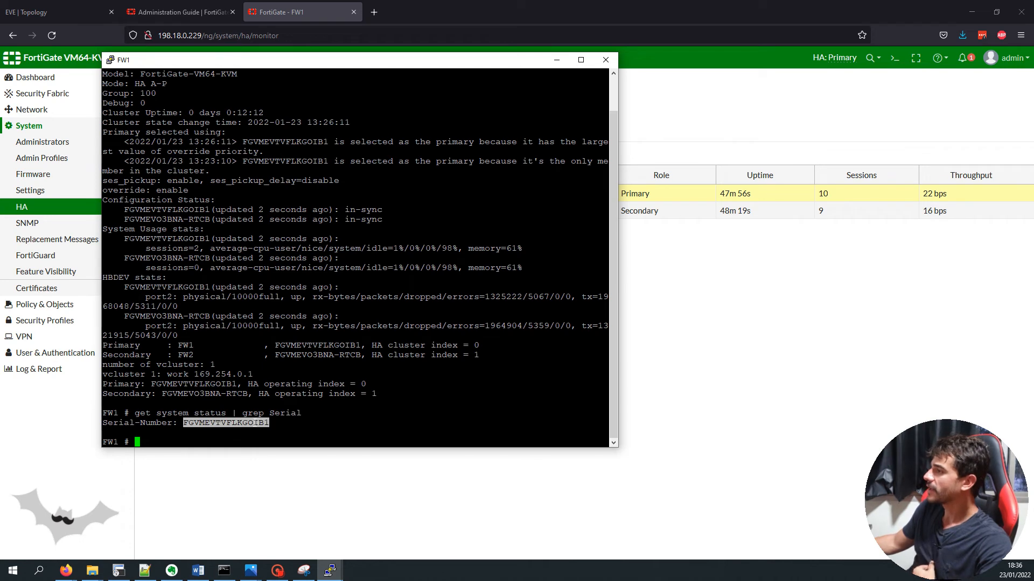
double_click(313, 140)
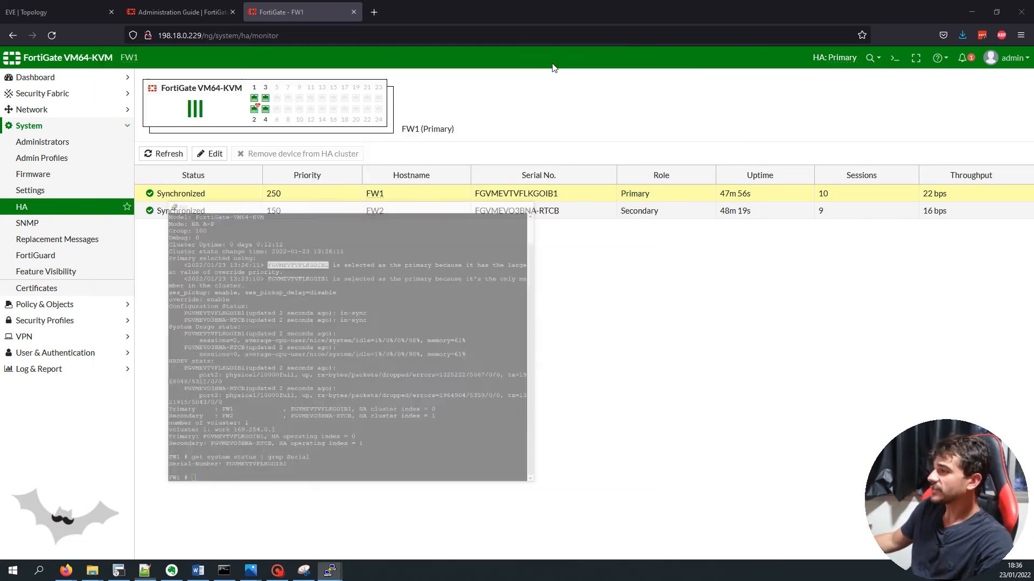
click(556, 59)
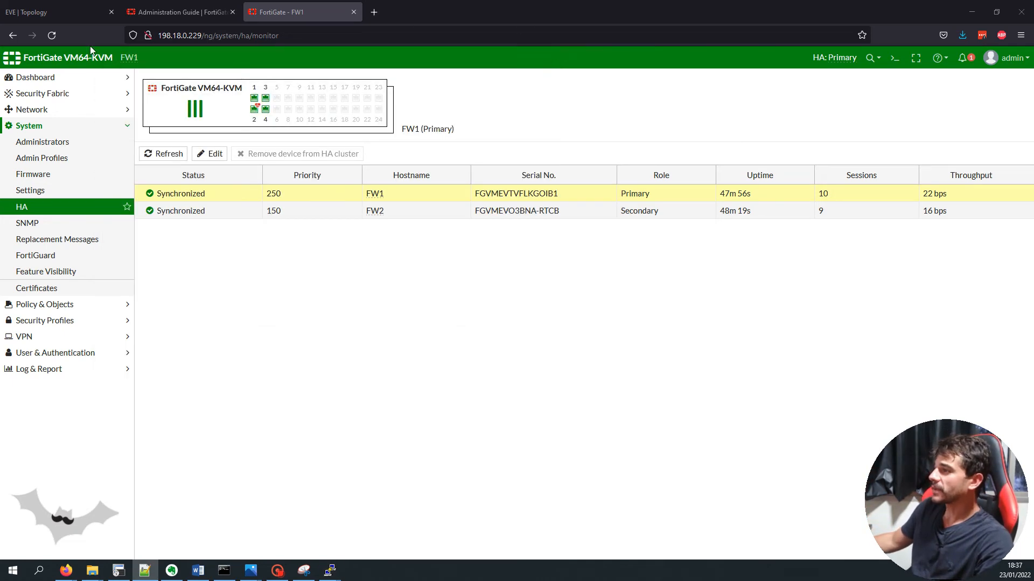
Run show ip in PC6's console to confirm its address 192.168.10.10/24
click(69, 14)
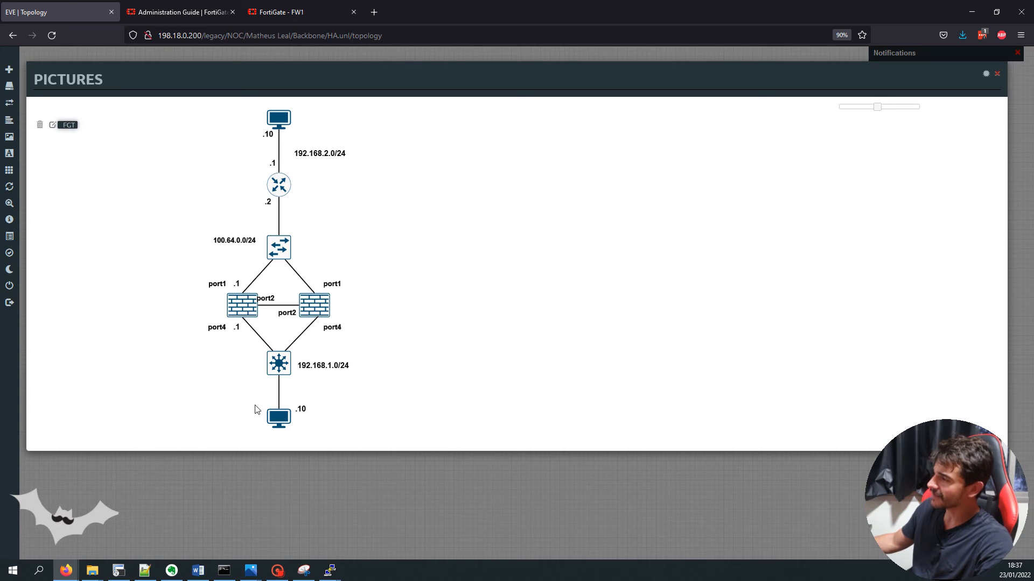
mouse_move(330, 571)
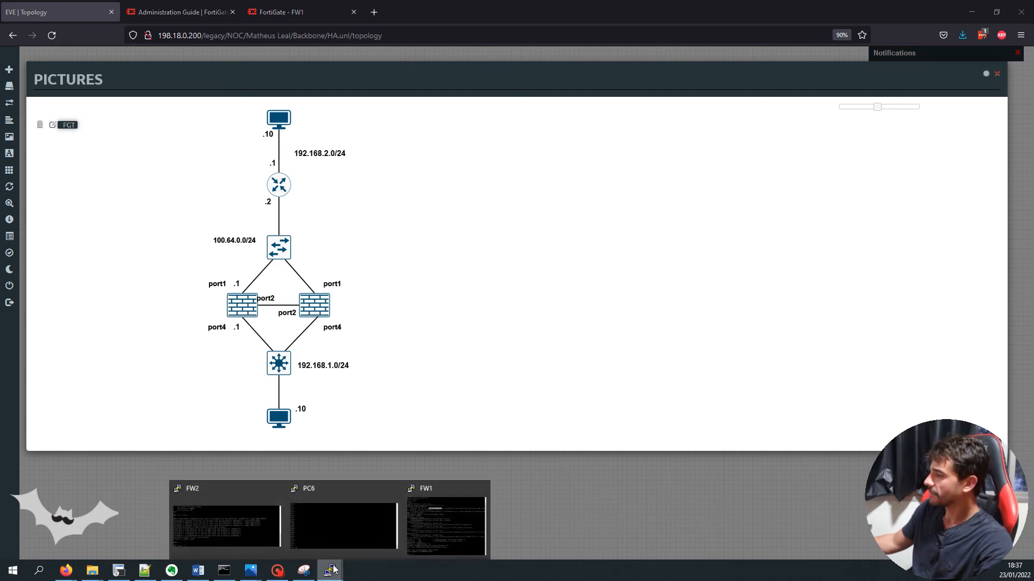
click(375, 523)
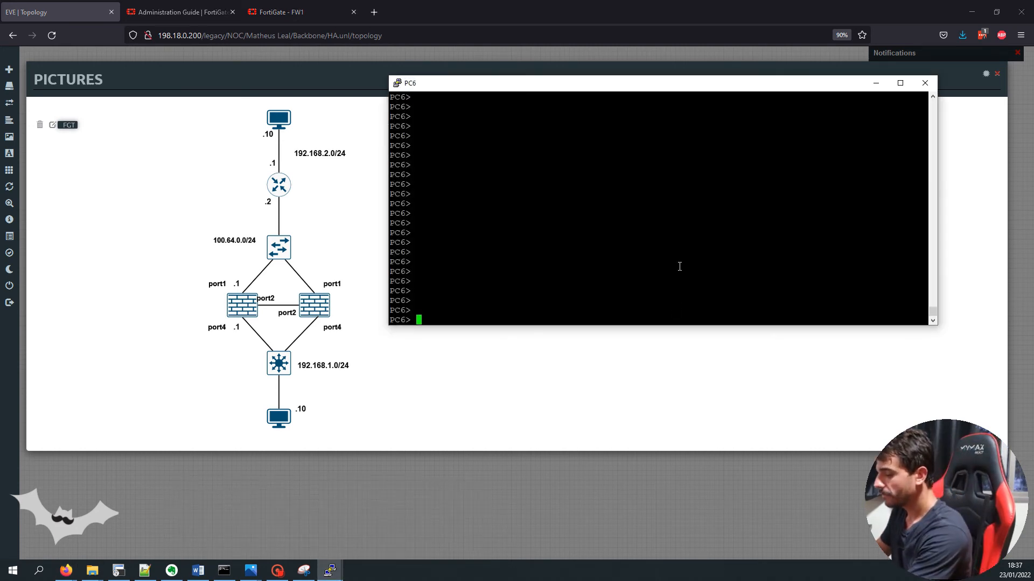
text(show ip)
key(Return)
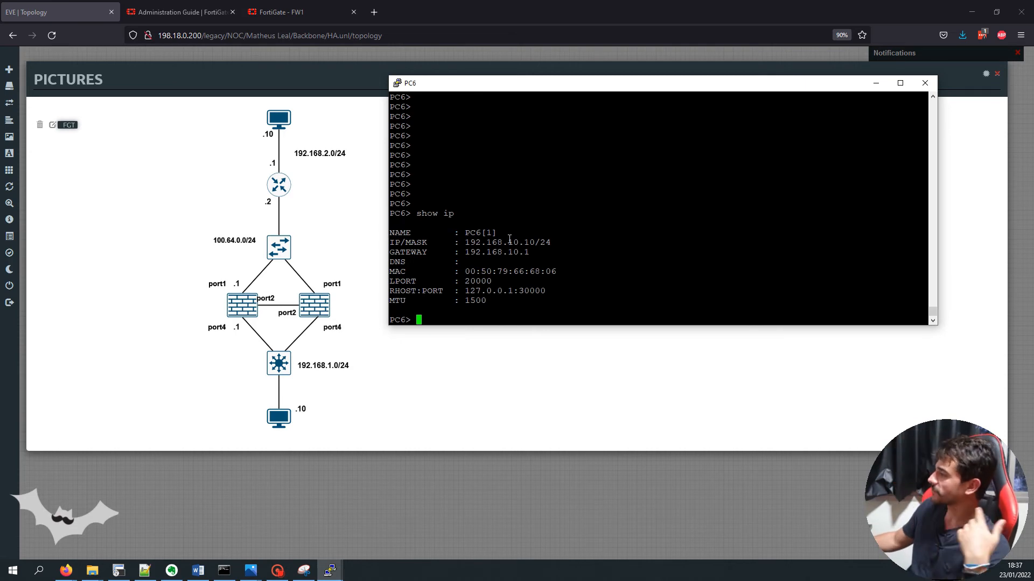
double_click(513, 241)
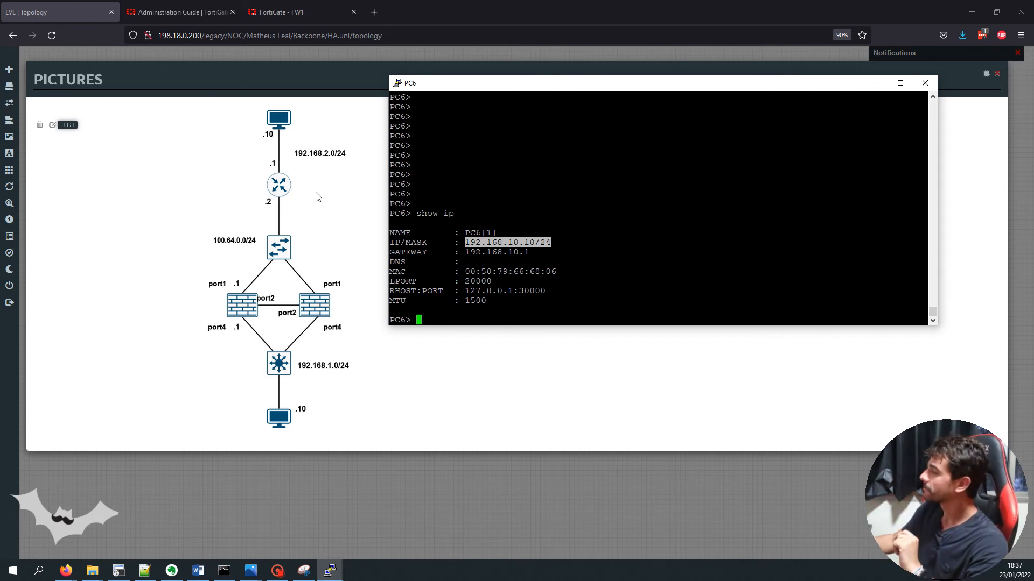
triple_click(477, 249)
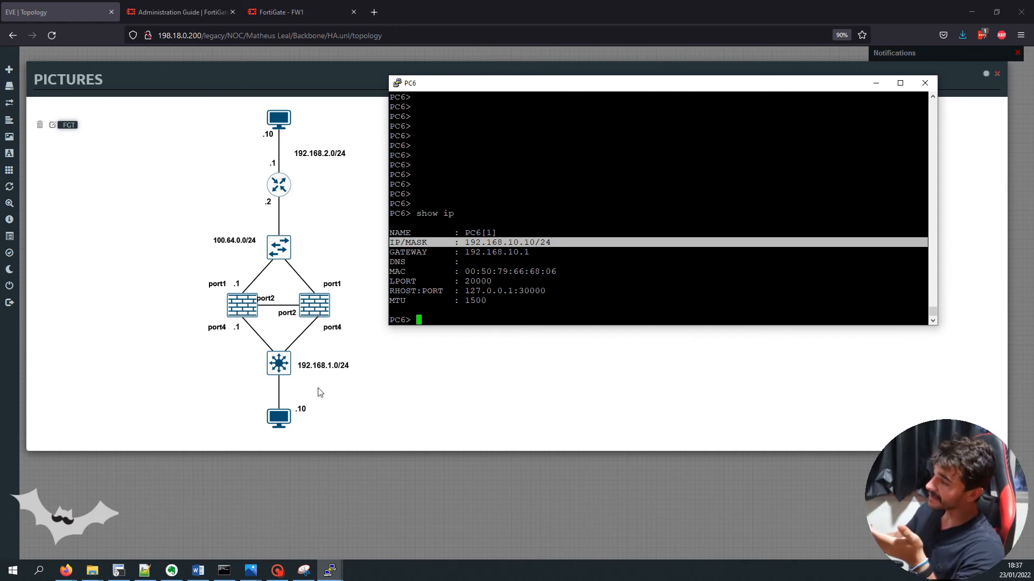
click(687, 228)
Start a continuous ping from PC6 to 192.168.20.10 with -t
text(ping 1921)
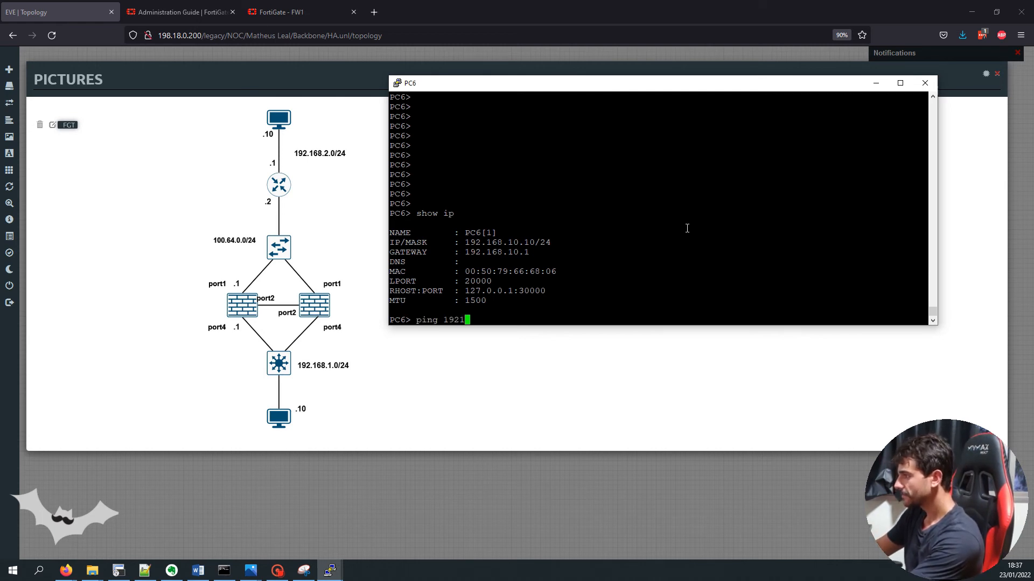
key(BackSpace)
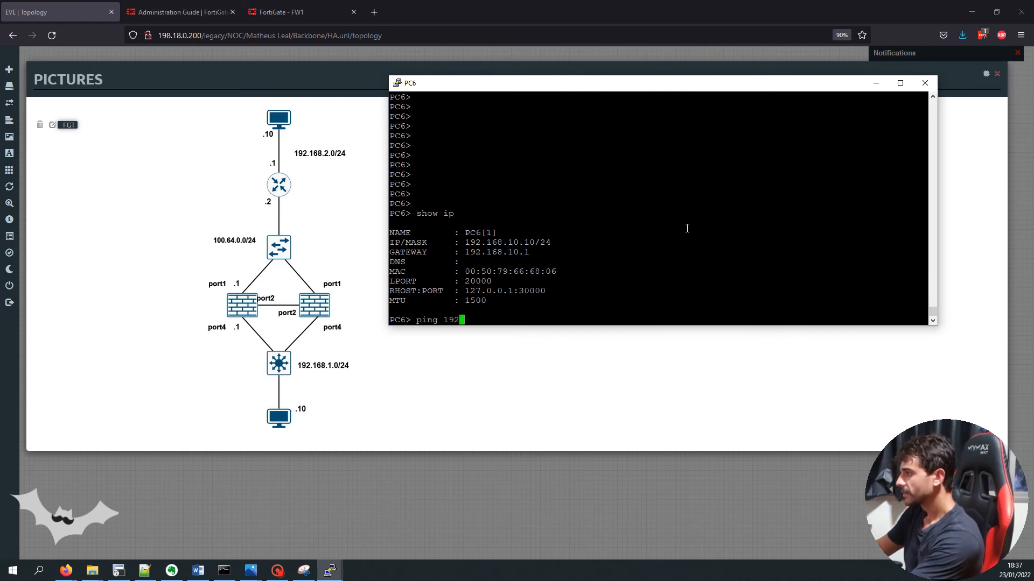
text(.168.20.10)
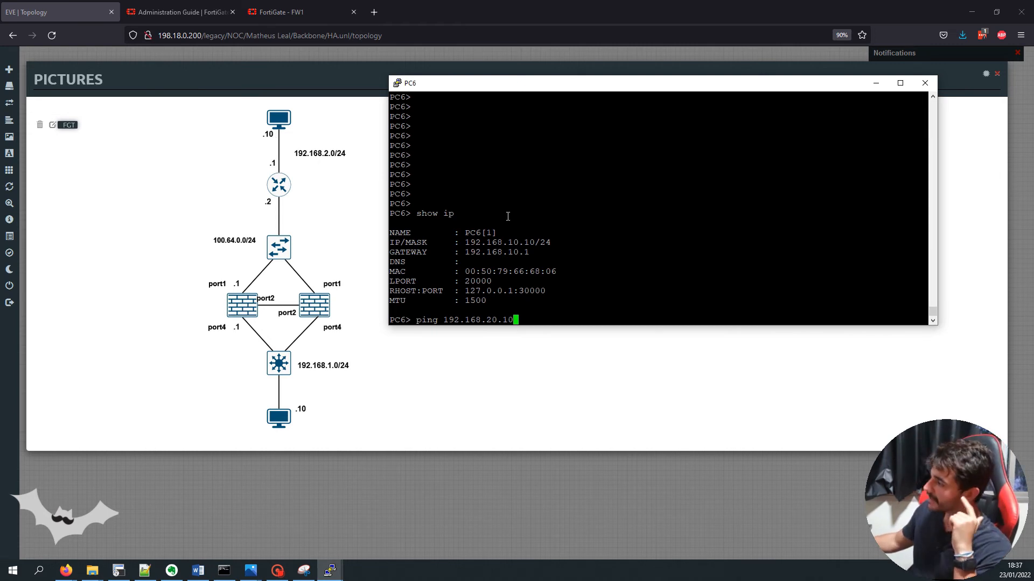
text( -t)
key(Return)
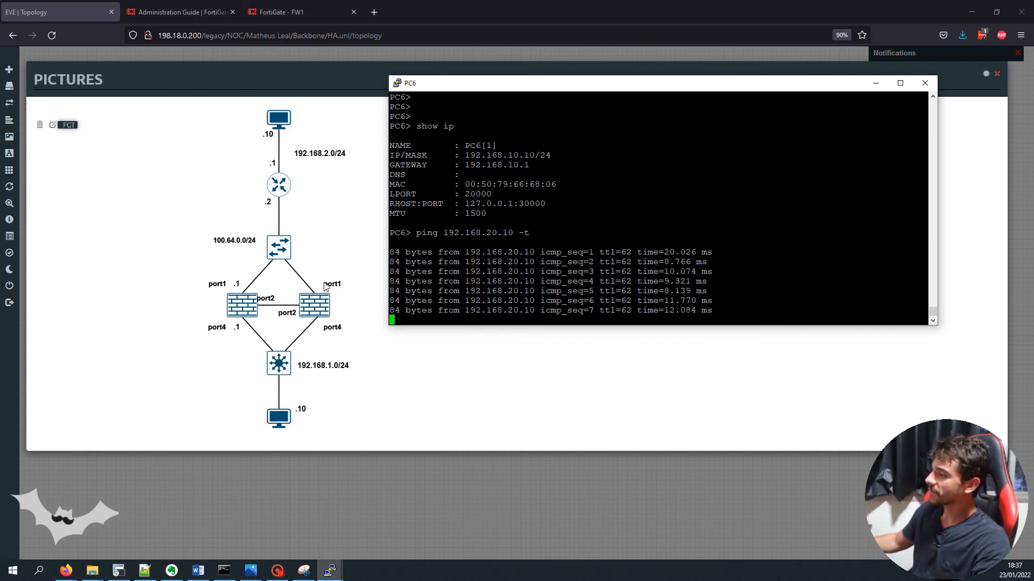
Shut down FW1 with 'execute shutdown', confirming with y
mouse_move(334, 538)
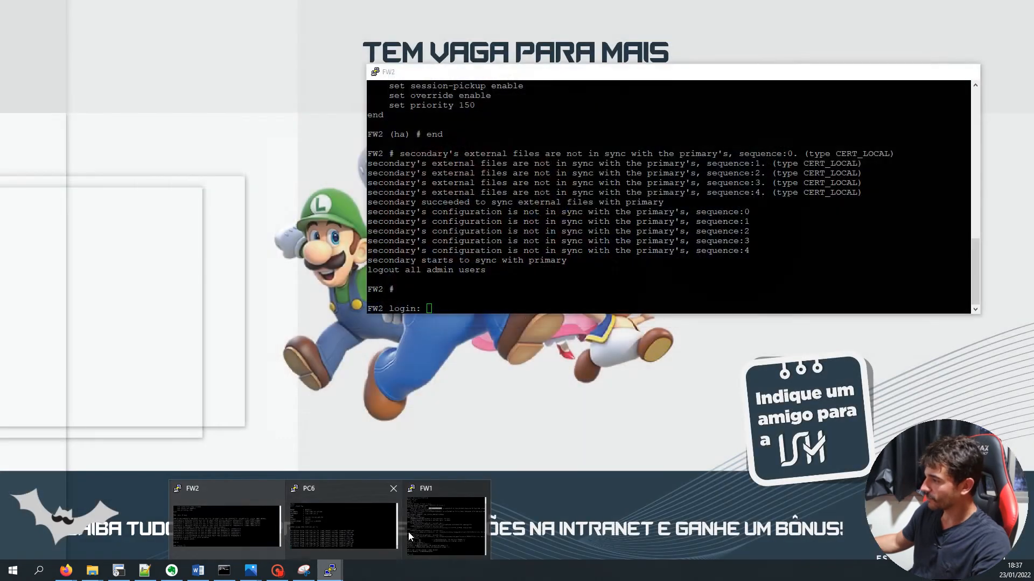
click(448, 527)
text(execute shutdown)
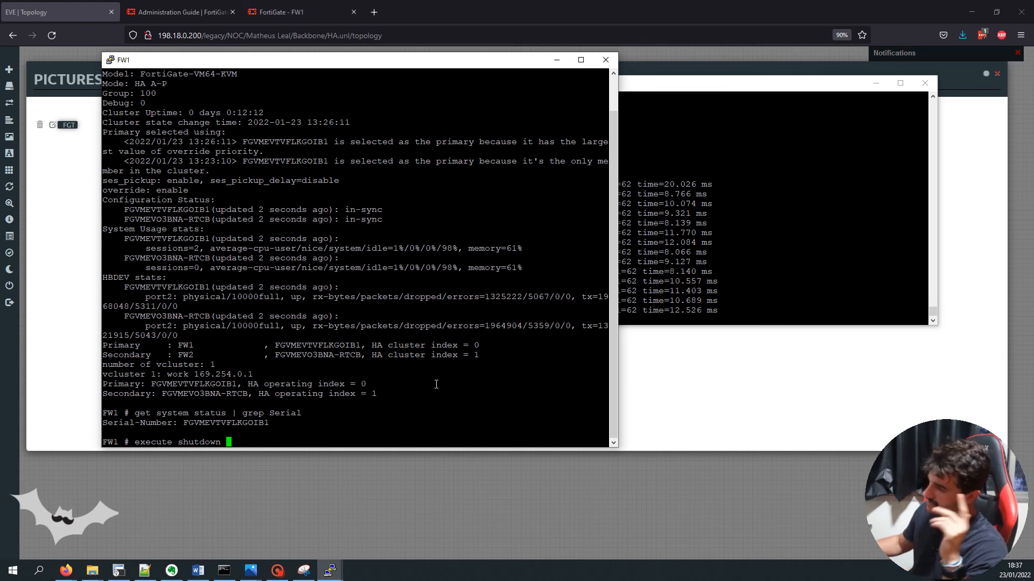
key(Return)
text(y)
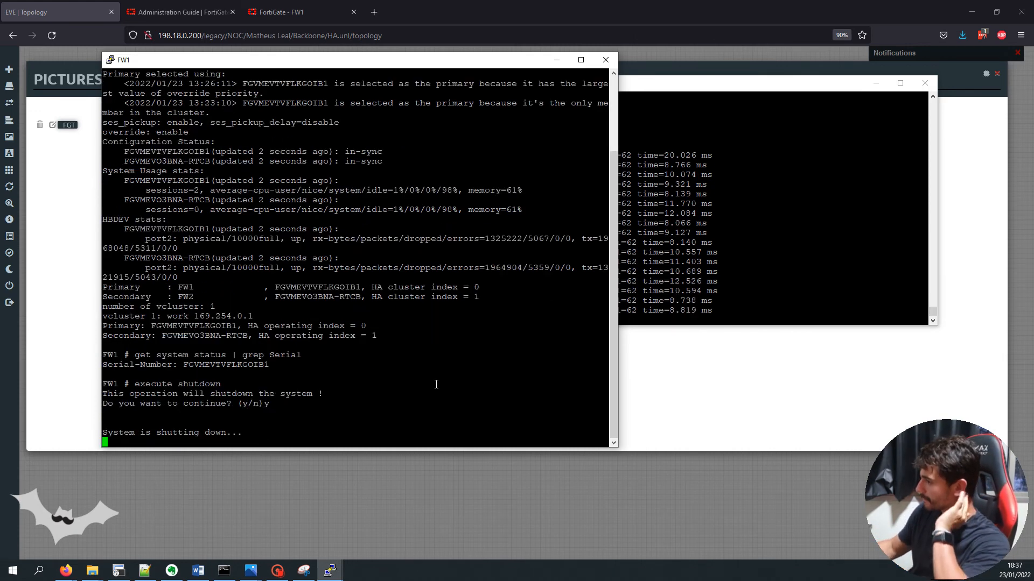
Verify PC6's ping still gets replies while FW1's console stops responding
click(635, 85)
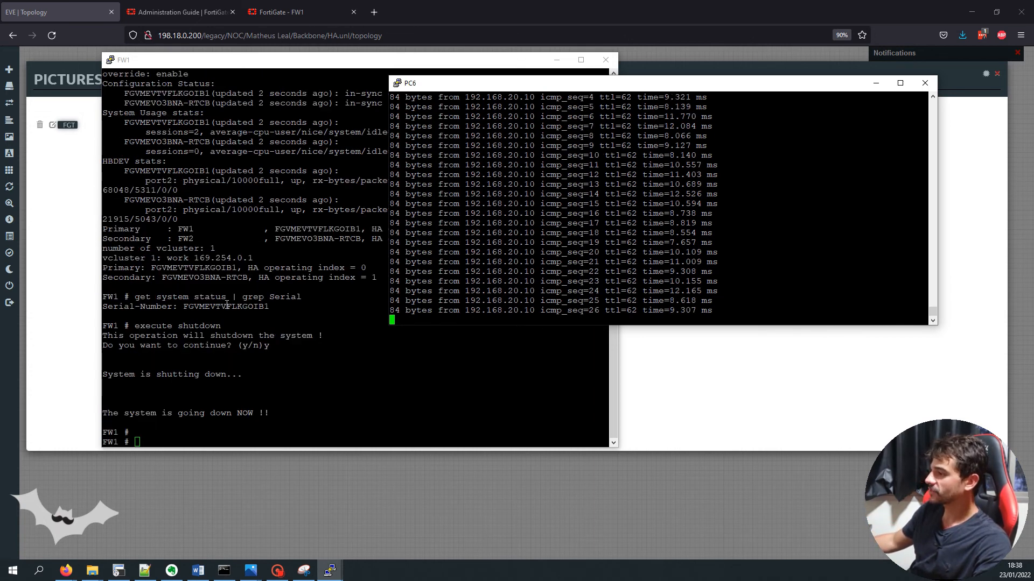
click(227, 305)
key(Return)
key(Return)
key(Return)
key(Return)
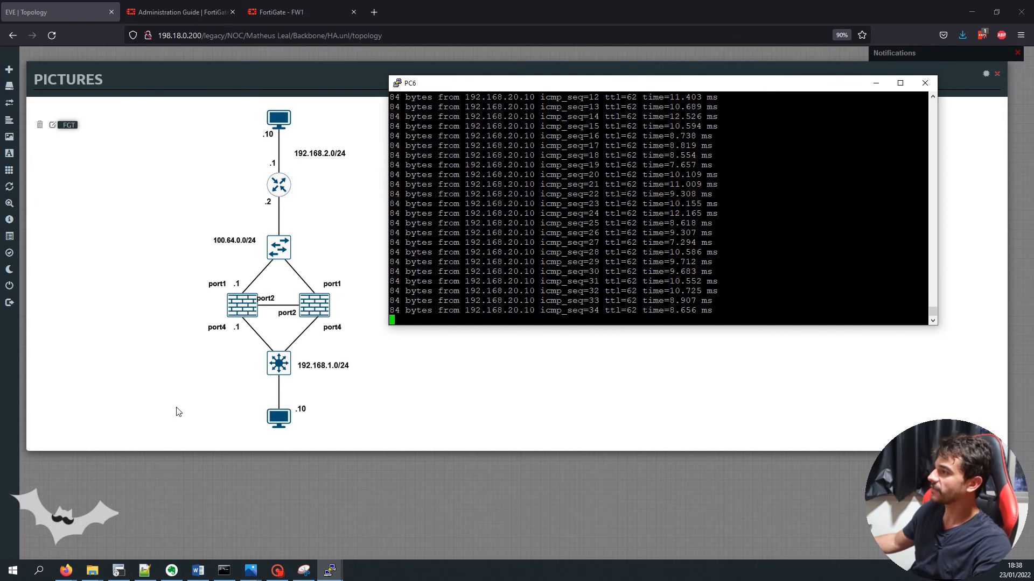
click(298, 12)
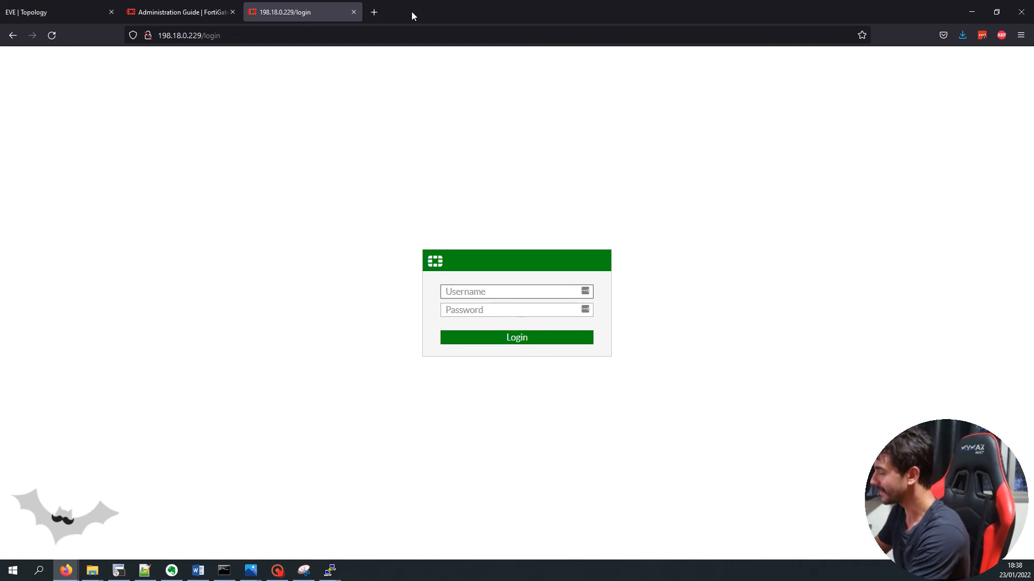
Log in to the FortiGate web GUI as admin with the admin password
text(admin)
key(Tab)
text(admin)
key(Return)
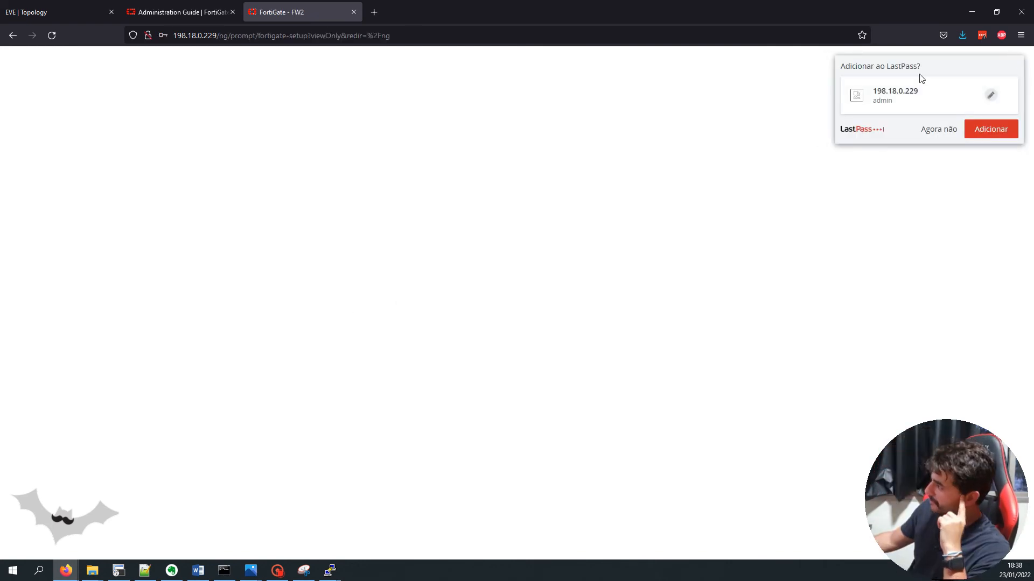
Dismiss the password-save offer and the setup prompt, then check PC6's continuing pings
click(955, 130)
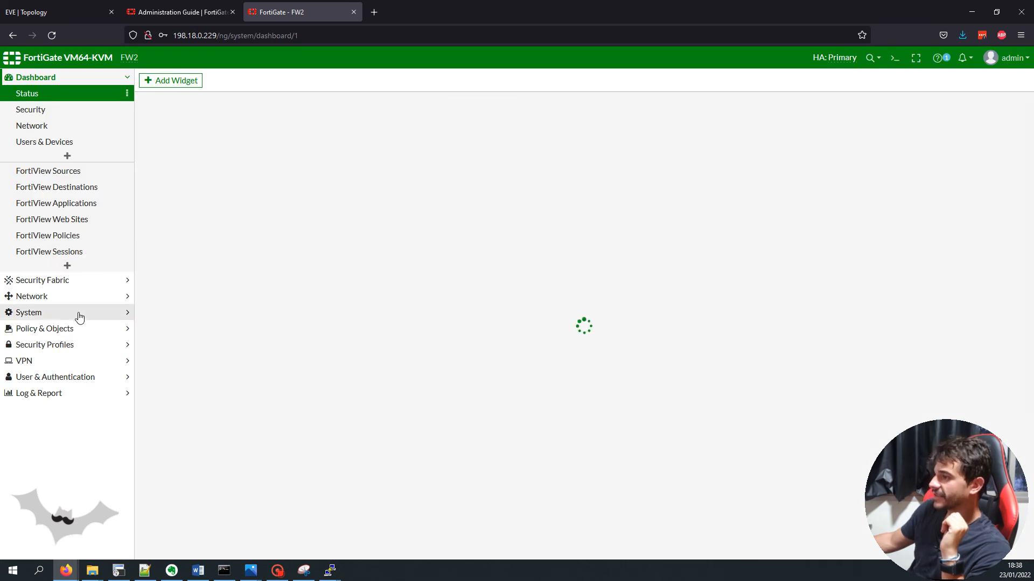
click(75, 313)
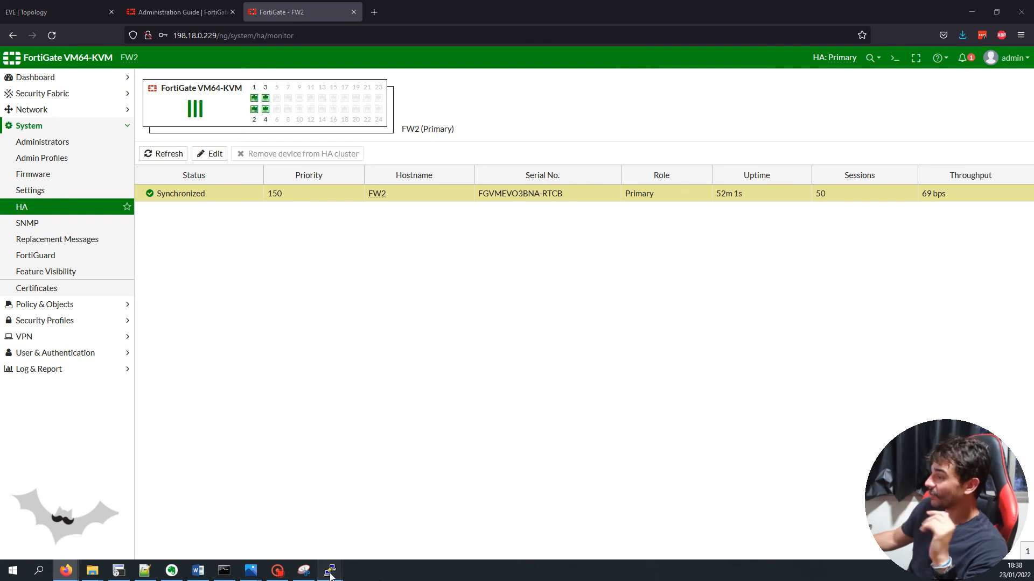
mouse_move(330, 570)
click(383, 528)
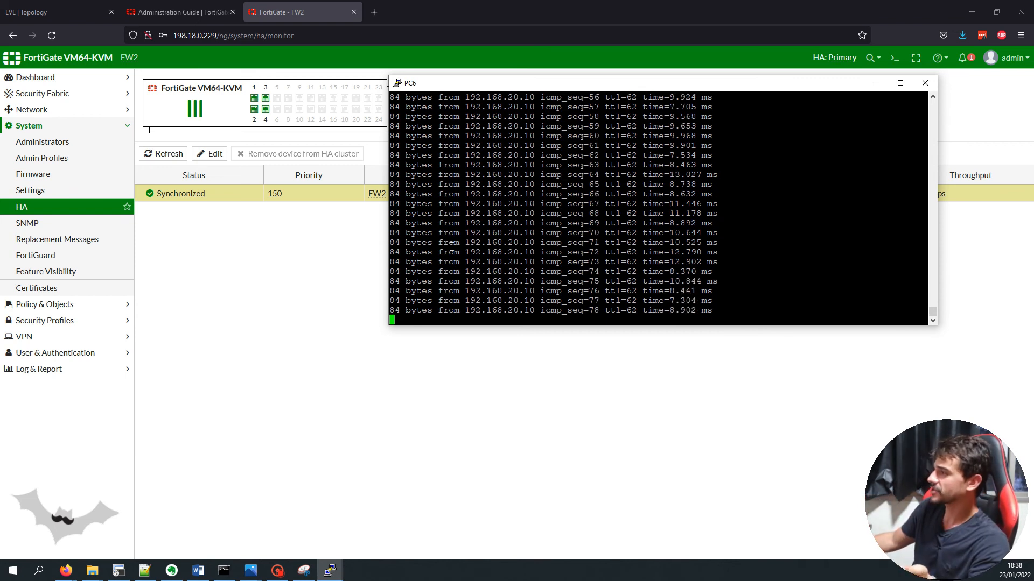
Switch to the EVE-NG lab topology and close the Pictures view
click(69, 18)
right_click(239, 309)
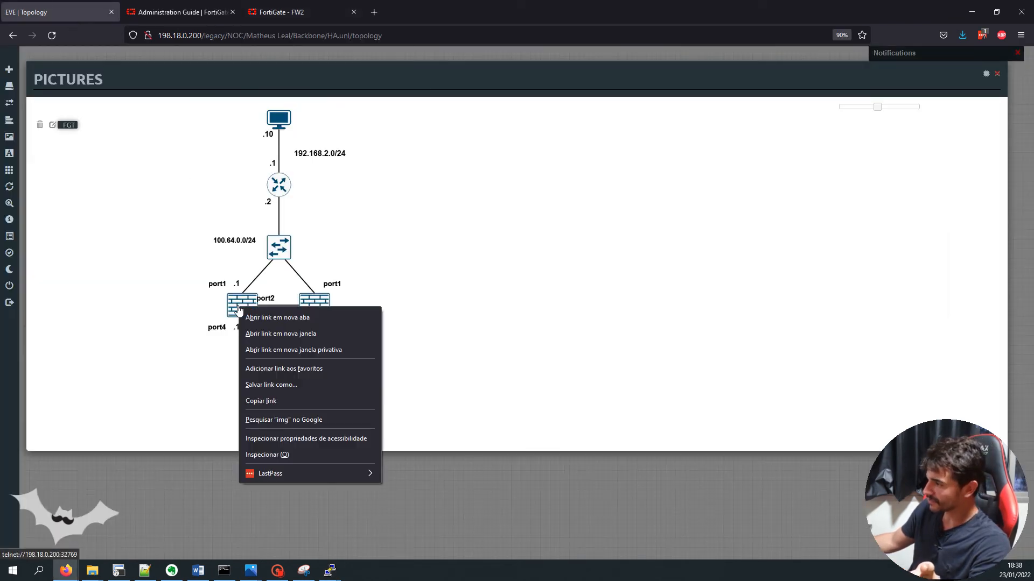
click(429, 300)
click(996, 74)
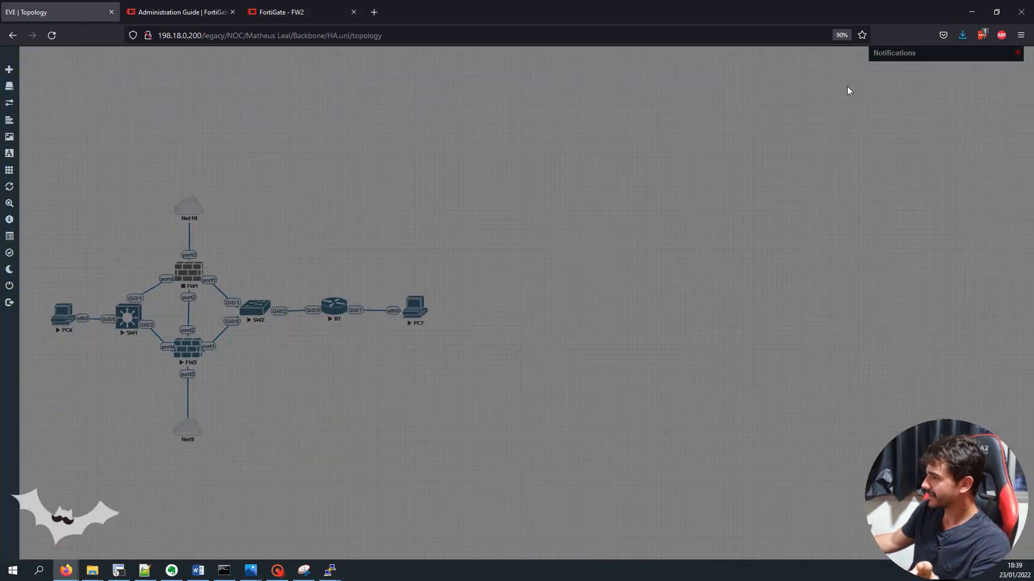
Start FW1 from its node menu, then return to the FortiGate HA monitor
right_click(188, 270)
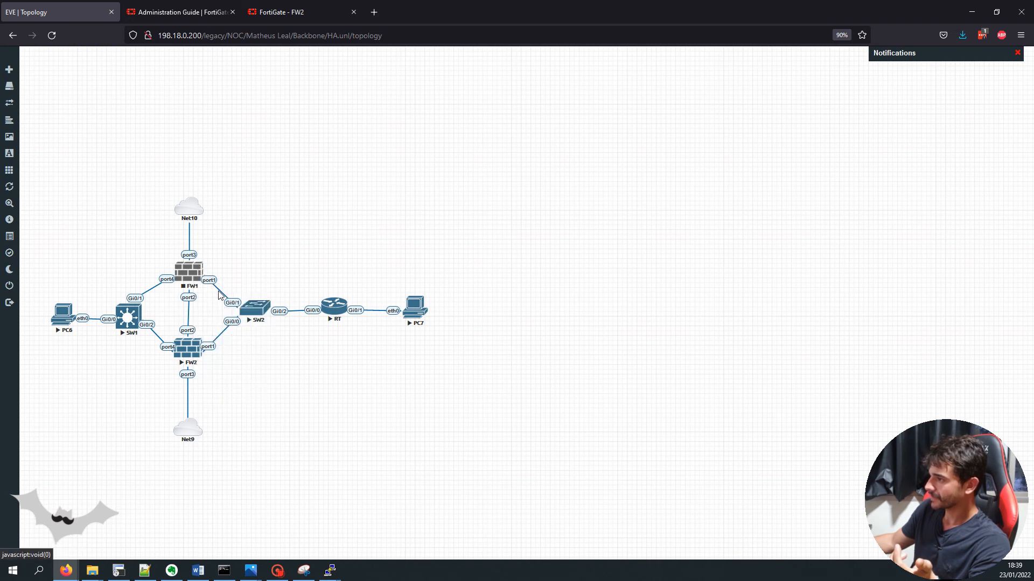
mouse_move(34, 142)
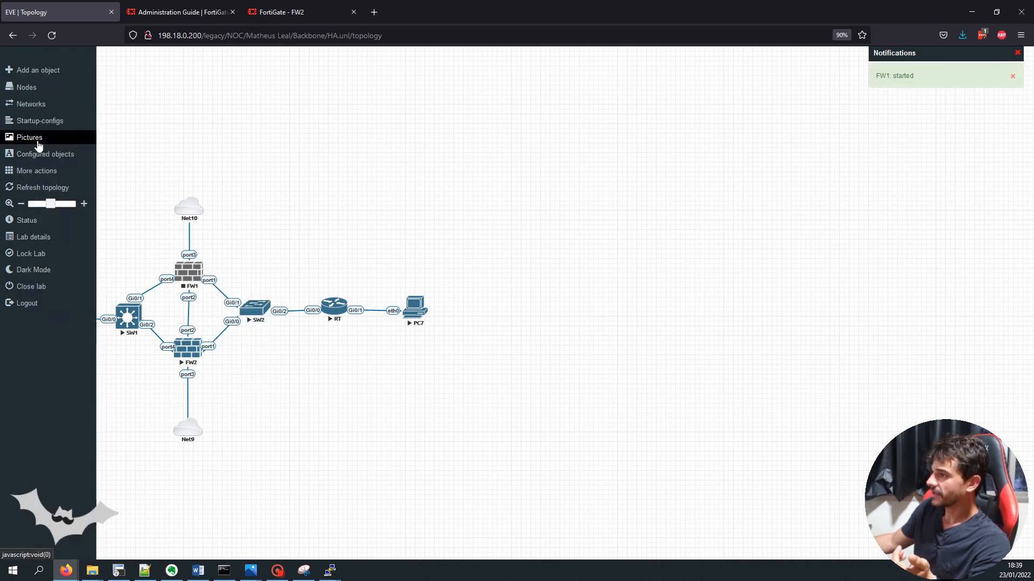
click(66, 139)
click(69, 125)
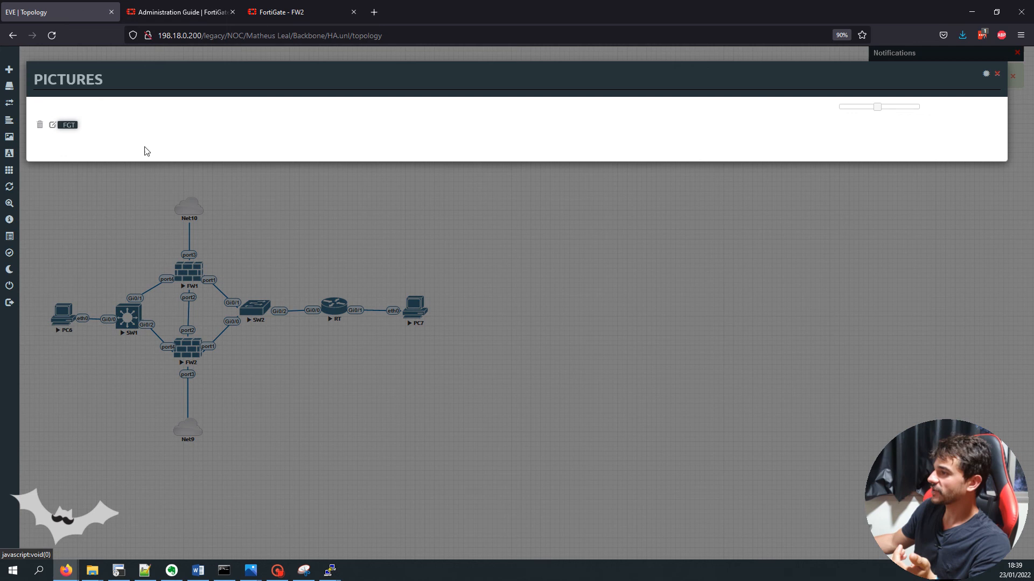
click(281, 11)
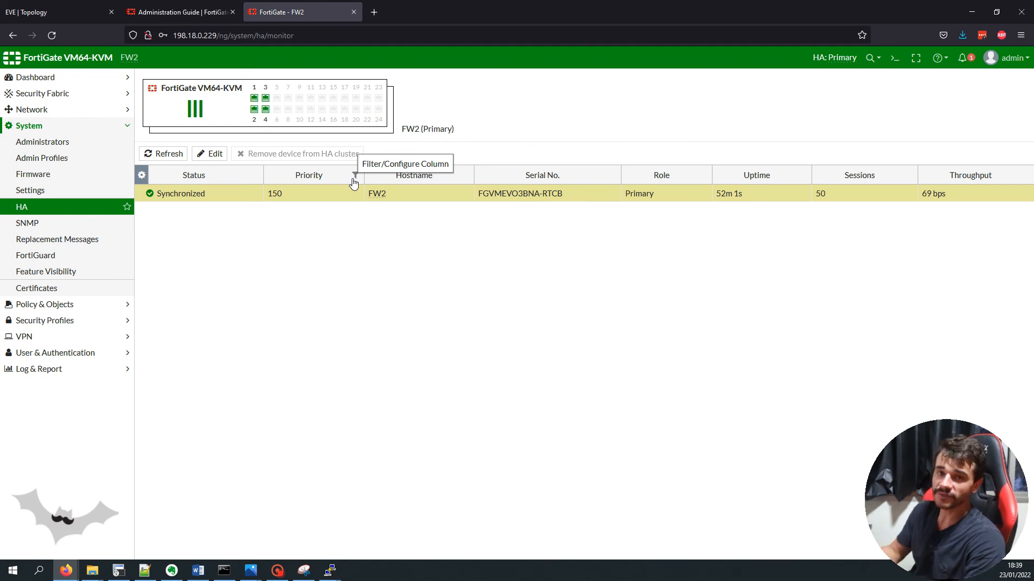
Refresh the HA monitor and sign back in as admin
click(163, 153)
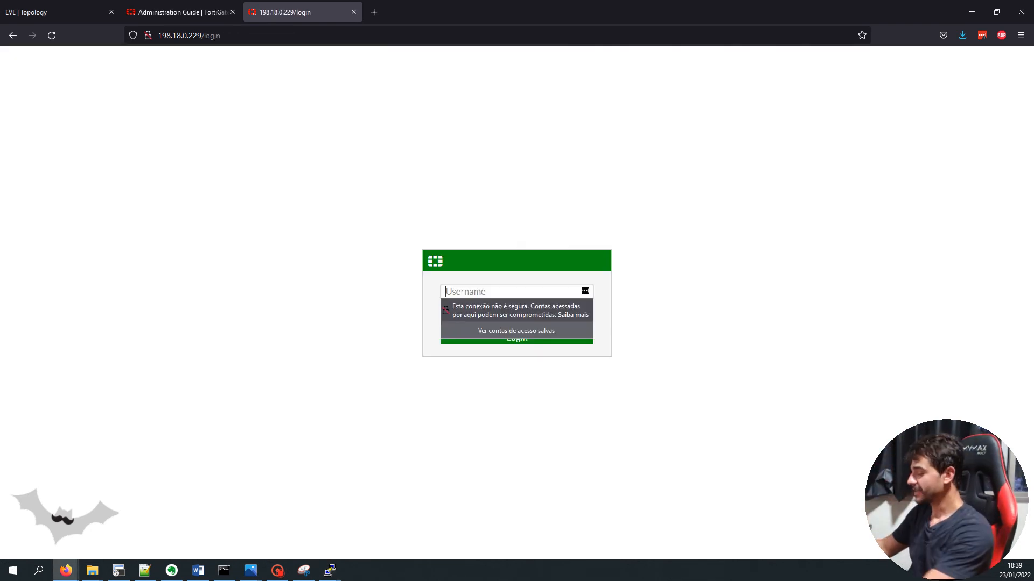
text(min)
key(Tab)
text(admin)
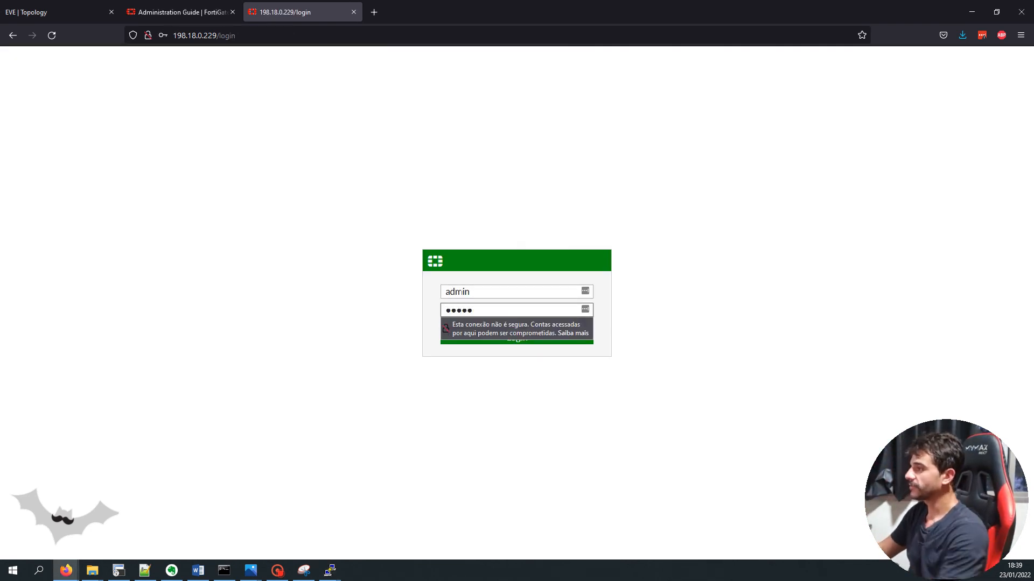
key(Return)
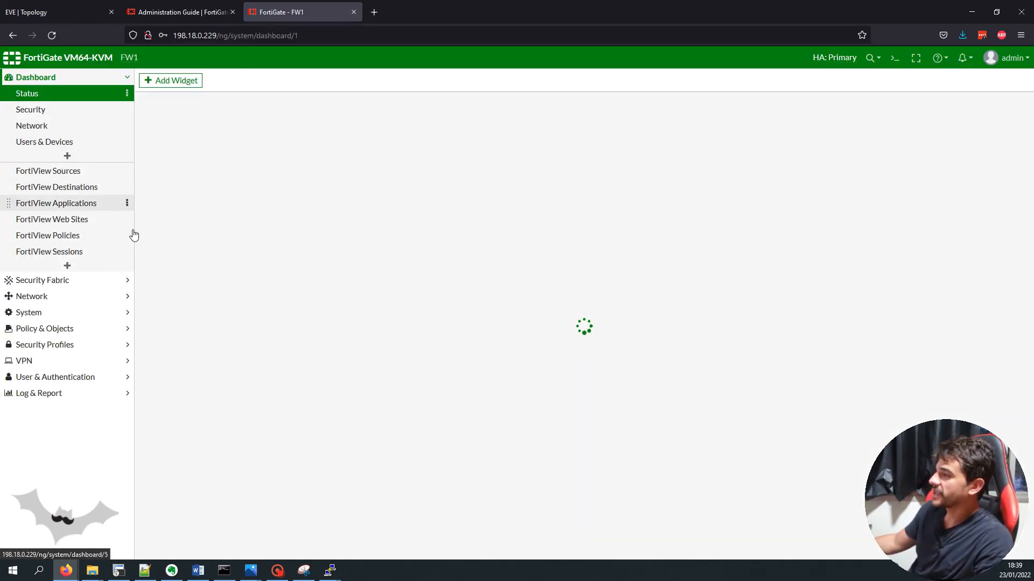
Open System > HA showing FW1 Primary (priority 250), then view PC6's pings
click(114, 312)
click(24, 207)
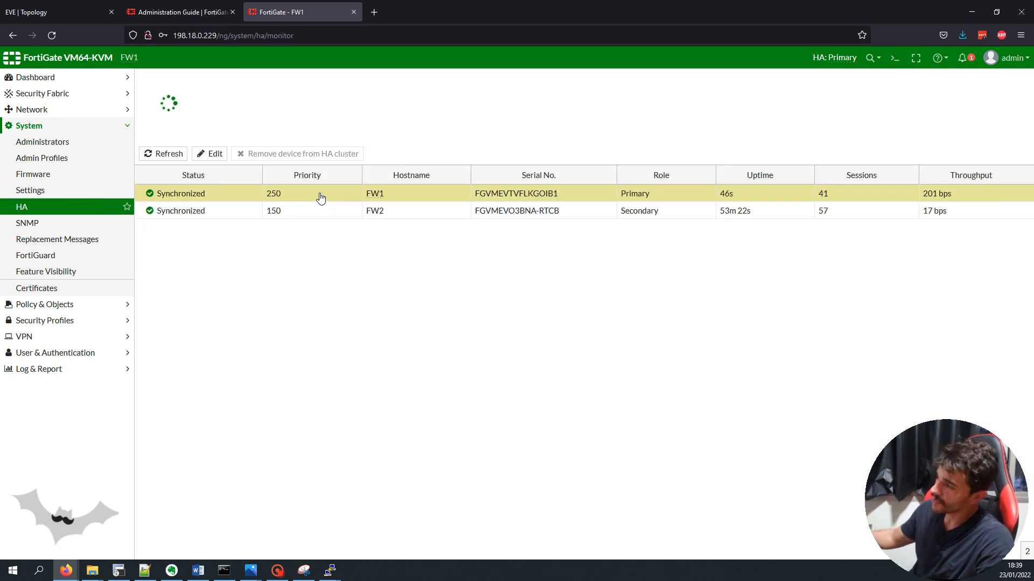
mouse_move(331, 570)
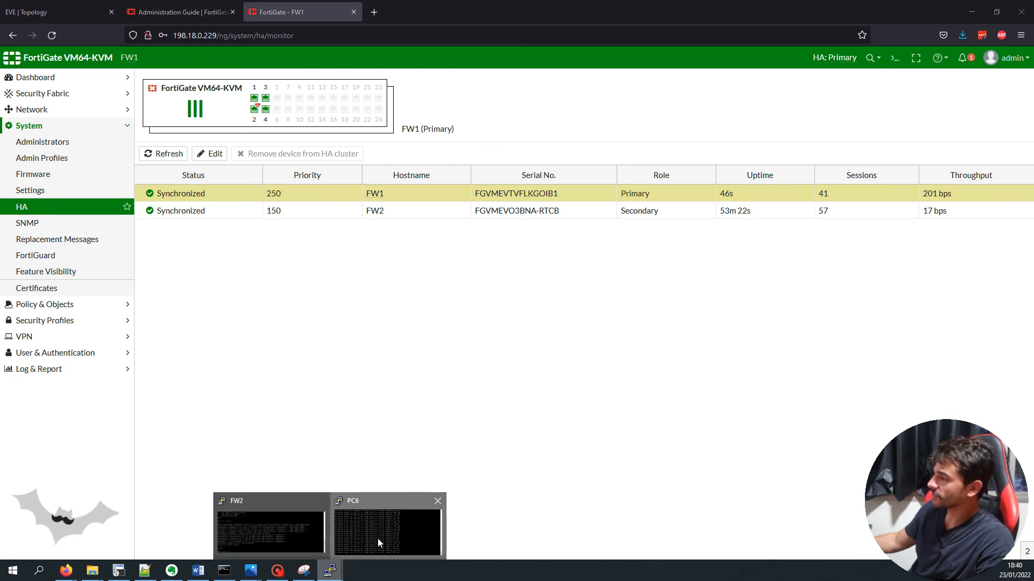
click(377, 538)
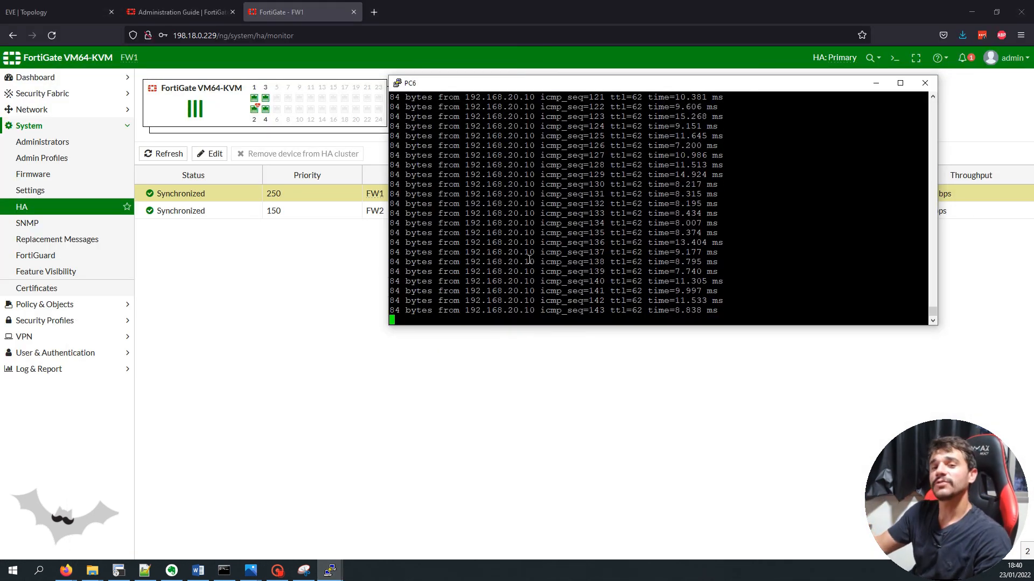